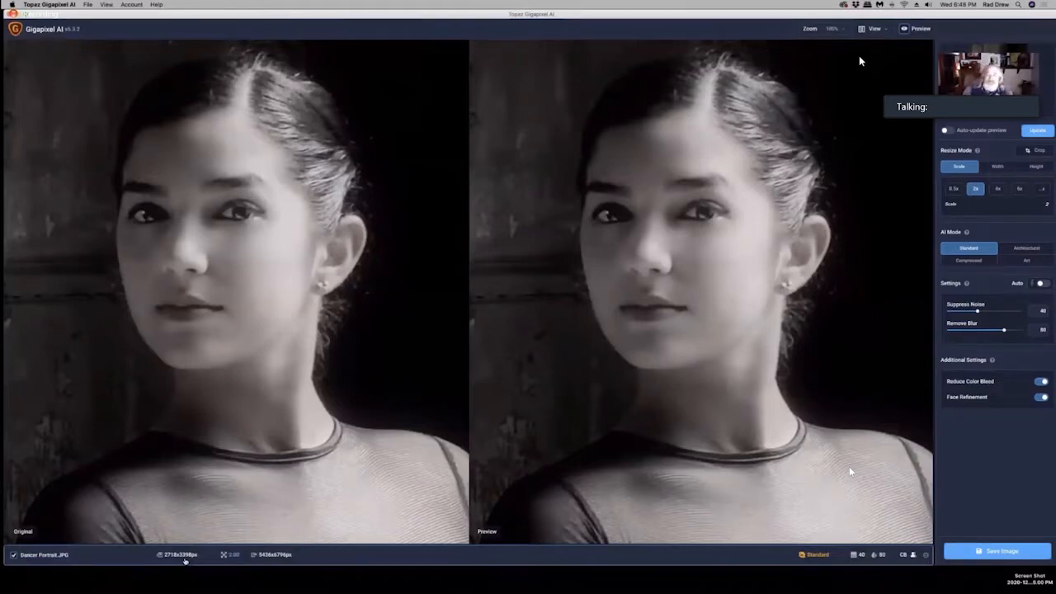
Turn on automatic settings for the dancer portrait upscale and disable Face Refinement
mouse_move(497, 284)
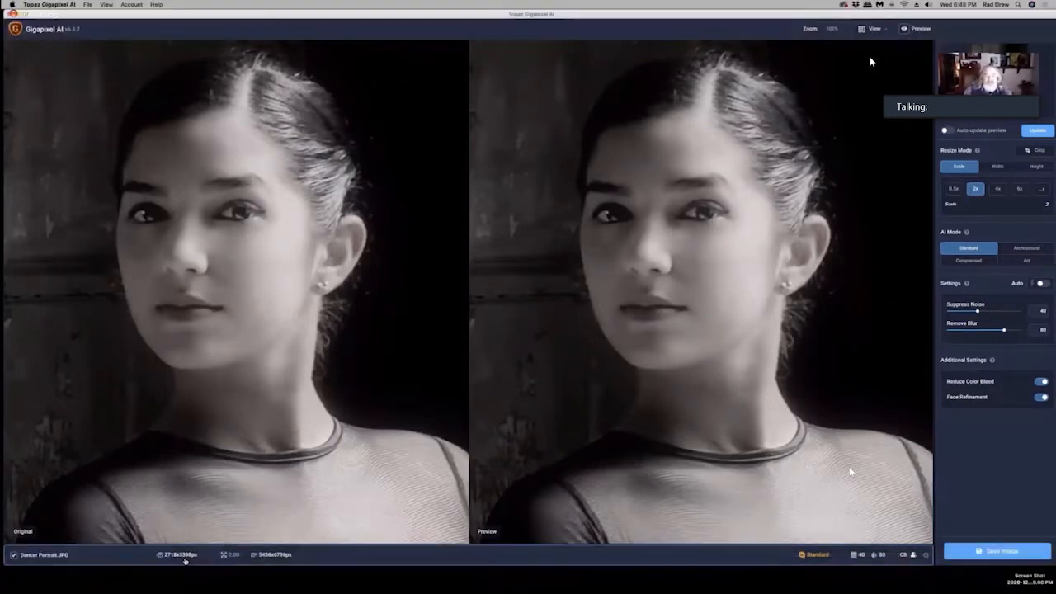
mouse_move(1038, 92)
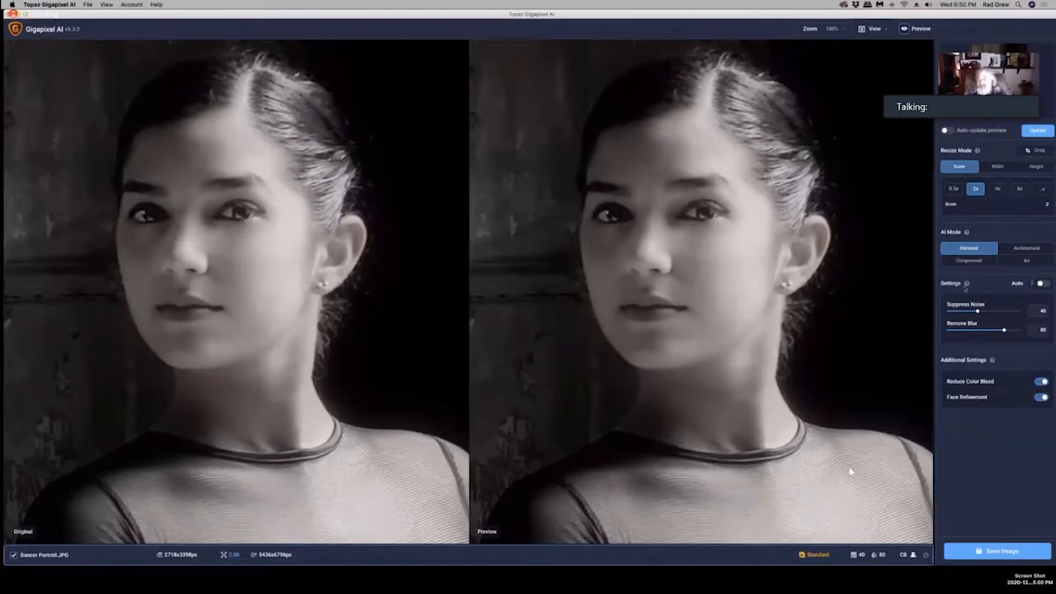
left_click(1044, 284)
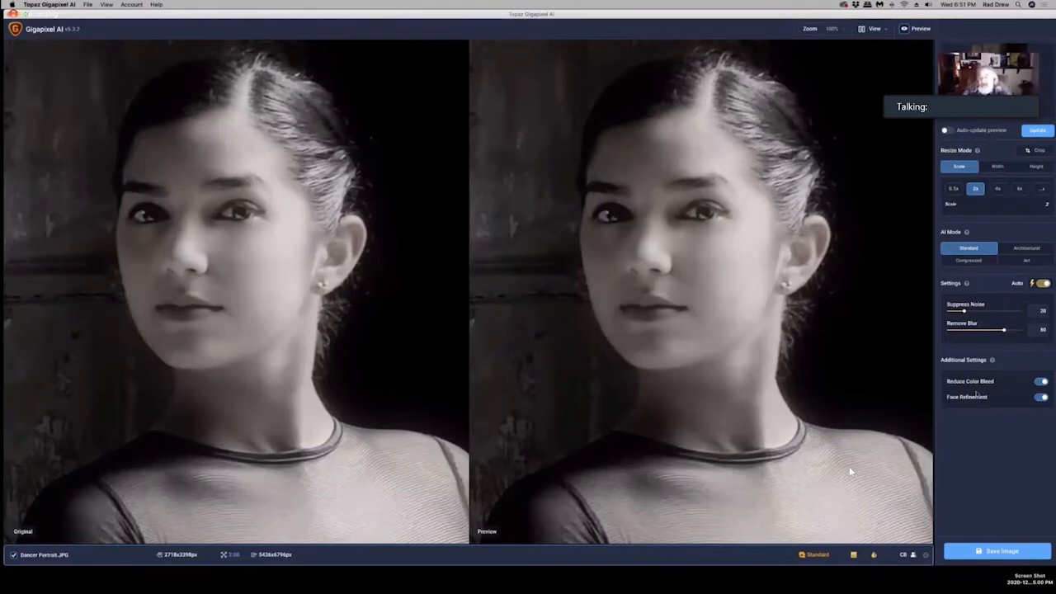
left_click(1043, 397)
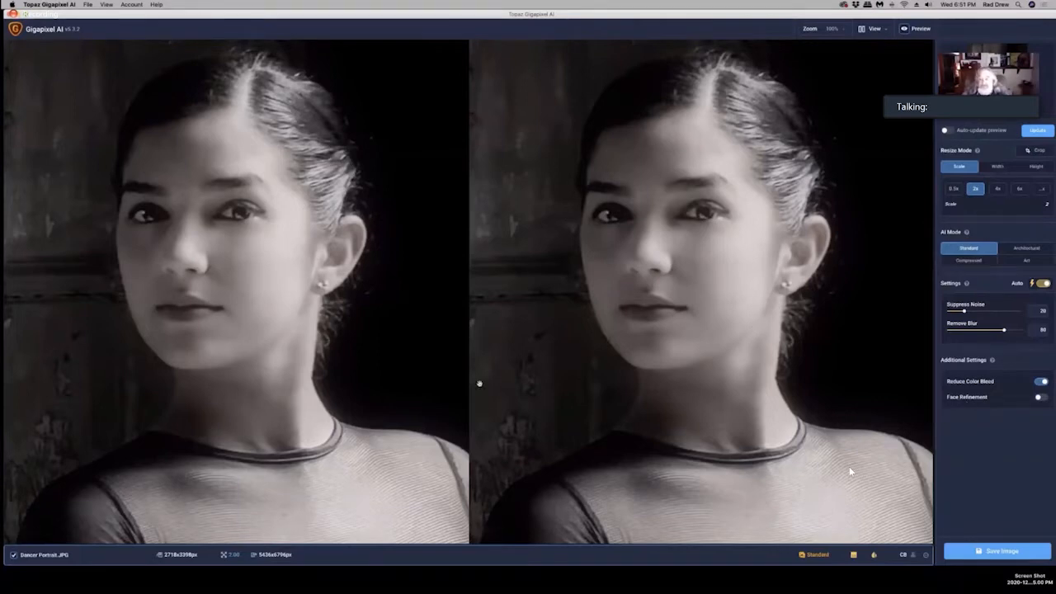
mouse_move(1026, 465)
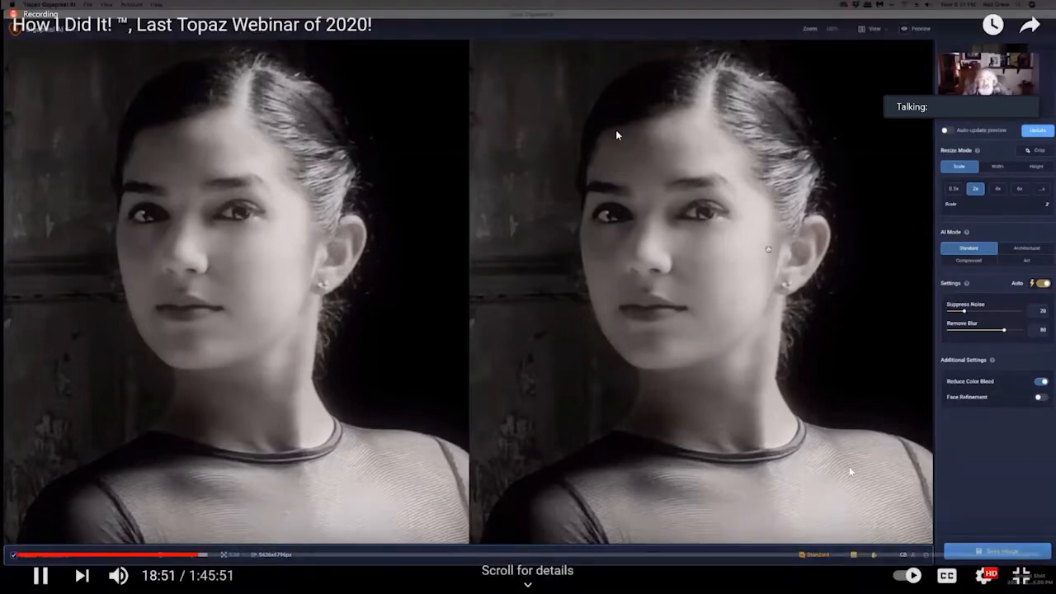
mouse_move(583, 112)
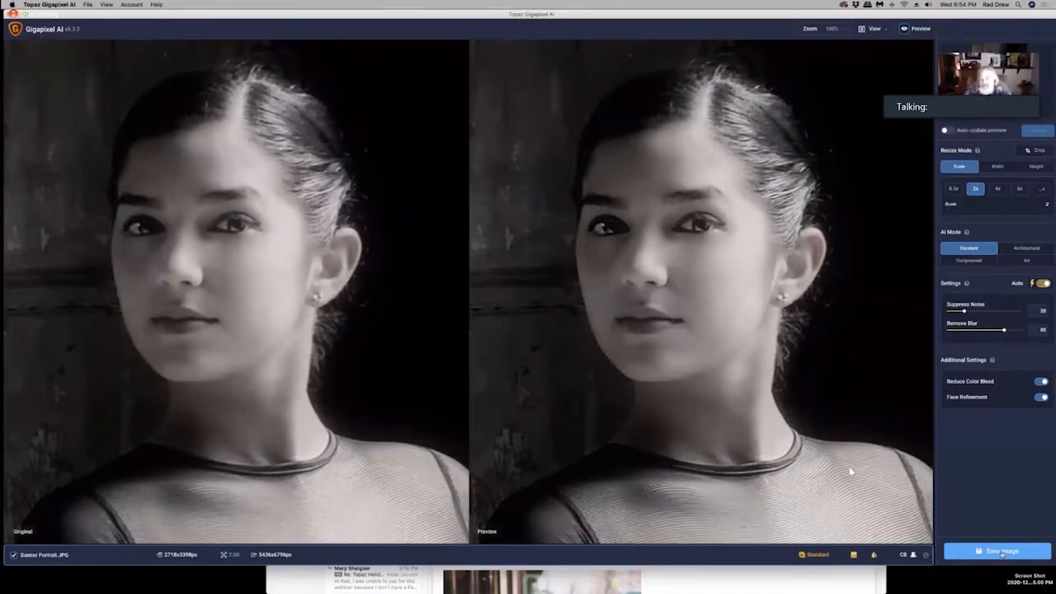
Review the image format and color profile choices for saving the upscaled portrait, keeping .jpeg and Preserve source profile, and cancel the save
left_click(1001, 551)
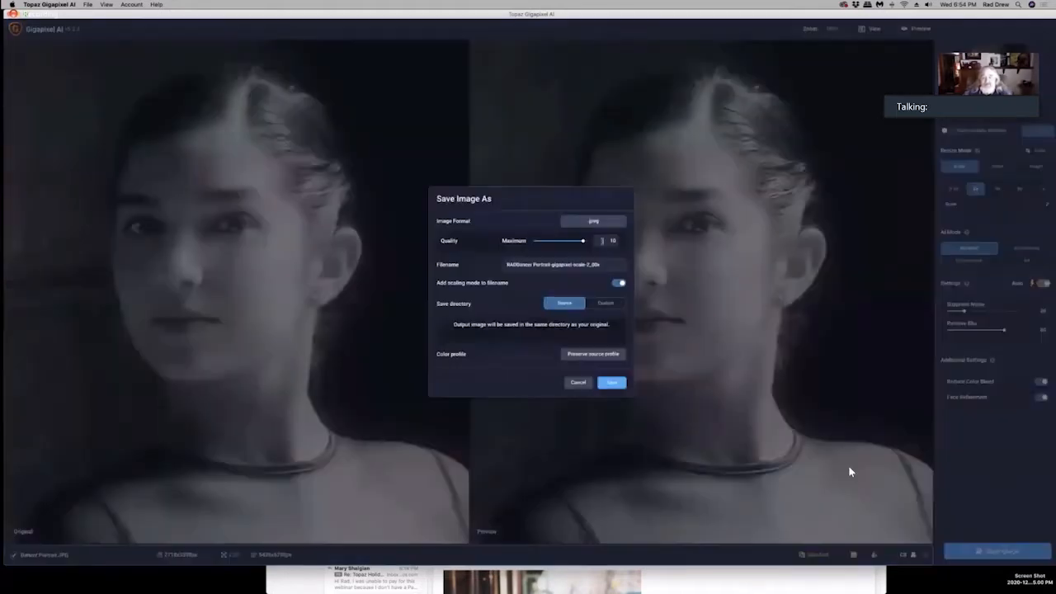
left_click(607, 222)
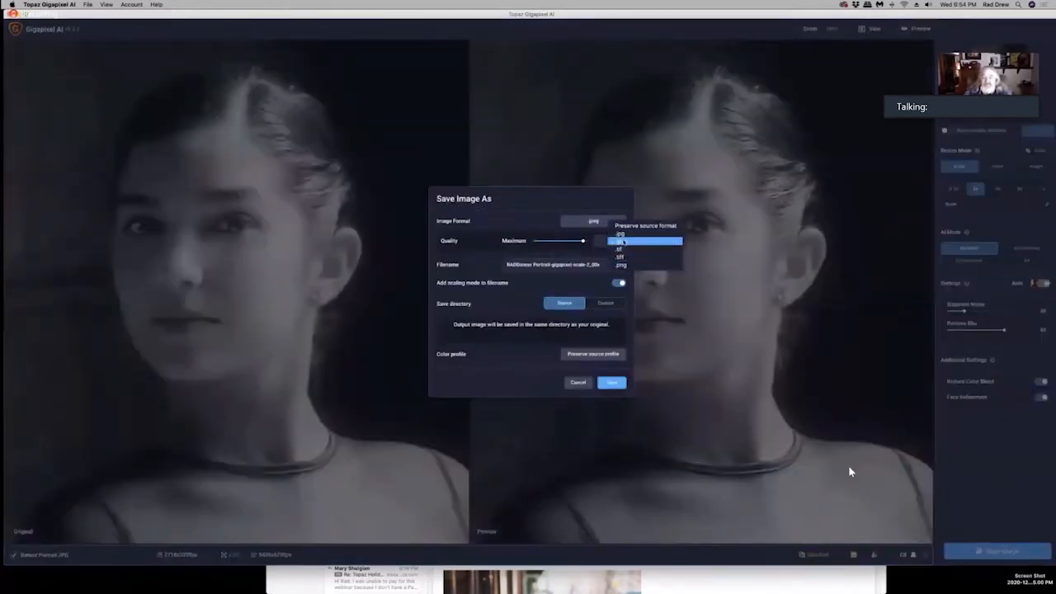
left_click(625, 241)
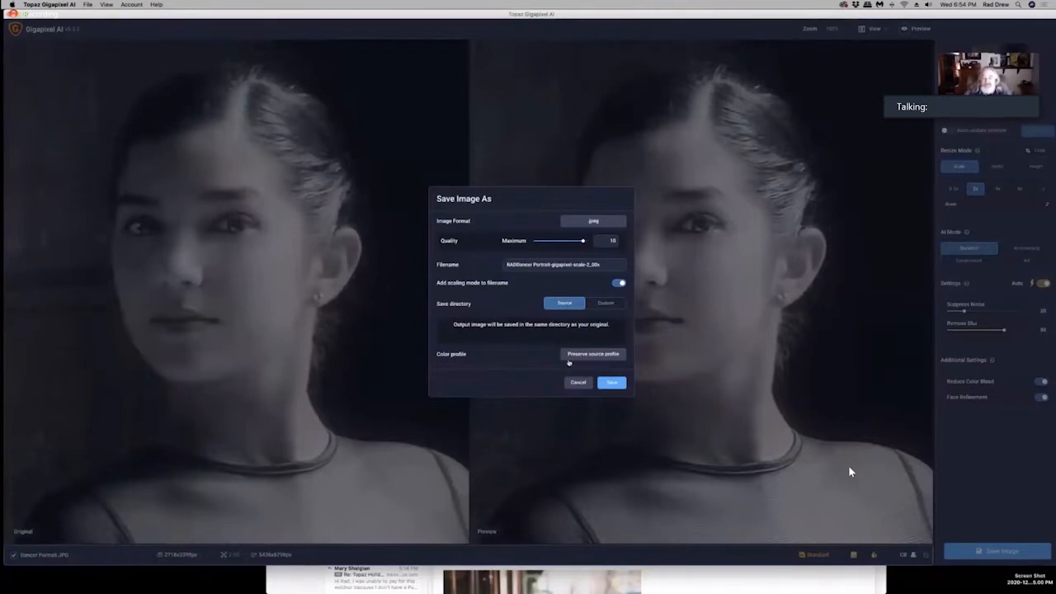
left_click(601, 356)
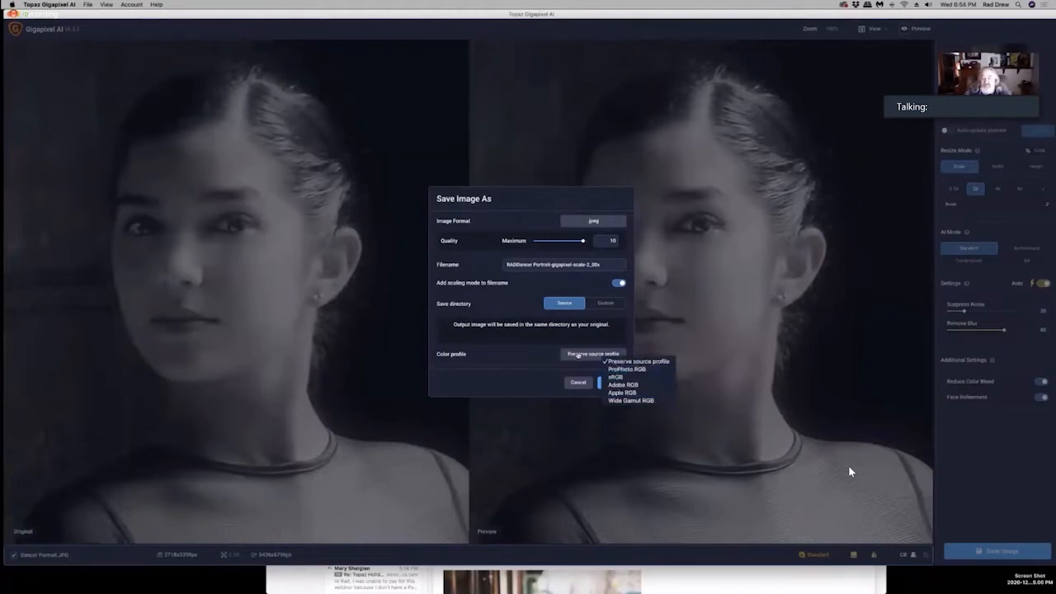
left_click(579, 355)
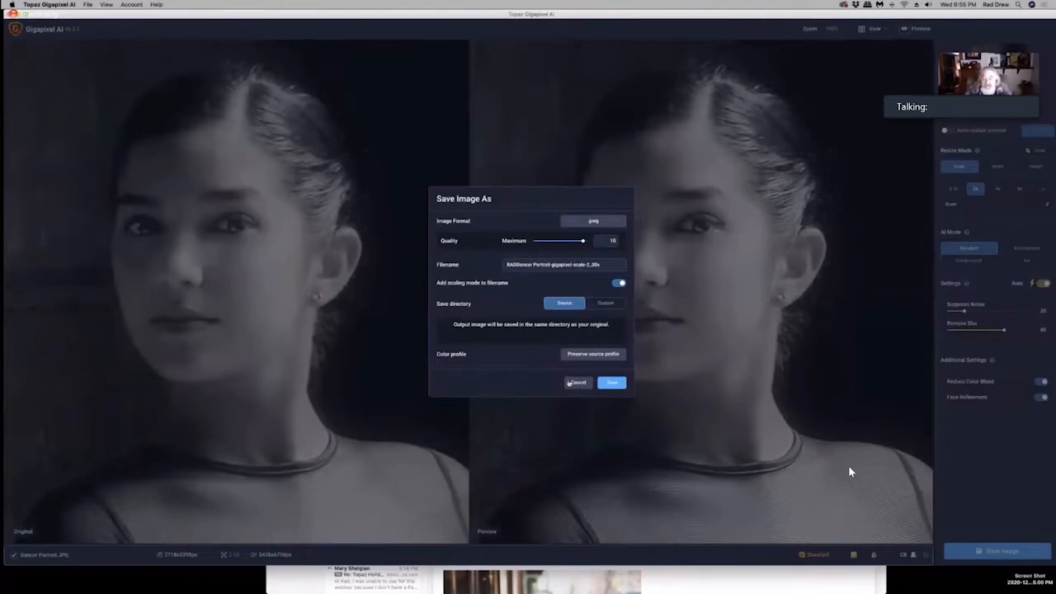
left_click(578, 383)
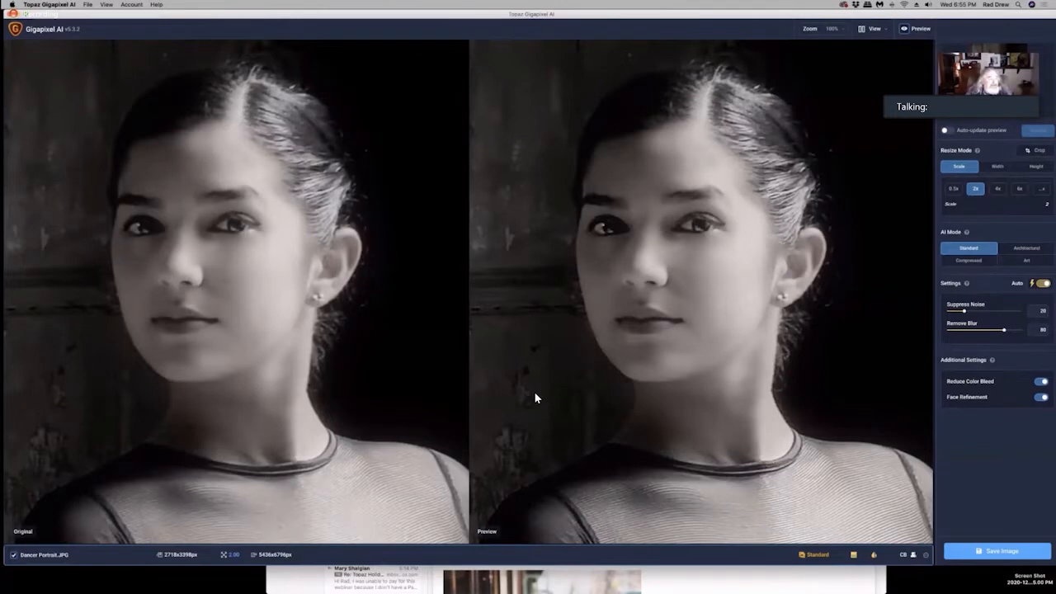
key("alt+Tab")
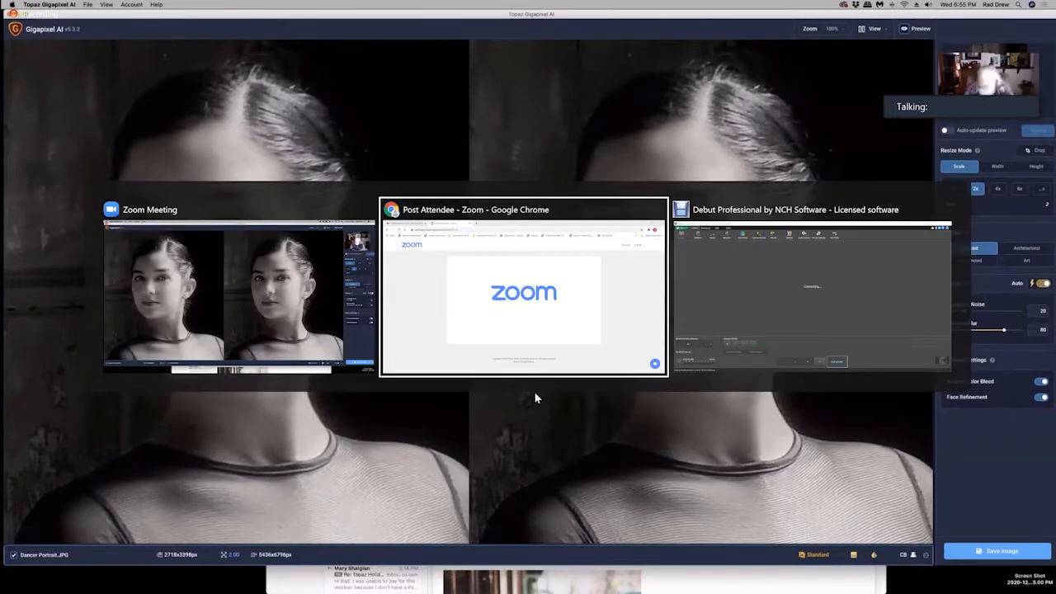
key("alt+Tab")
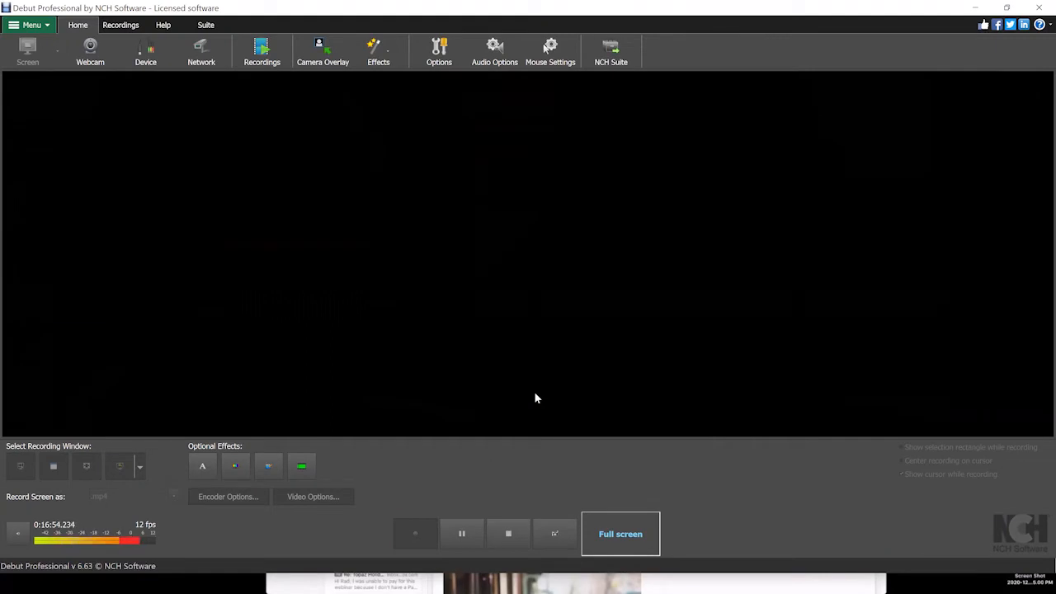
key("alt+Tab")
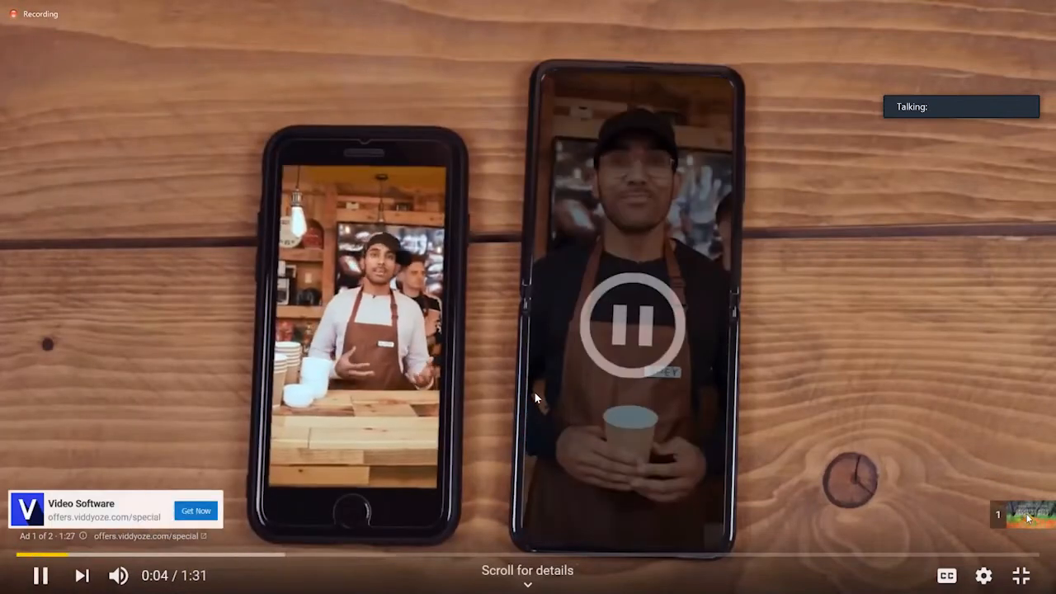
left_click(1030, 517)
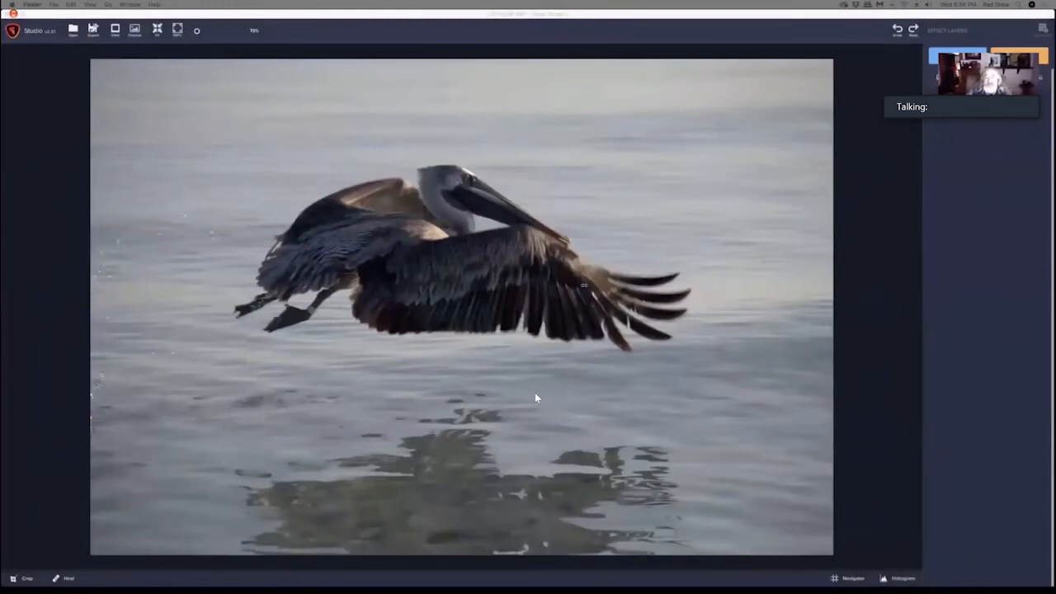
Inspect the flying pelican's head and wing feathers up close, and return to the whole photo
scroll(535, 394, "down", 1)
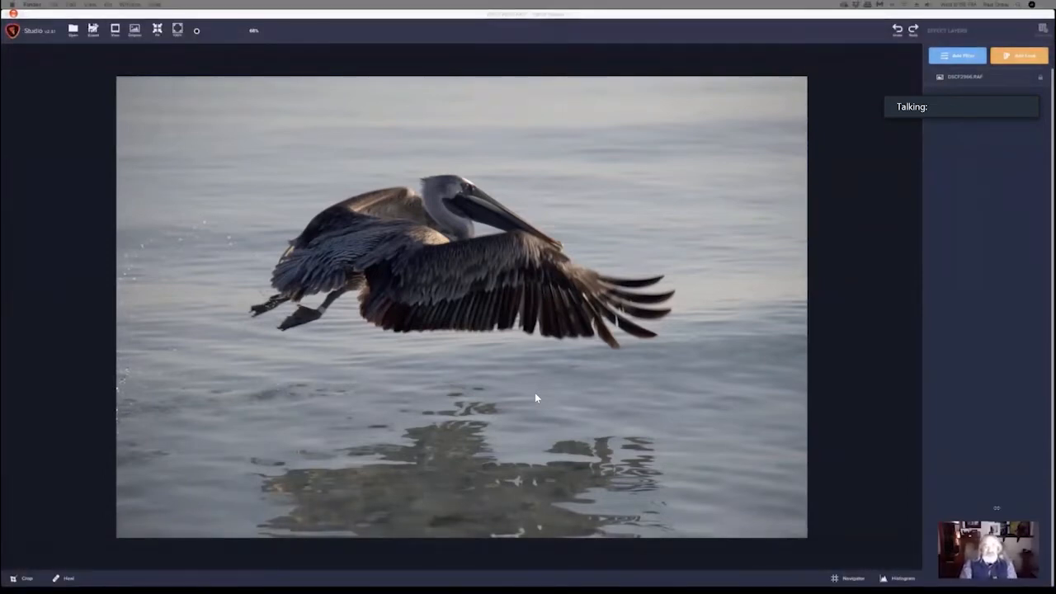
scroll(481, 270, "up", 5)
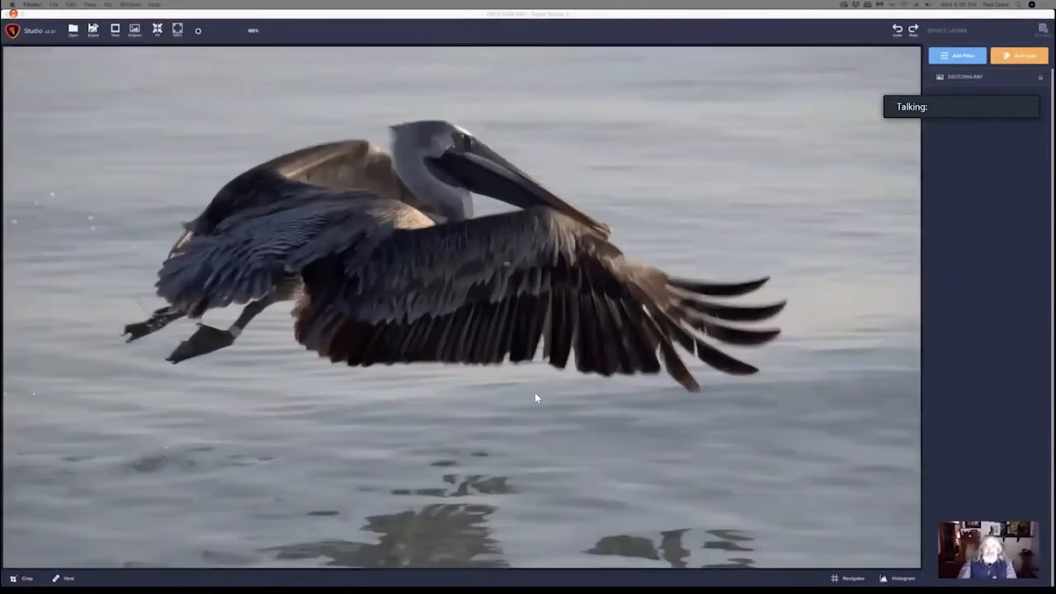
left_click_drag(472, 219, 565, 243)
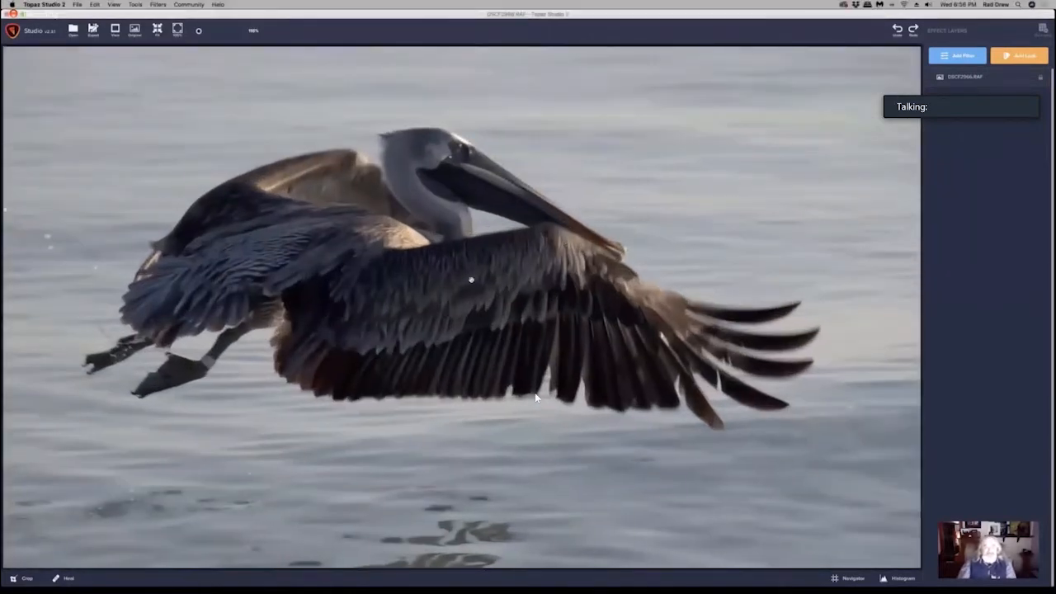
scroll(457, 258, "down", 4)
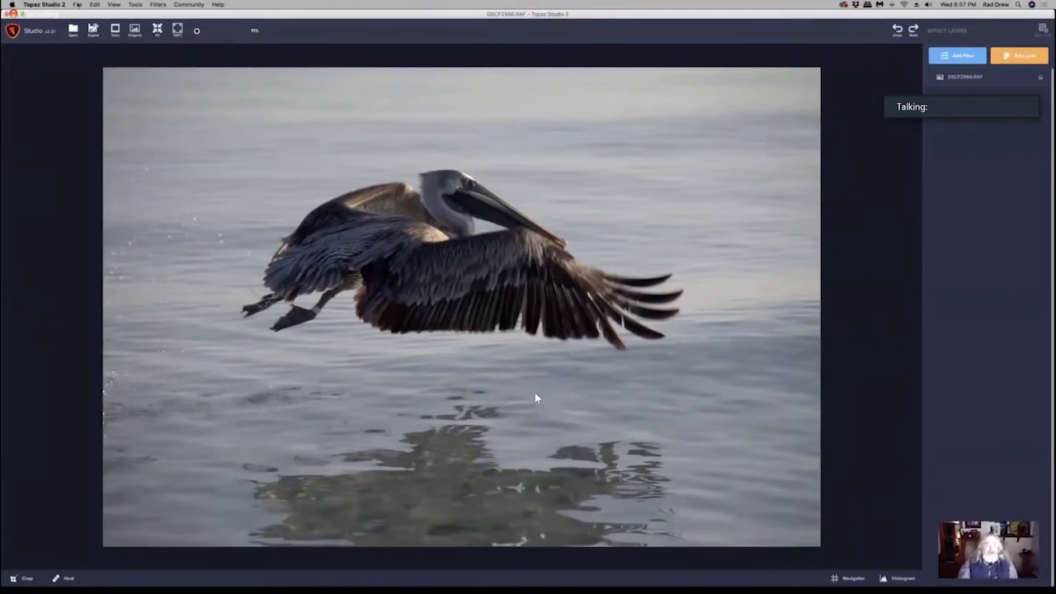
Review the available file commands and the single, split and side-by-side view layouts without choosing any
left_click(77, 5)
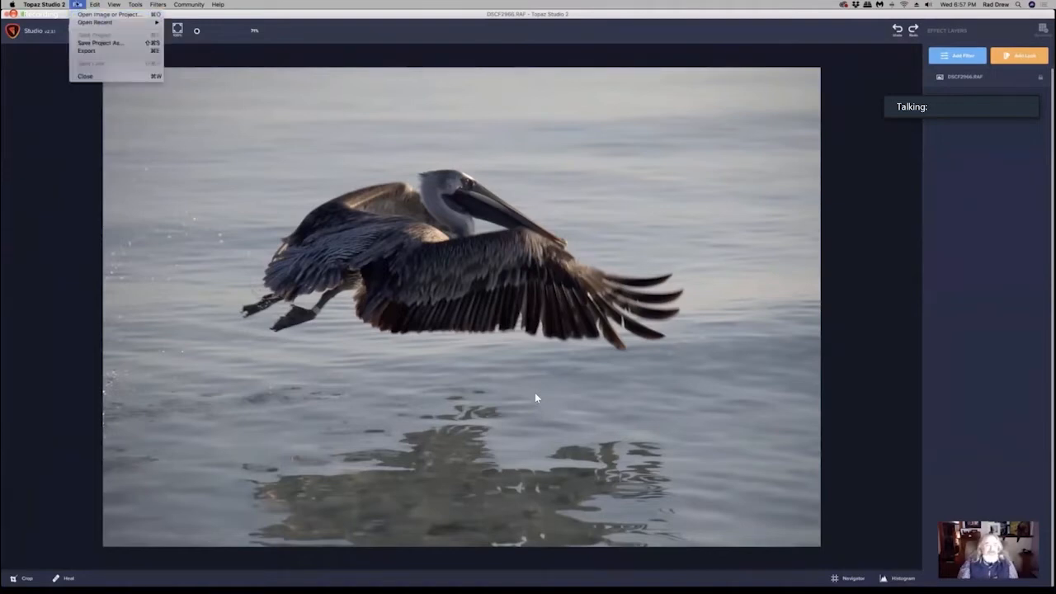
left_click(78, 4)
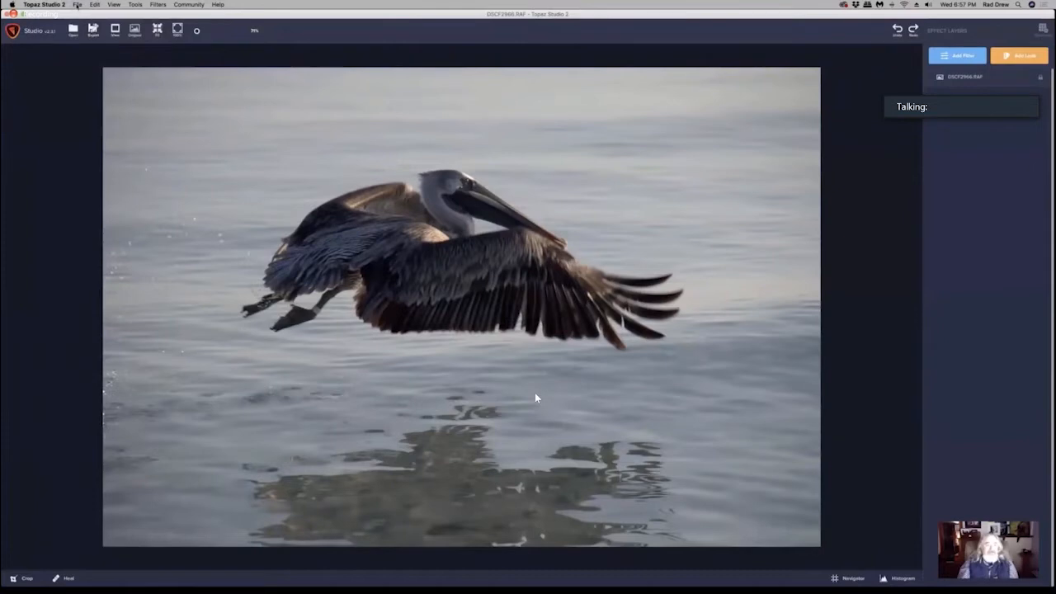
left_click(77, 4)
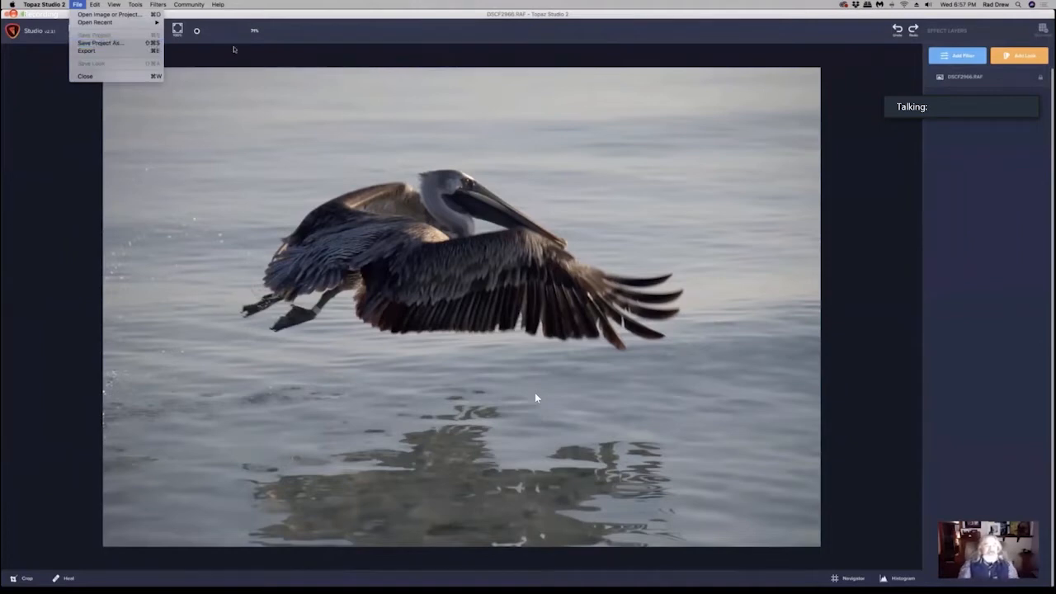
left_click(345, 38)
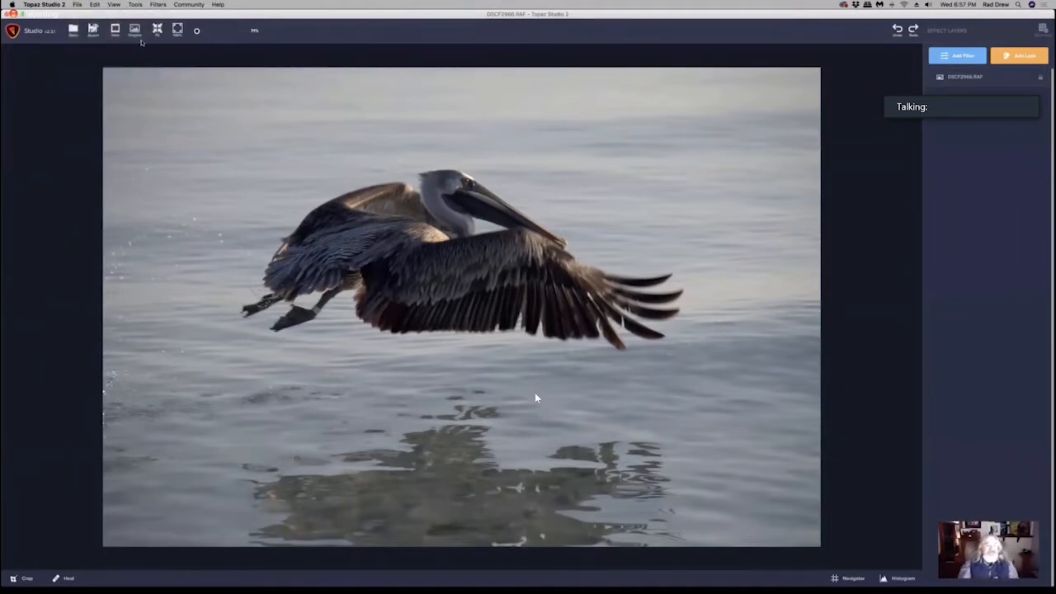
left_click(115, 31)
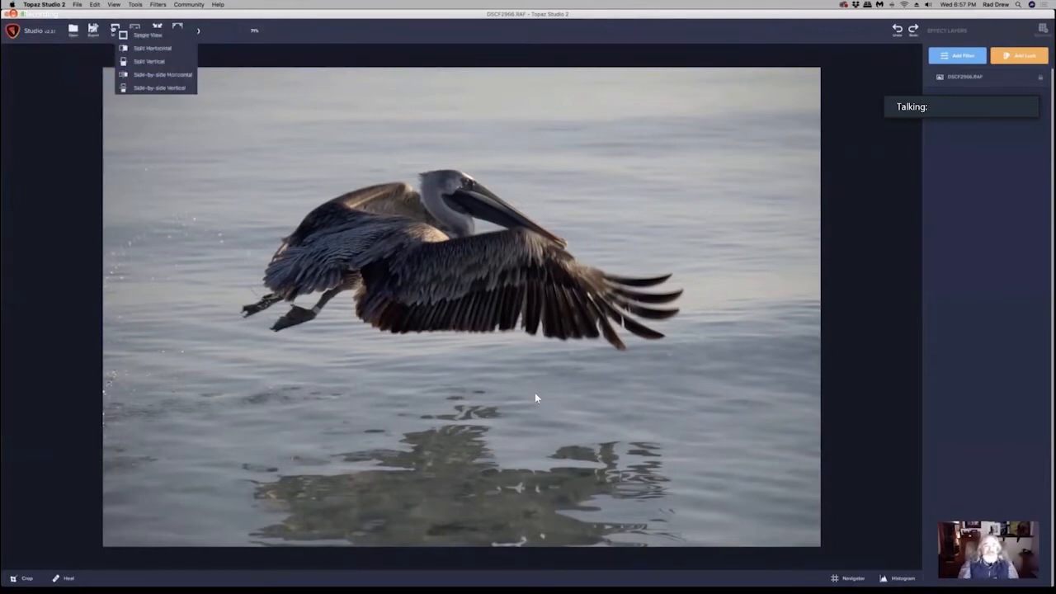
left_click(341, 29)
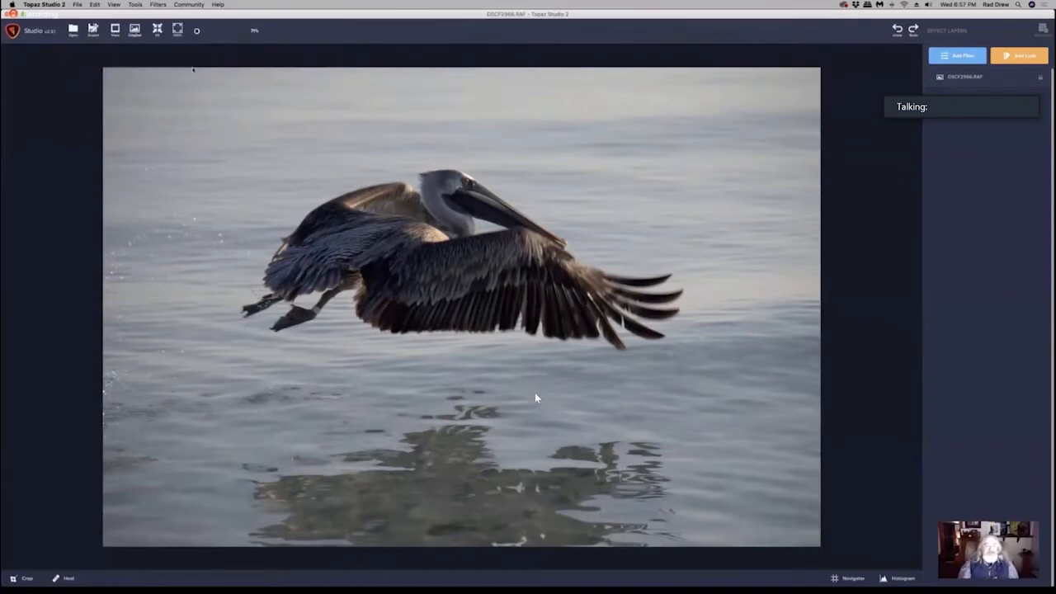
Toggle the Original view to compare the pelican photo with its unedited version
left_click(212, 135)
left_click(212, 136)
left_click(212, 135)
left_click(205, 150)
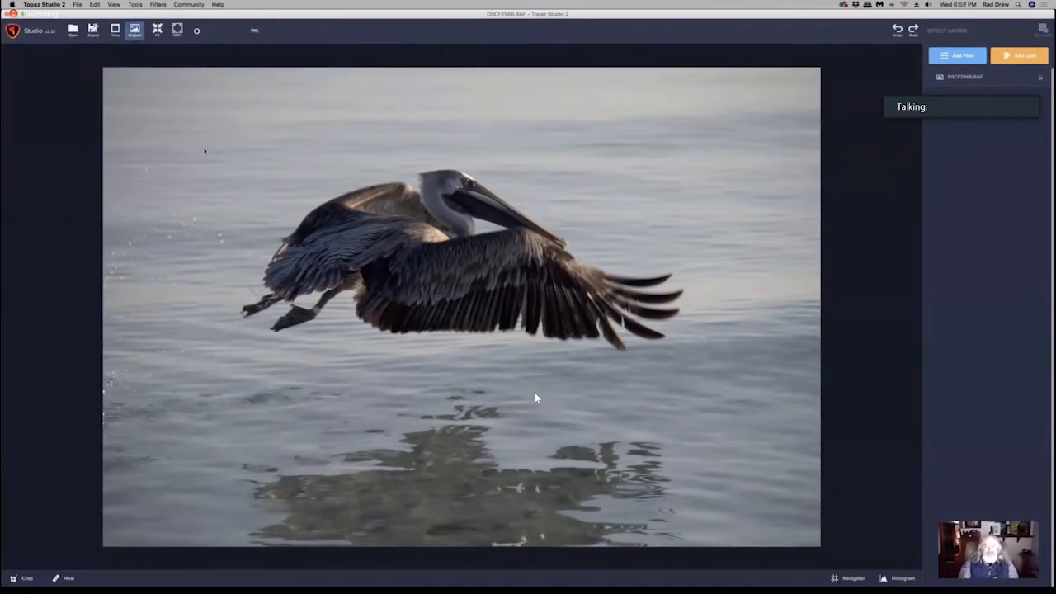
left_click(465, 86)
Examine the pelican photo at several magnifications, including fitted to the window
scroll(232, 150, "down", 3)
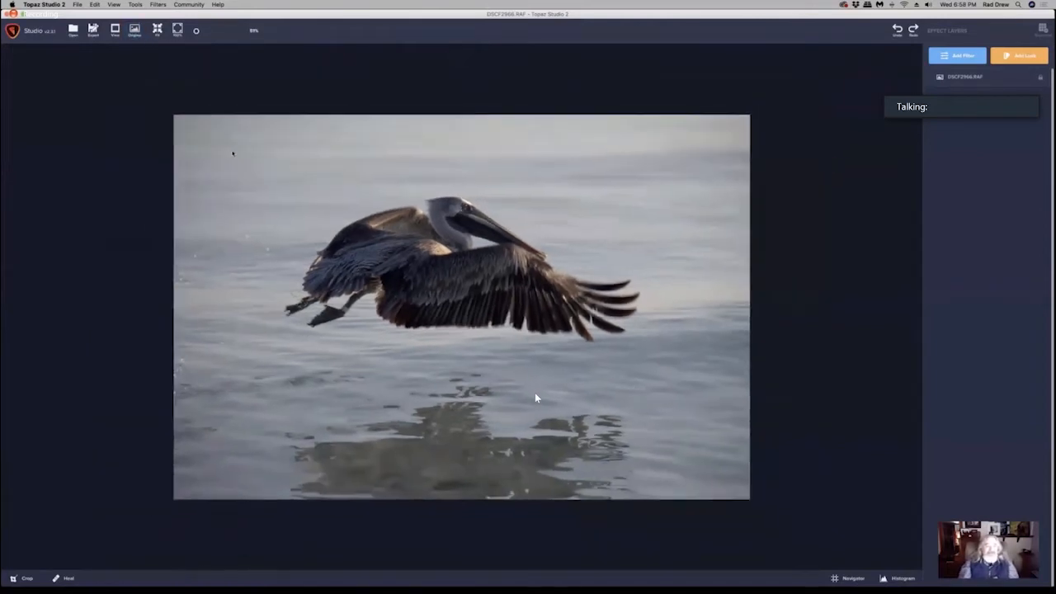
scroll(232, 153, "down", 3)
scroll(231, 155, "up", 5)
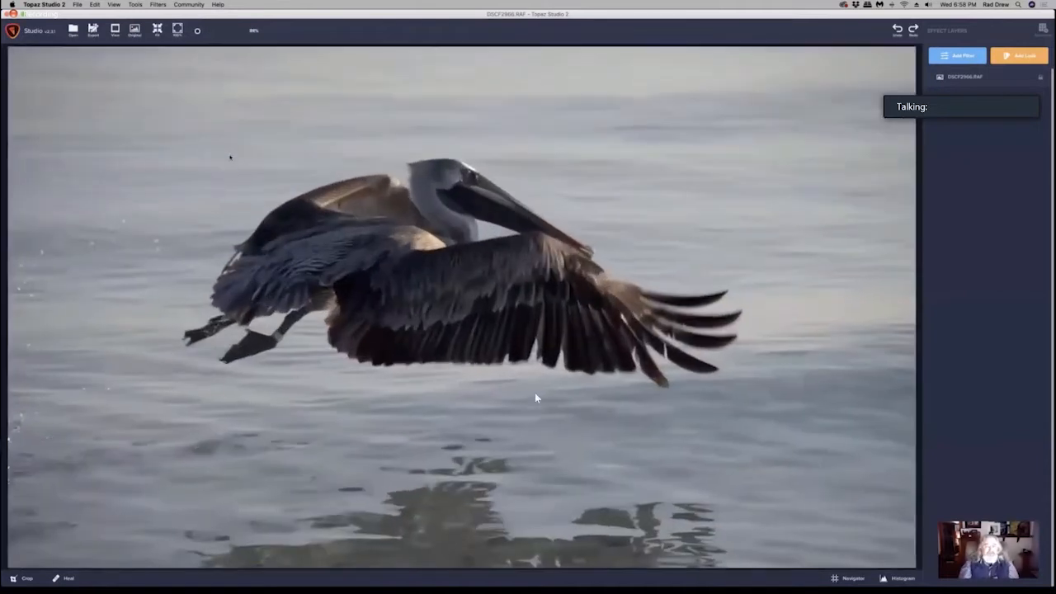
scroll(207, 107, "up", 3)
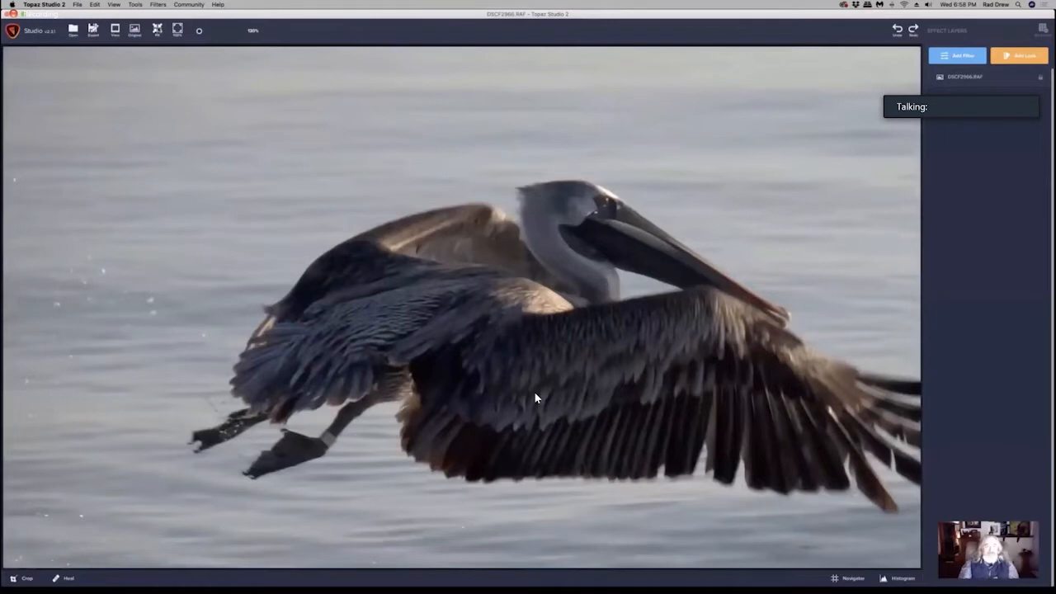
left_click(157, 30)
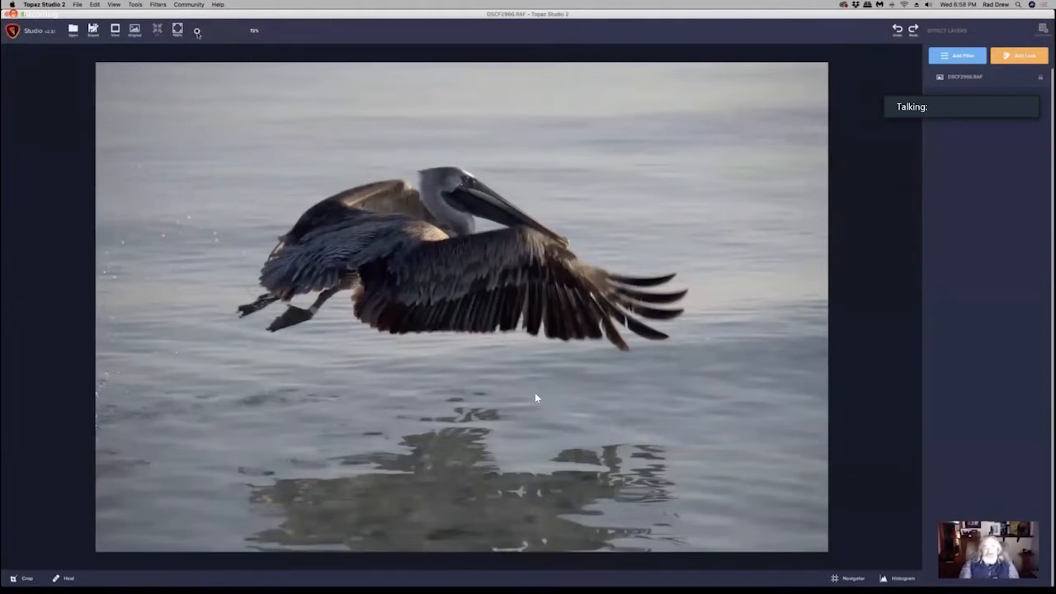
scroll(472, 211, "down", 1)
scroll(472, 211, "up", 3)
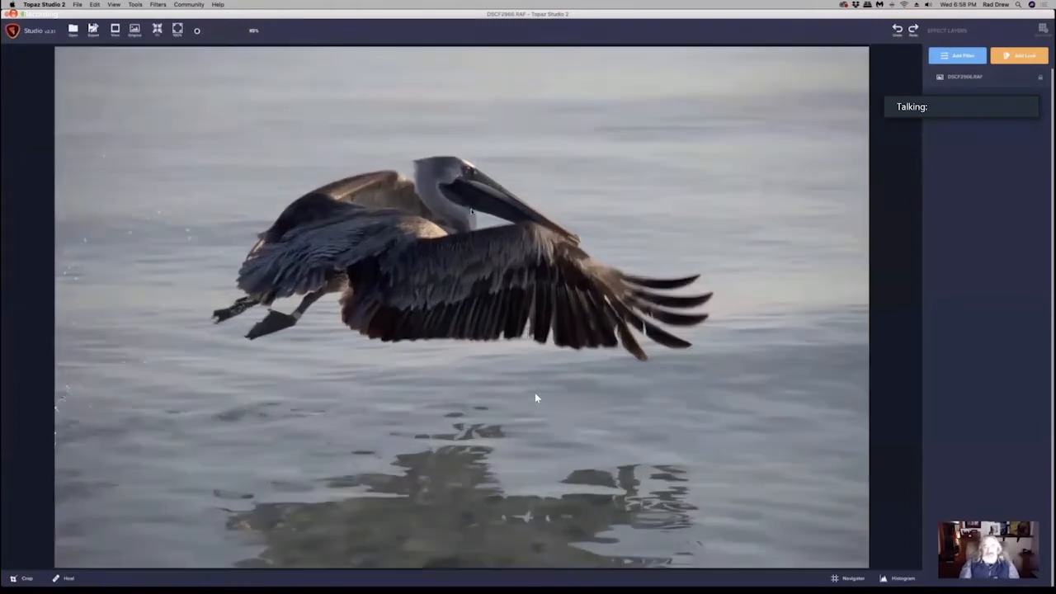
scroll(472, 212, "down", 1)
scroll(536, 399, "down", 1)
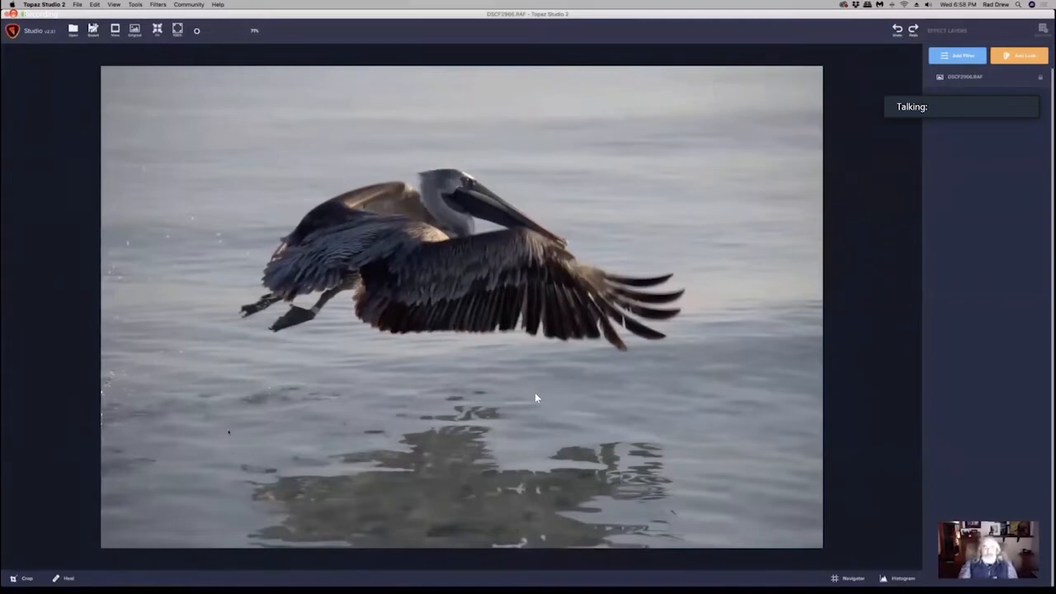
Examine the canvas crop's aspect ratio setting for the pelican photo and cancel the crop
left_click(20, 583)
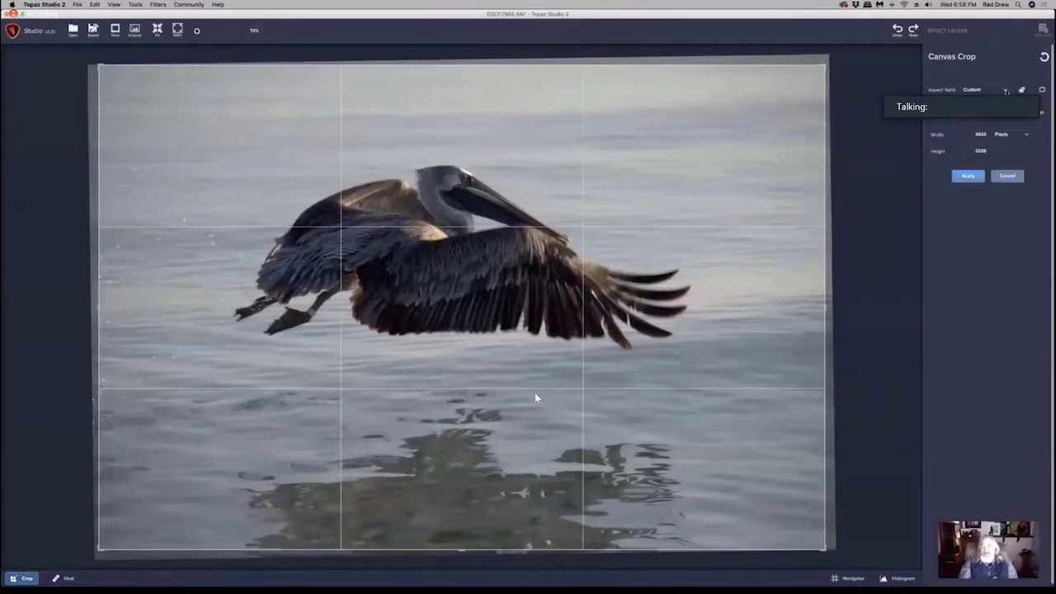
left_click(1006, 91)
left_click(1006, 91)
left_click(1008, 176)
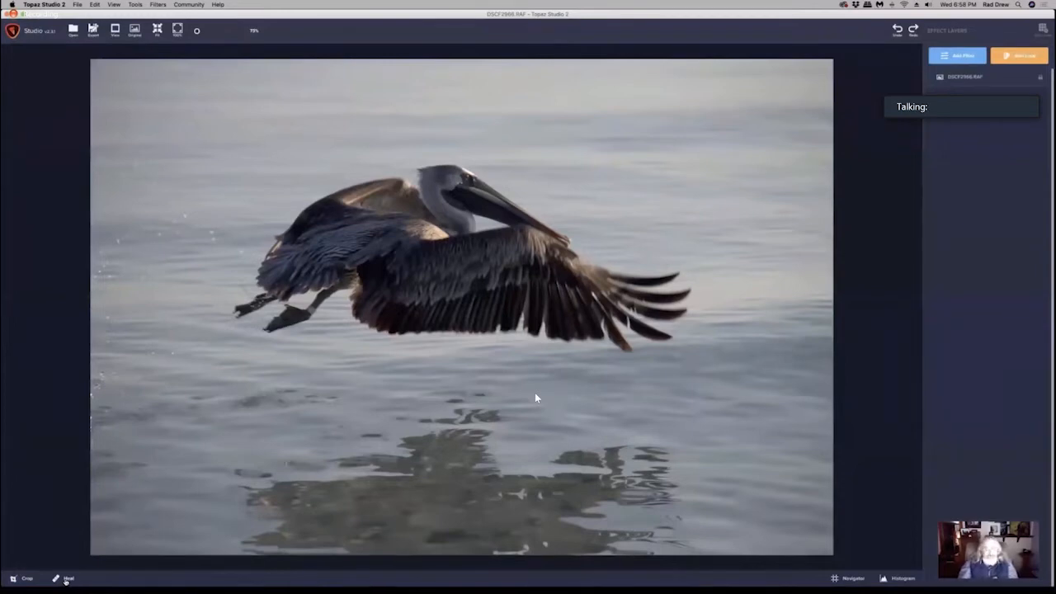
Examine the Healing Brush options on the enlarged pelican photo and close the tool
left_click(66, 578)
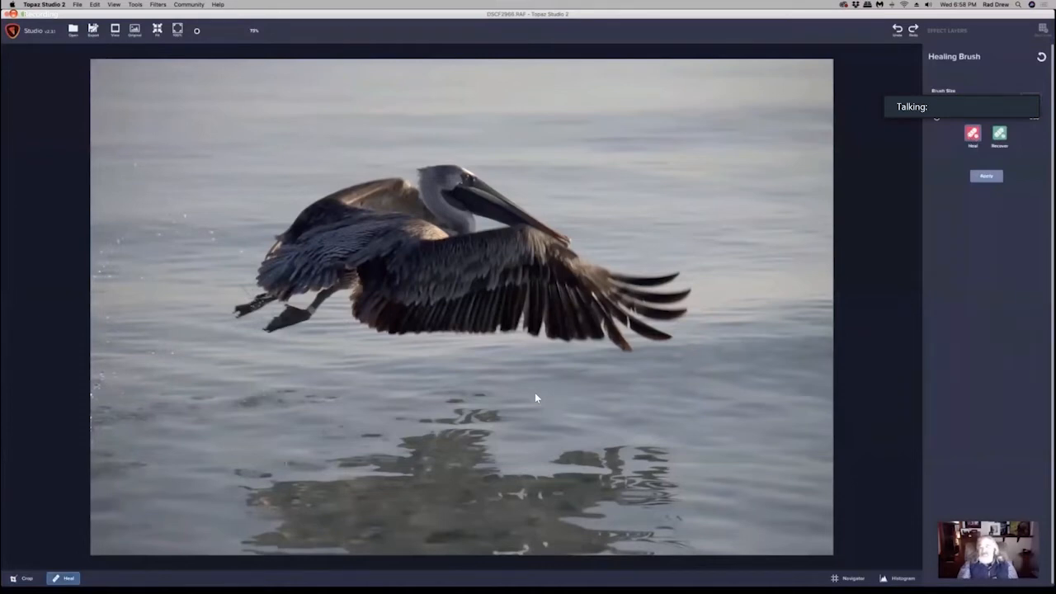
scroll(660, 123, "up", 5)
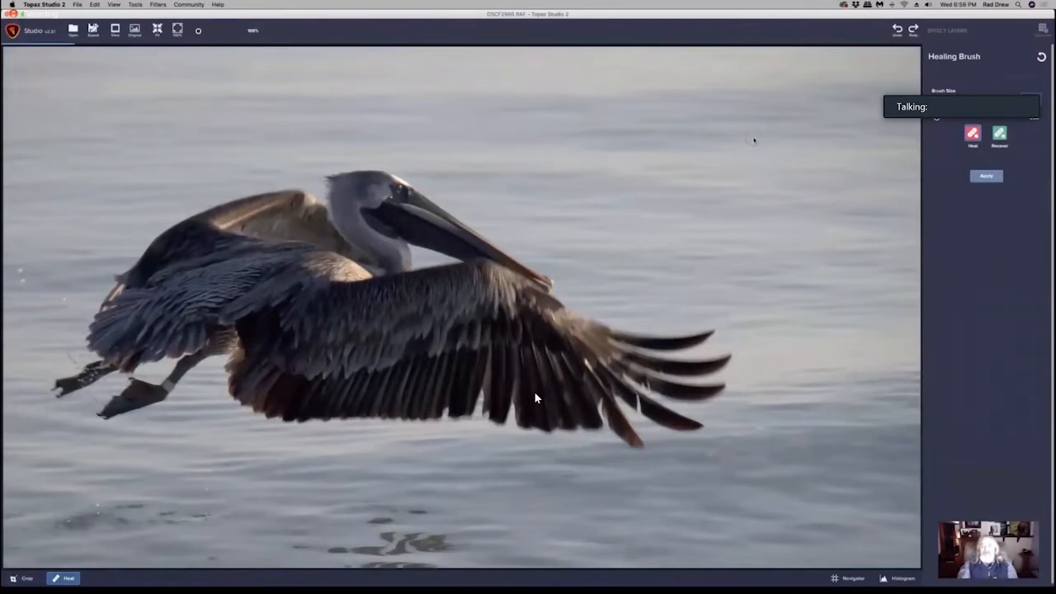
left_click(989, 177)
scroll(542, 252, "down", 5)
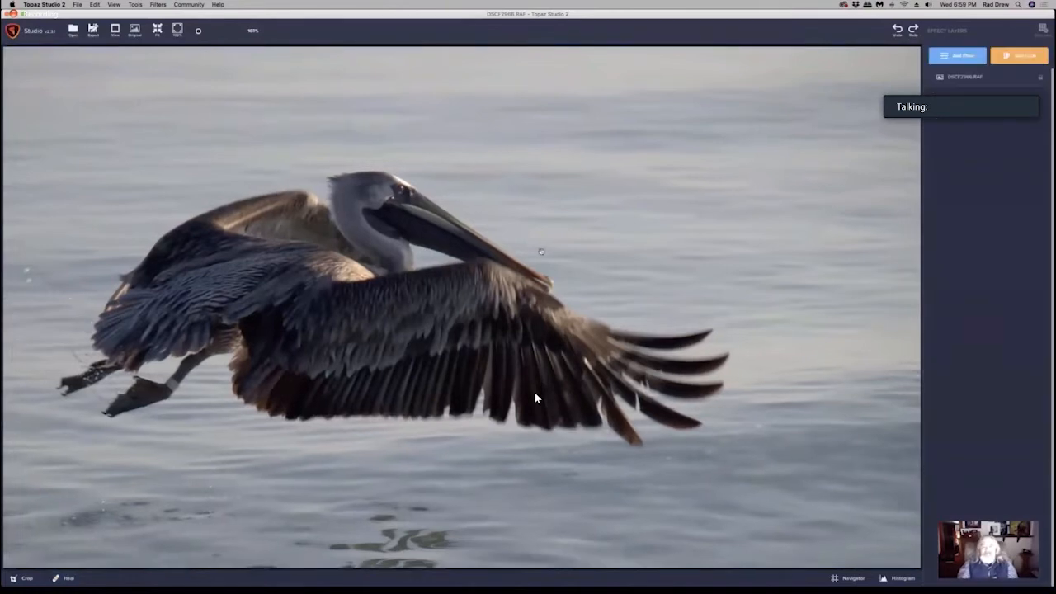
scroll(542, 251, "down", 1)
scroll(541, 252, "up", 2)
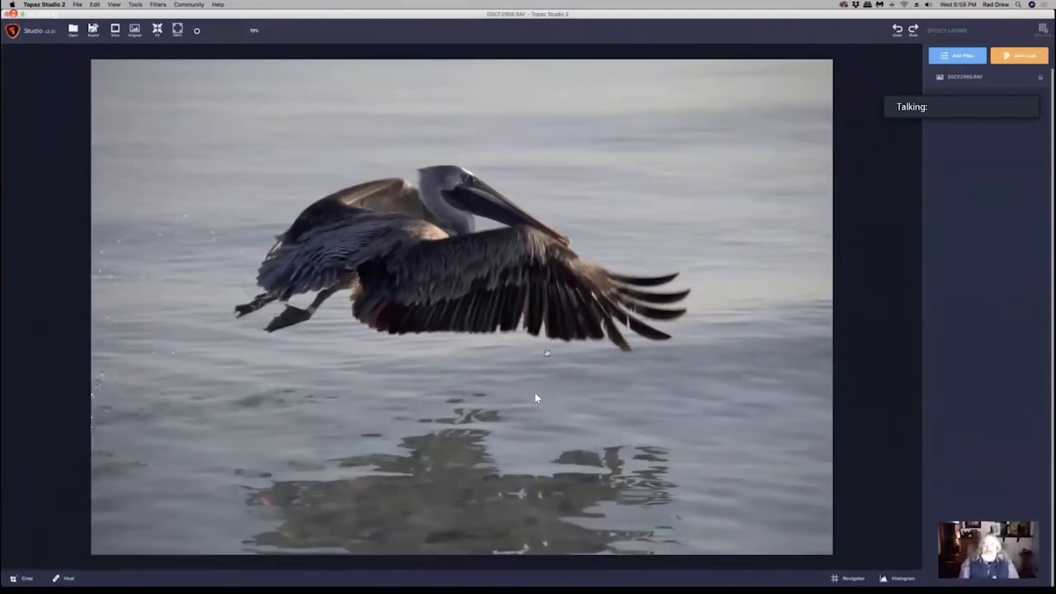
Show the Navigator and use it to look over the magnified pelican and its reflection
left_click(847, 580)
scroll(692, 451, "down", 2)
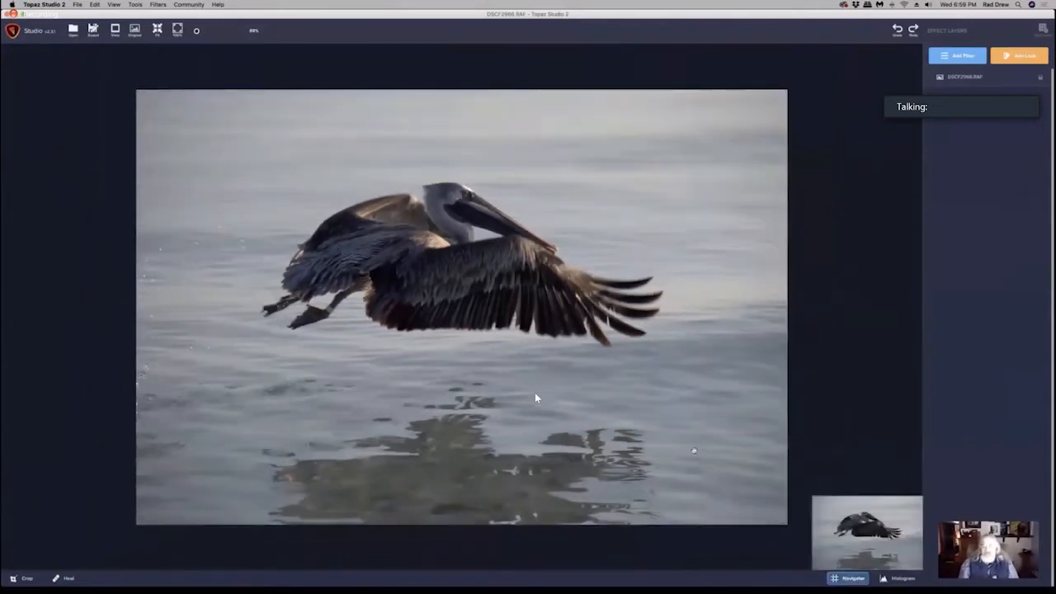
scroll(692, 452, "up", 5)
scroll(693, 451, "up", 3)
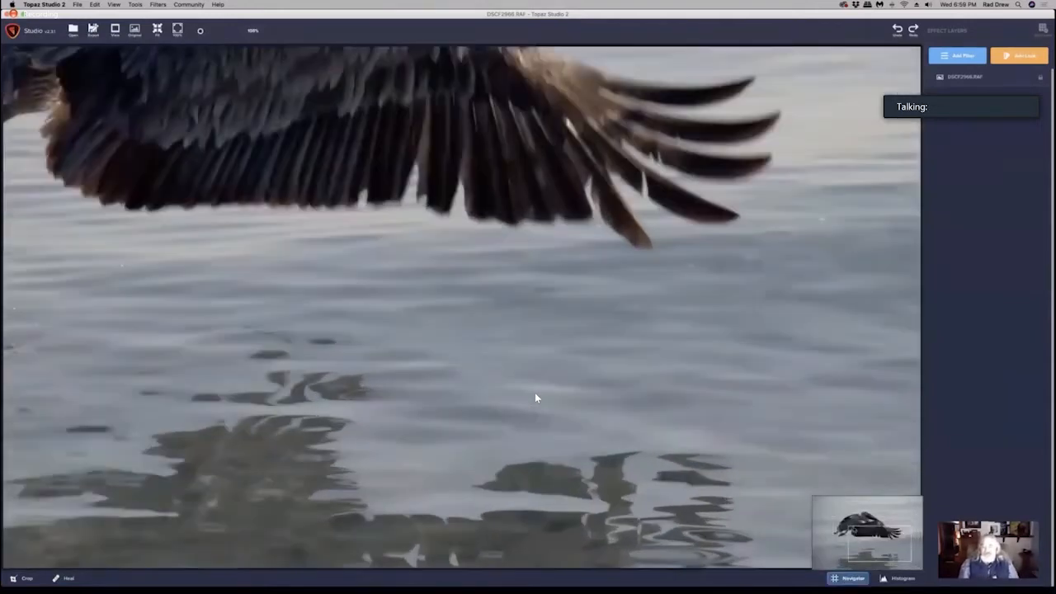
left_click_drag(869, 538, 867, 515)
scroll(536, 398, "down", 2)
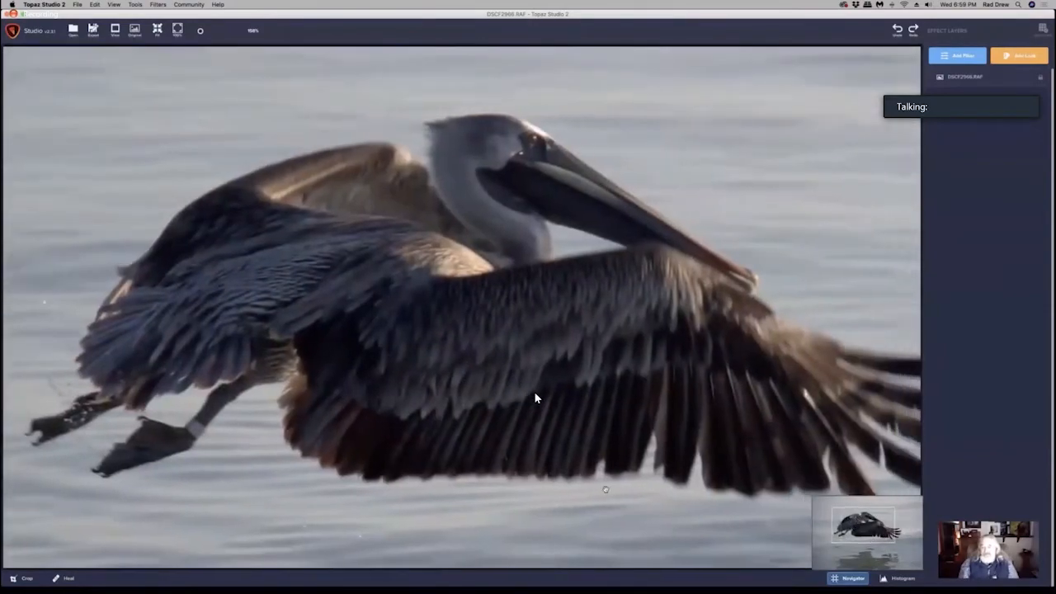
scroll(536, 398, "down", 1)
scroll(536, 398, "down", 2)
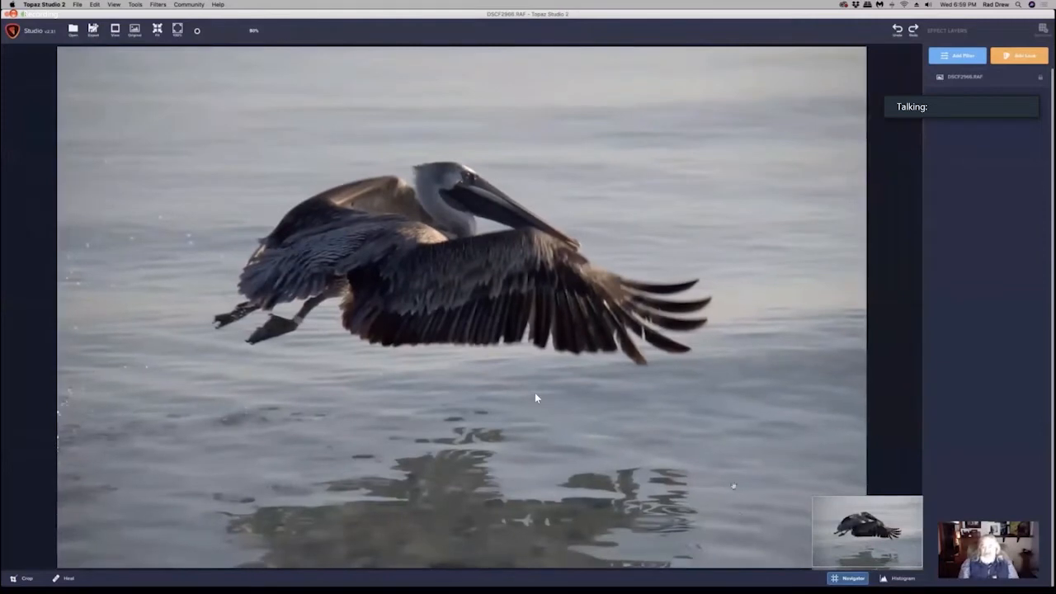
Show the pelican photo's histogram and hide it again
left_click(902, 581)
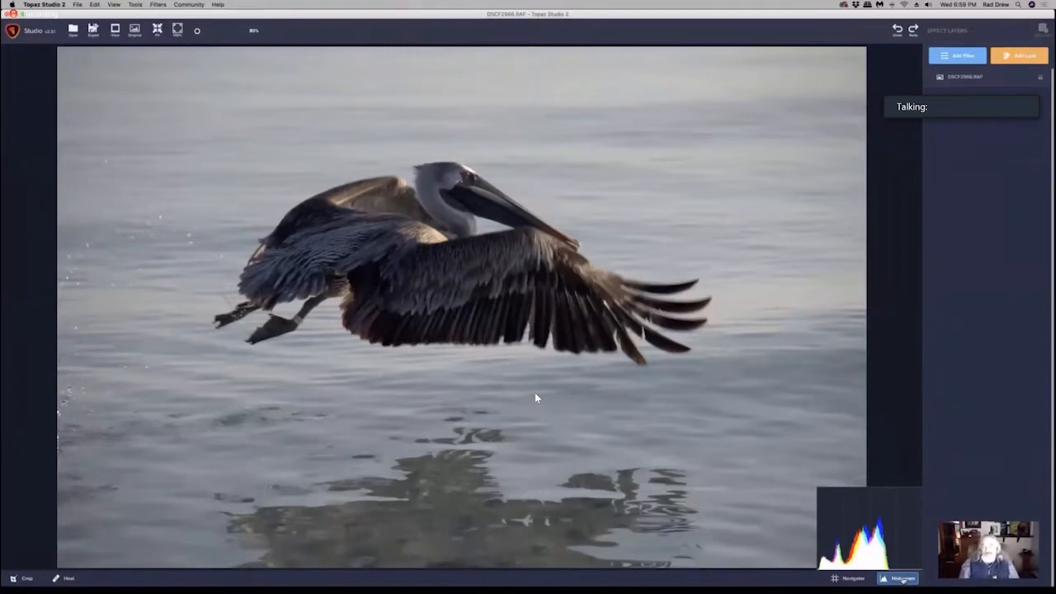
left_click(904, 580)
scroll(629, 340, "down", 2)
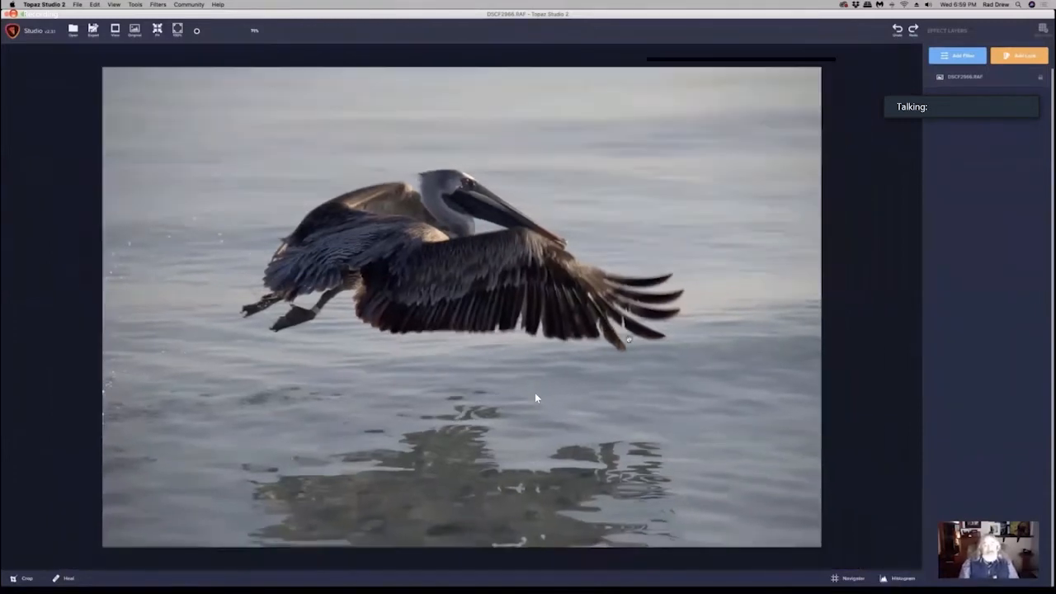
scroll(652, 330, "up", 1)
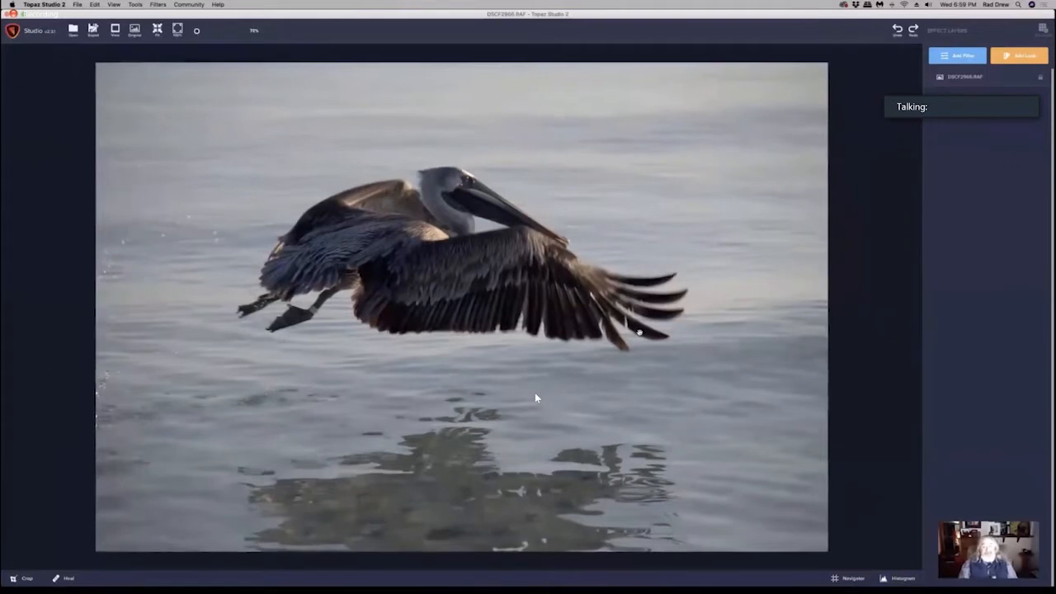
scroll(536, 398, "down", 1)
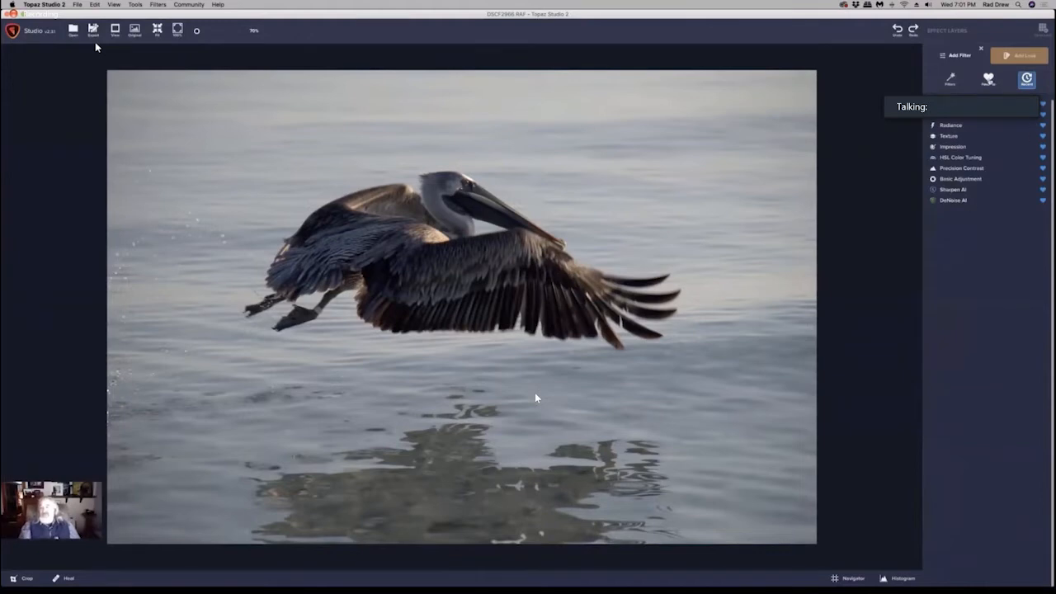
Review the favorite filters and the category and sorting choices for looks, keeping category All and sorting Impression
left_click(988, 79)
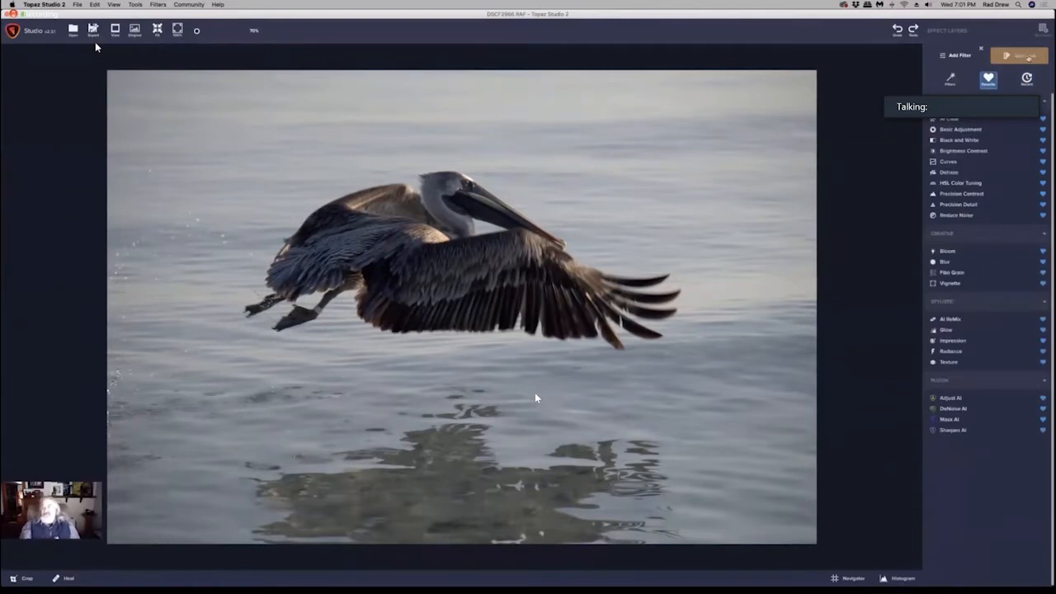
left_click(1025, 56)
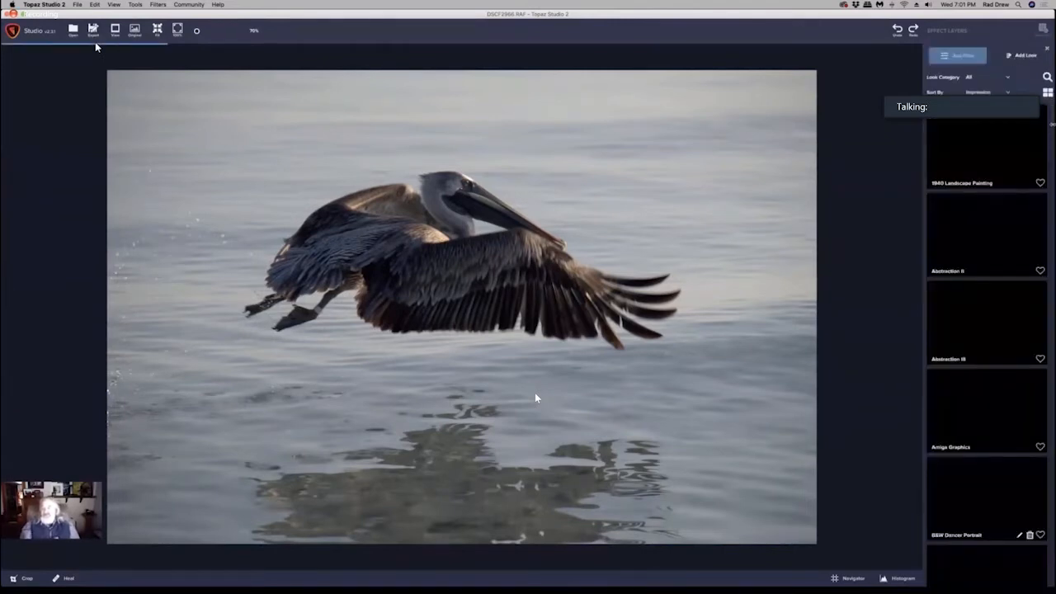
left_click(1009, 79)
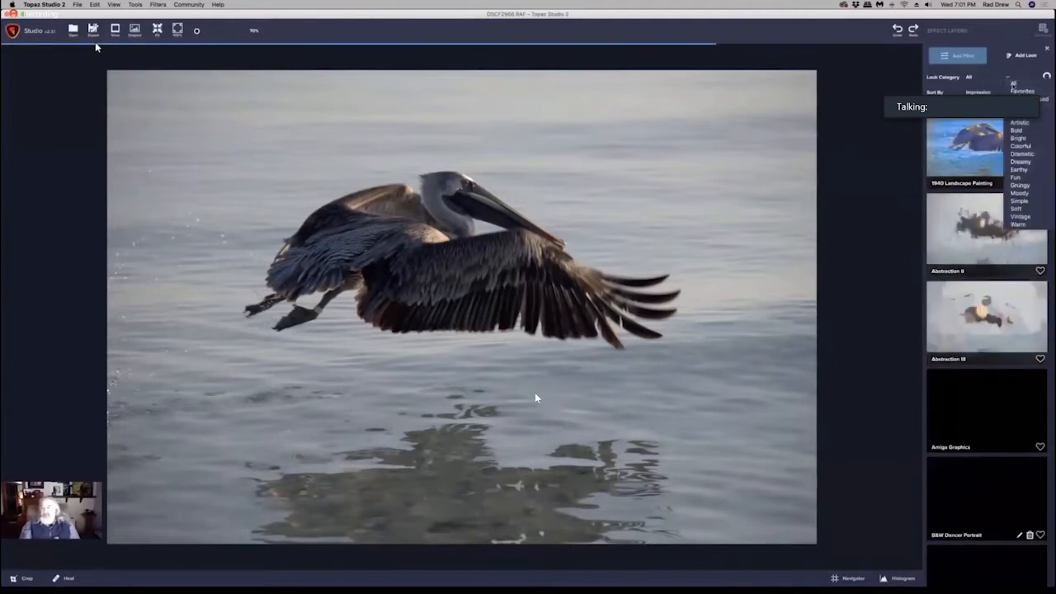
left_click(1011, 84)
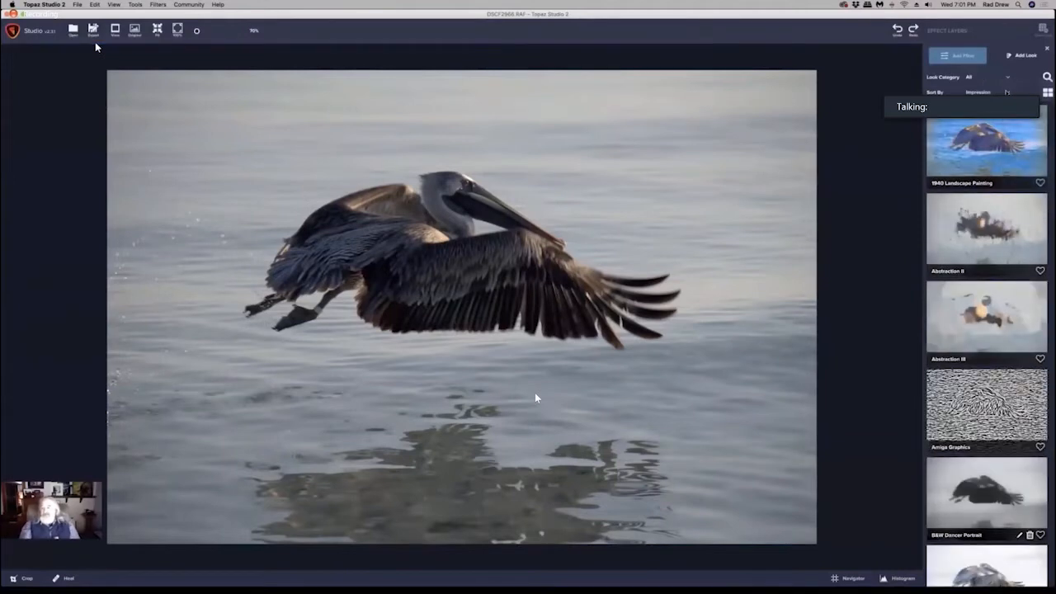
left_click(1010, 93)
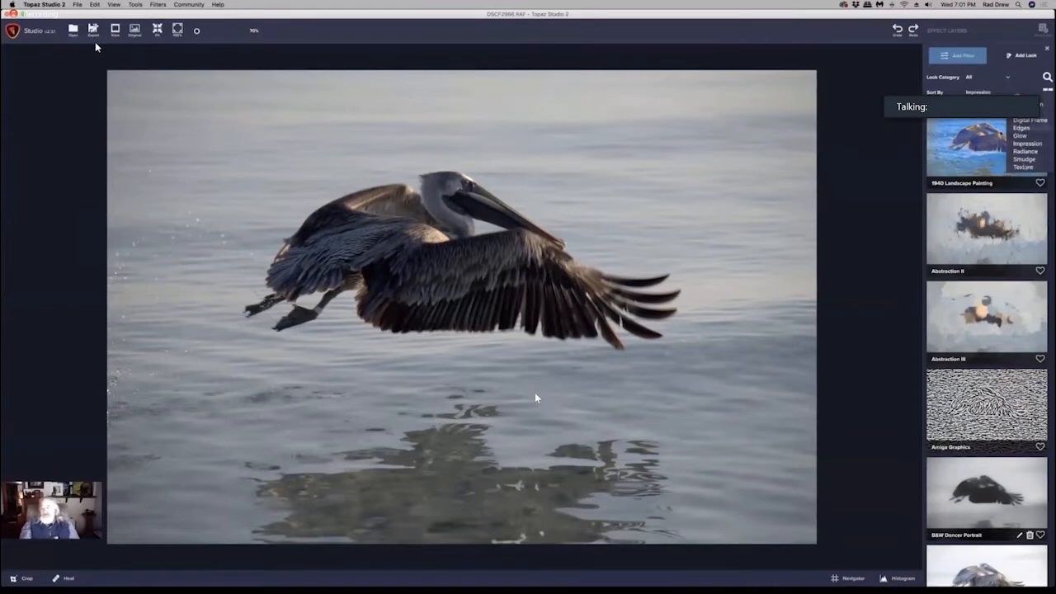
left_click(994, 148)
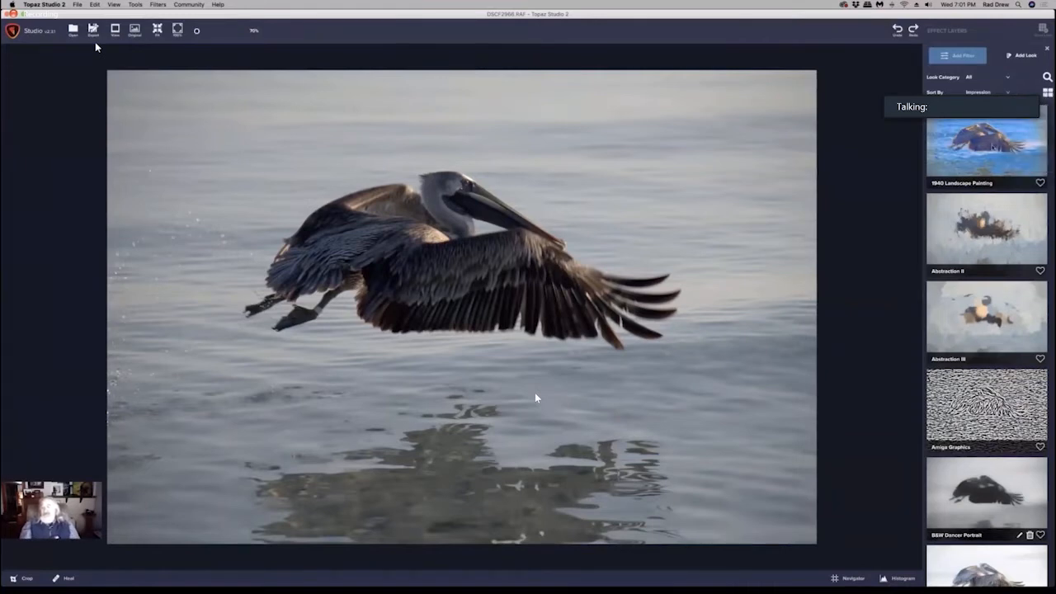
Try the Colored Pencil I look at amount 100 on the pelican photo and delete its layer
scroll(993, 149, "down", 3)
scroll(993, 148, "down", 5)
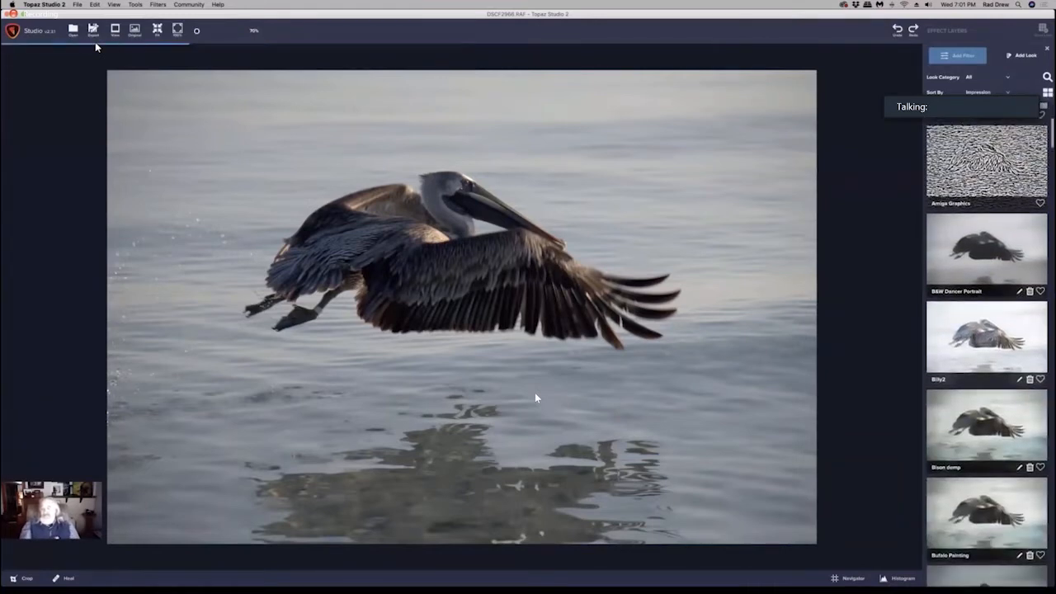
scroll(994, 206, "down", 4)
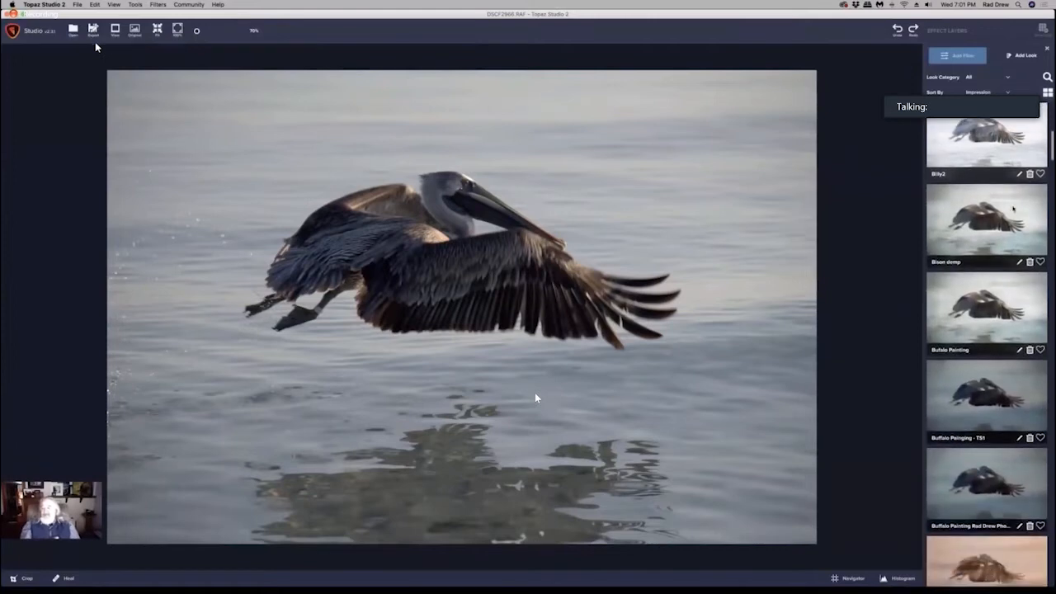
scroll(996, 201, "down", 5)
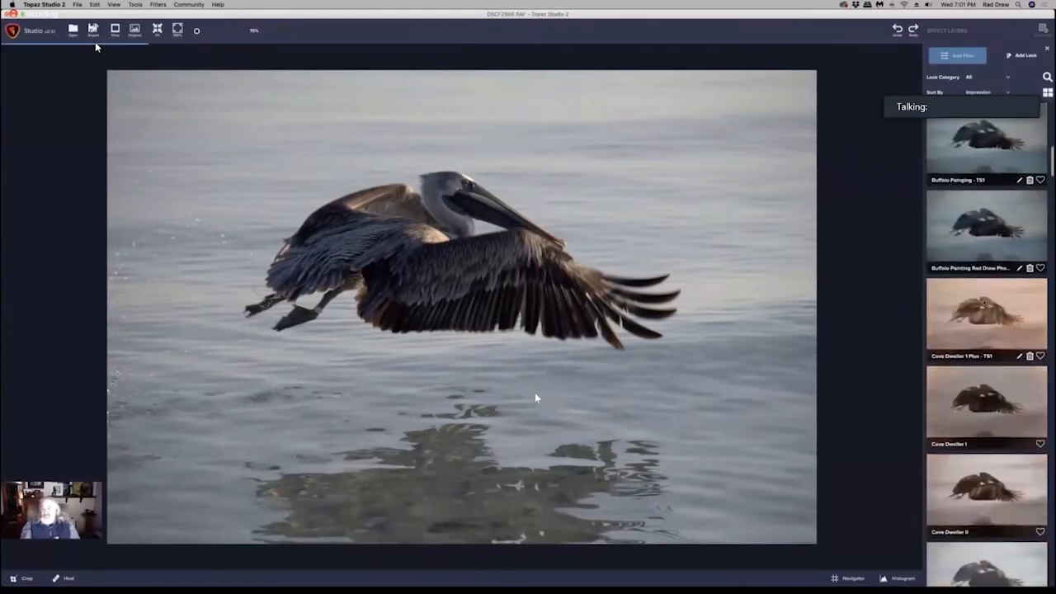
scroll(1004, 348, "down", 10)
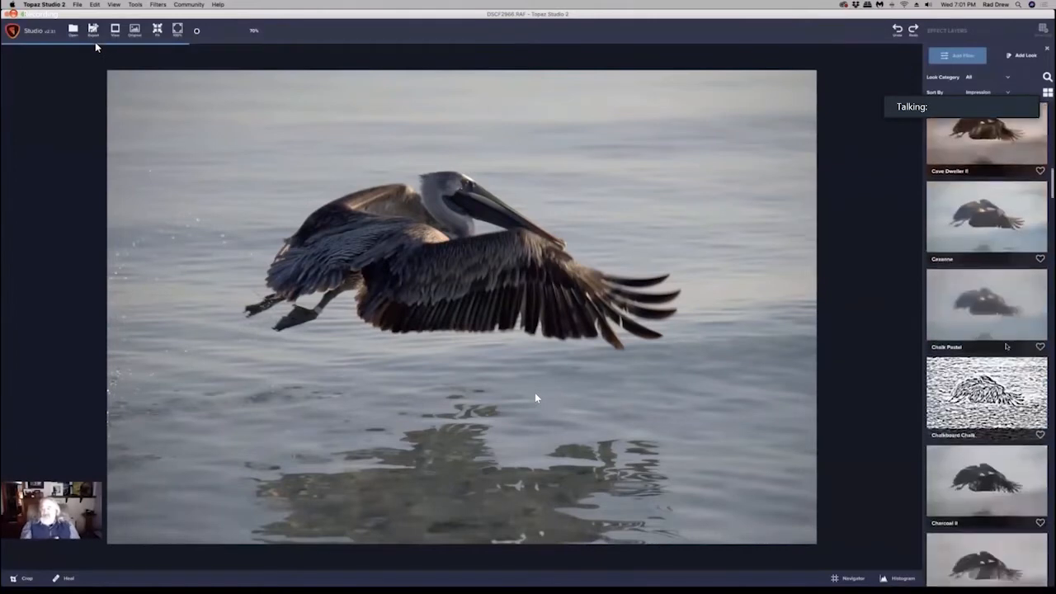
scroll(1015, 281, "down", 4)
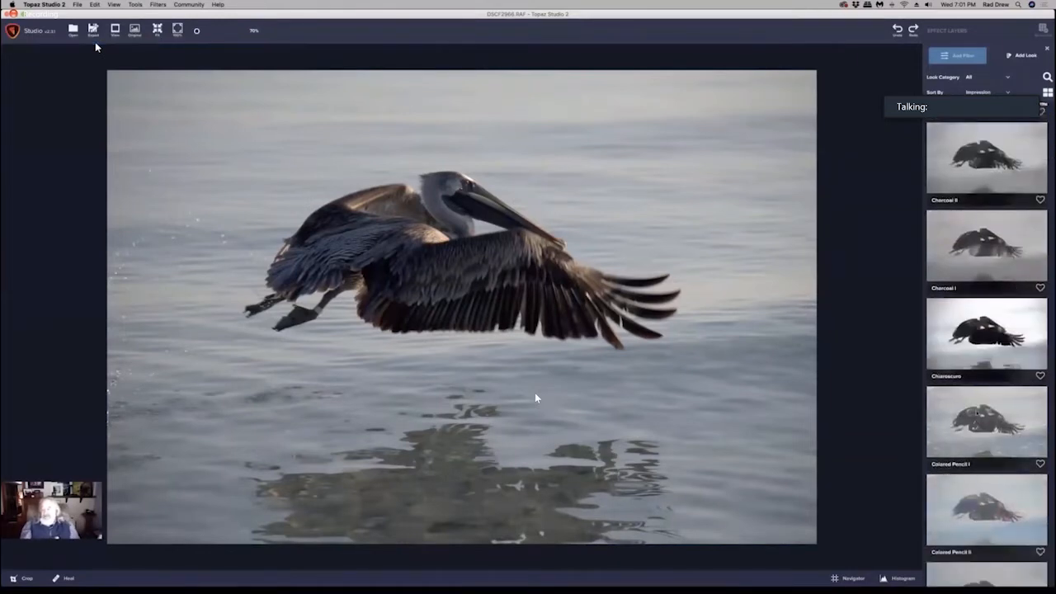
left_click(972, 426)
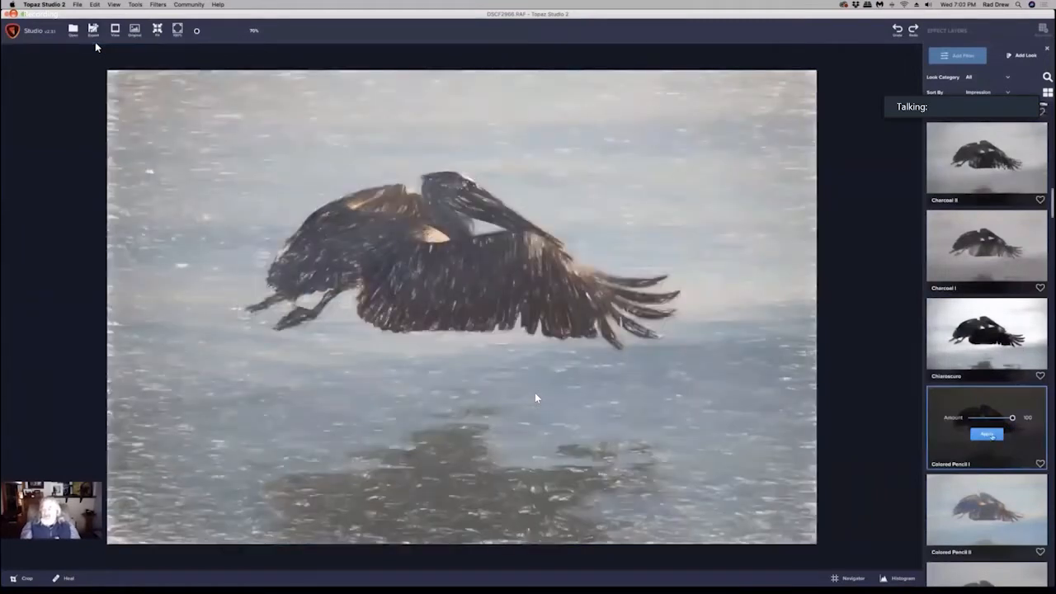
left_click(986, 435)
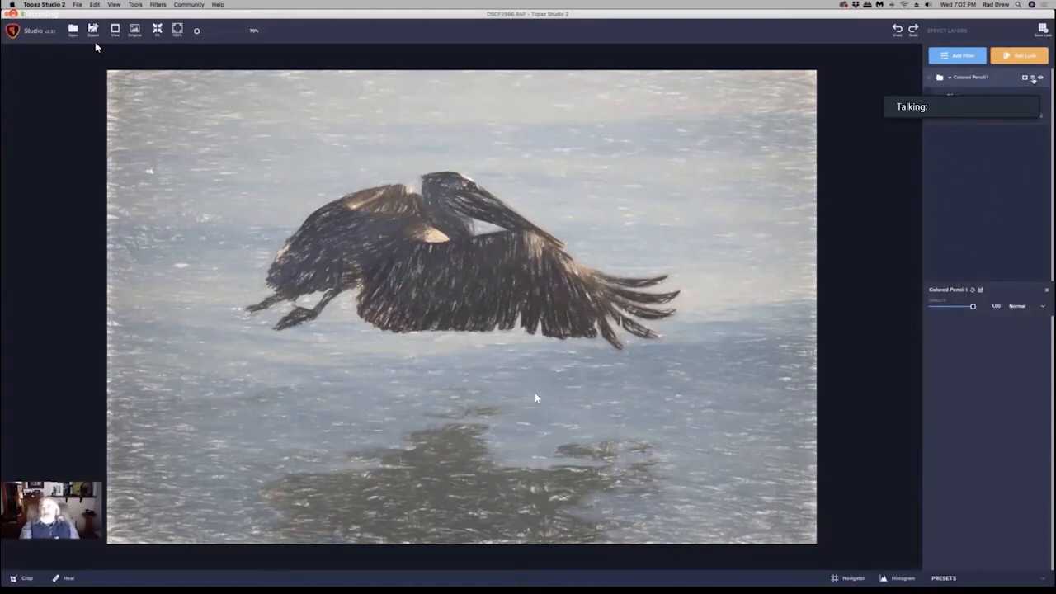
left_click(1033, 79)
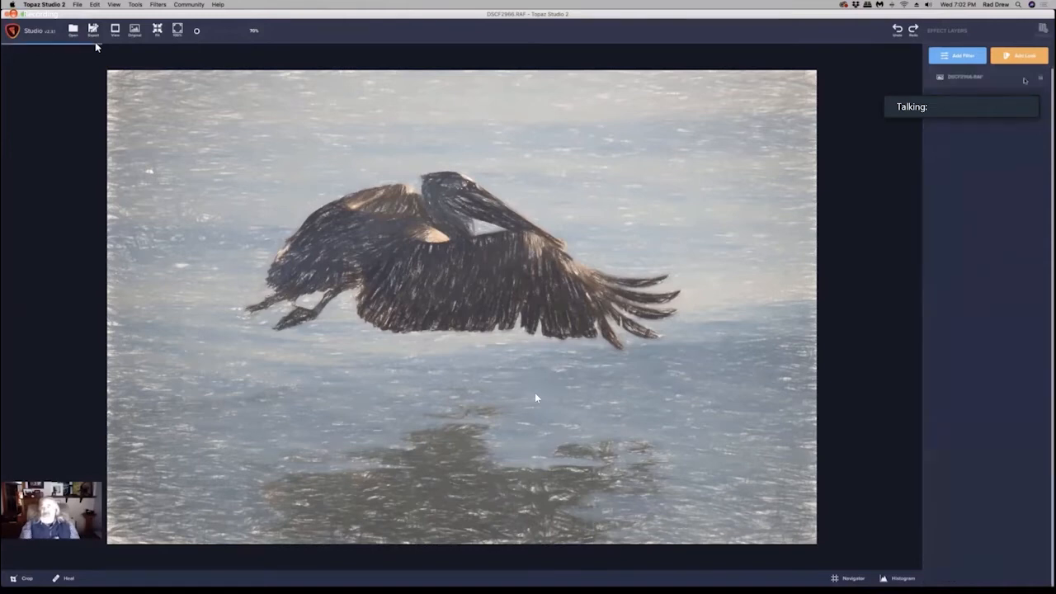
Review the looks in the My Looks category sorted by Texture and close the look list
left_click(1023, 58)
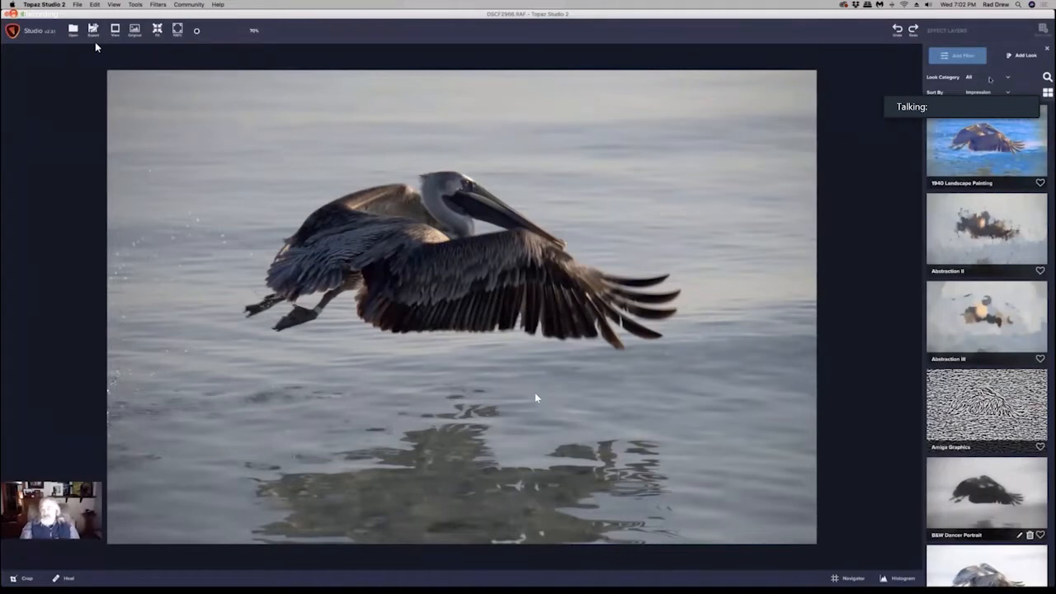
left_click(1009, 79)
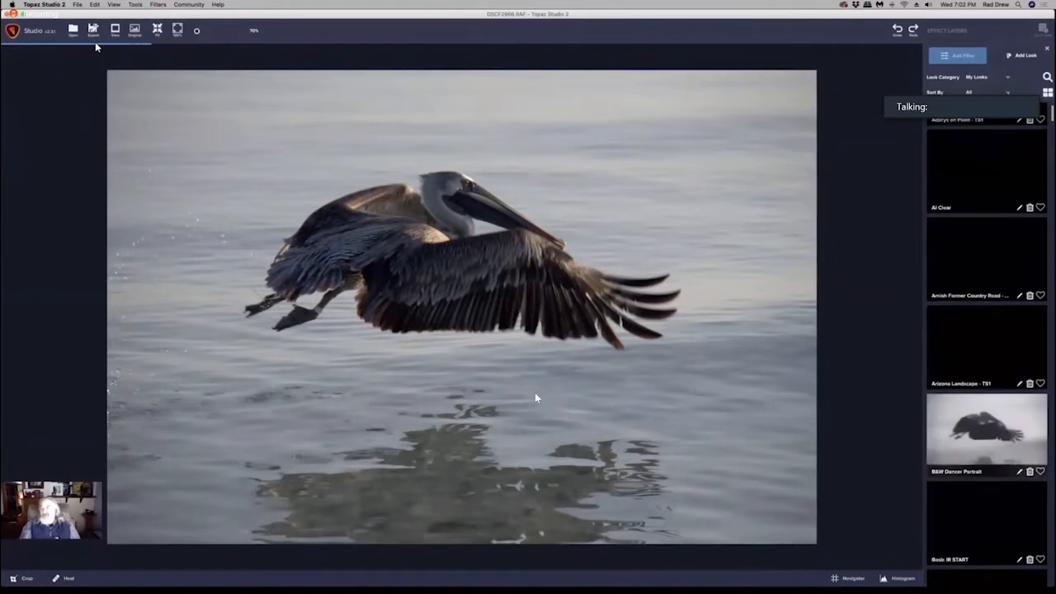
left_click(1009, 92)
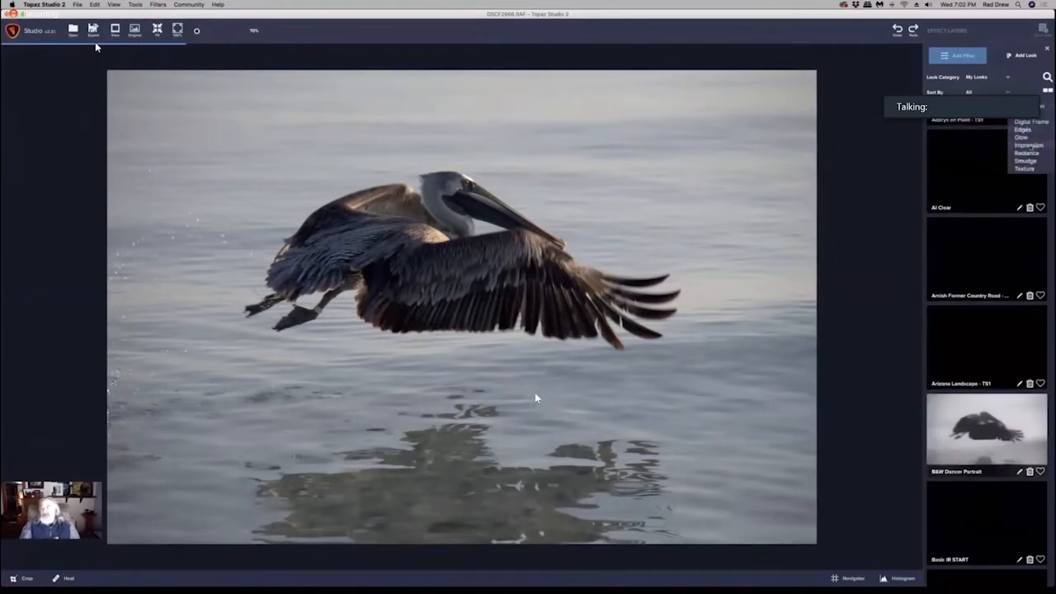
left_click(1029, 145)
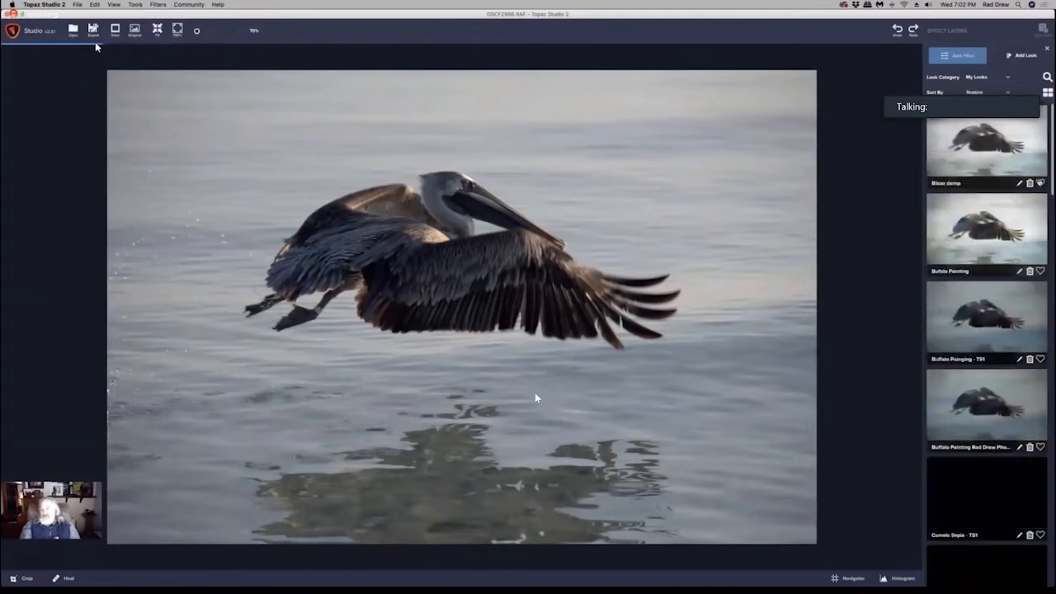
left_click(1009, 92)
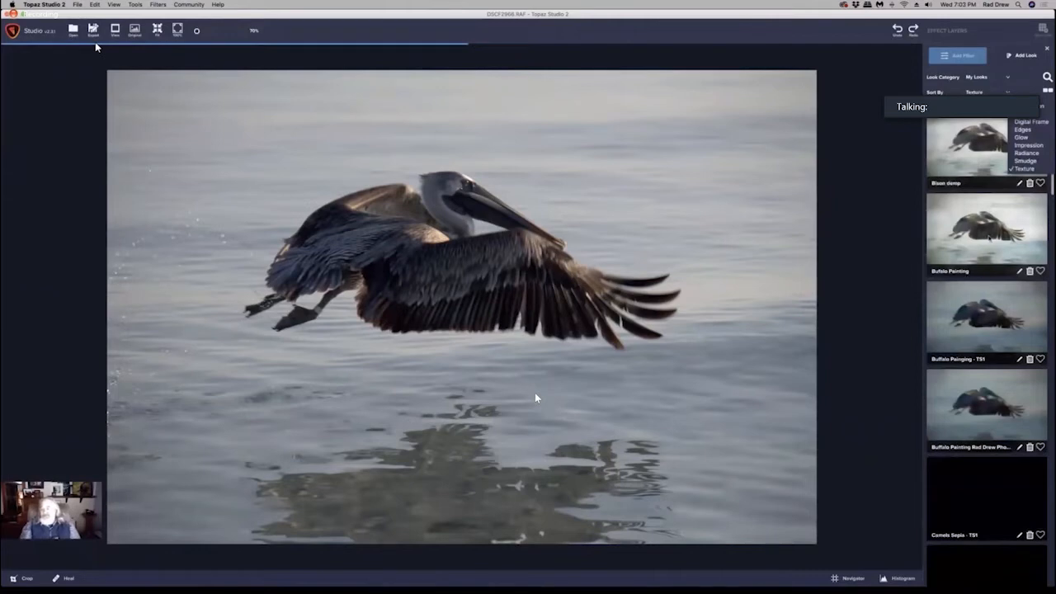
left_click(1021, 70)
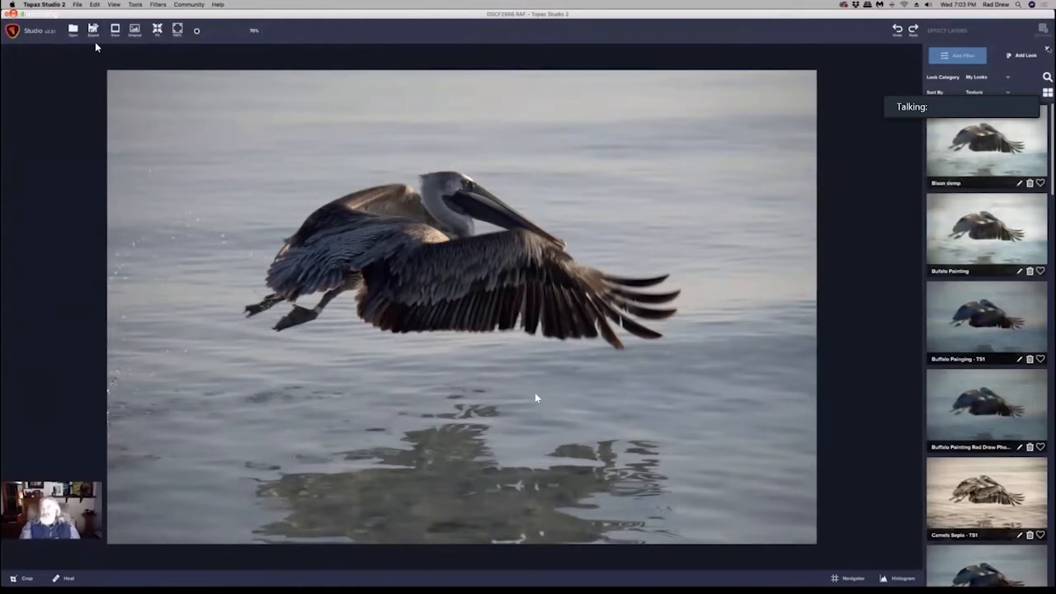
left_click(1049, 51)
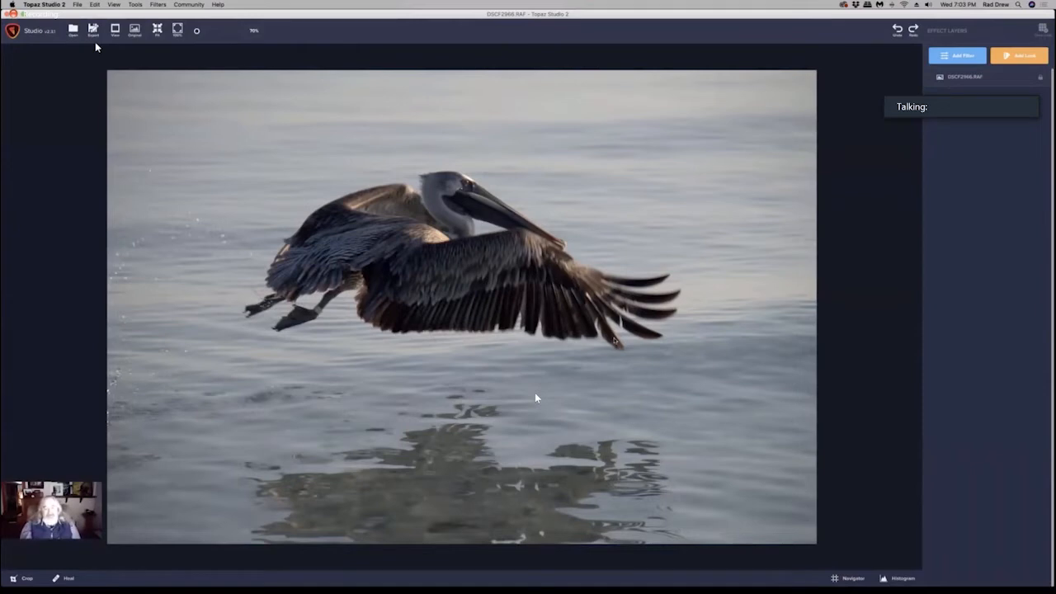
Open the pelican photo in the DeNoise AI plugin filter
left_click(960, 56)
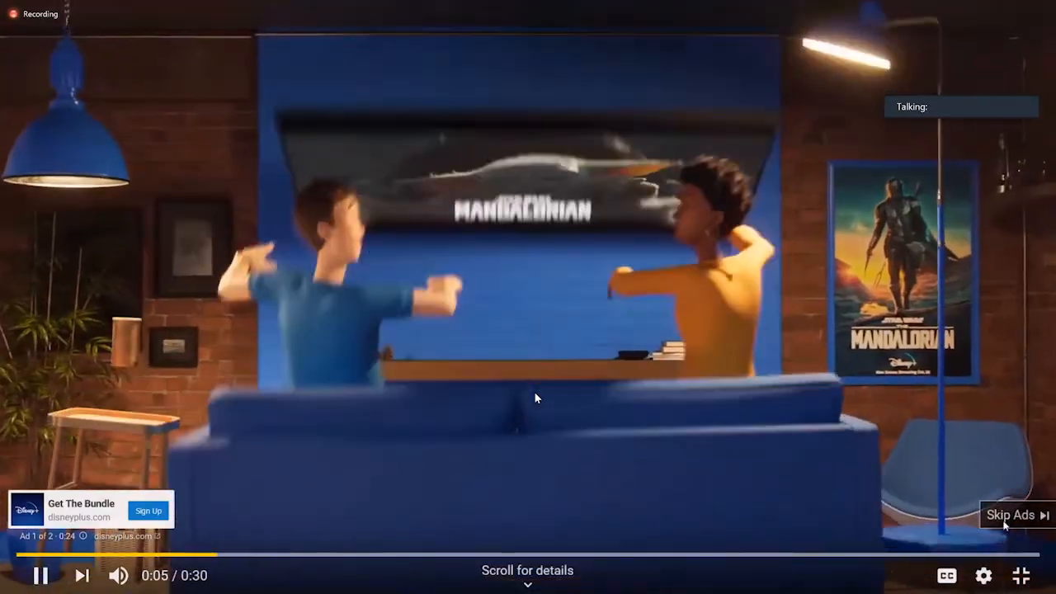
left_click(1005, 523)
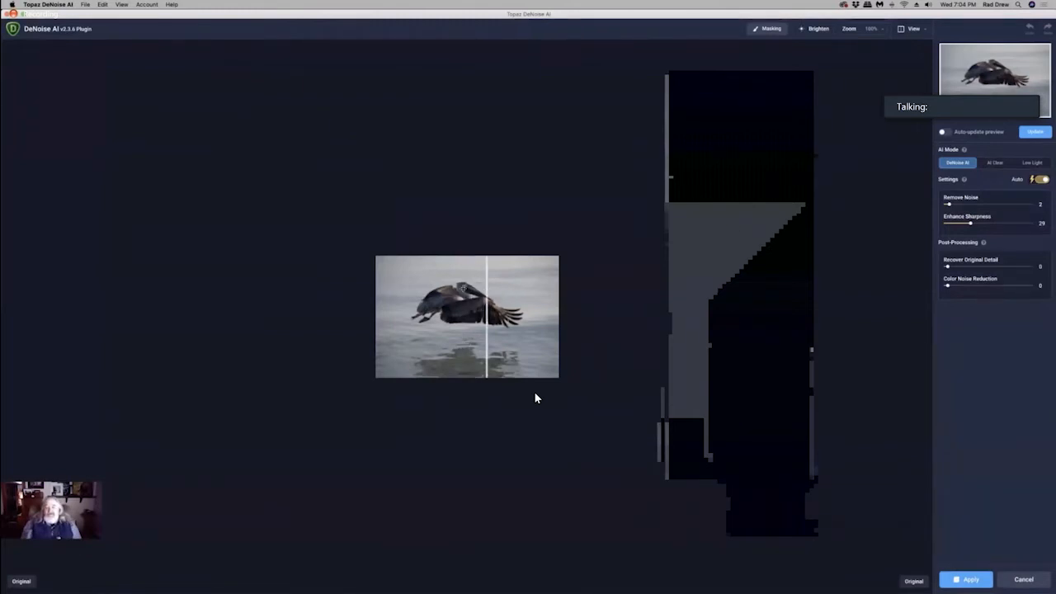
left_click(875, 28)
left_click(847, 56)
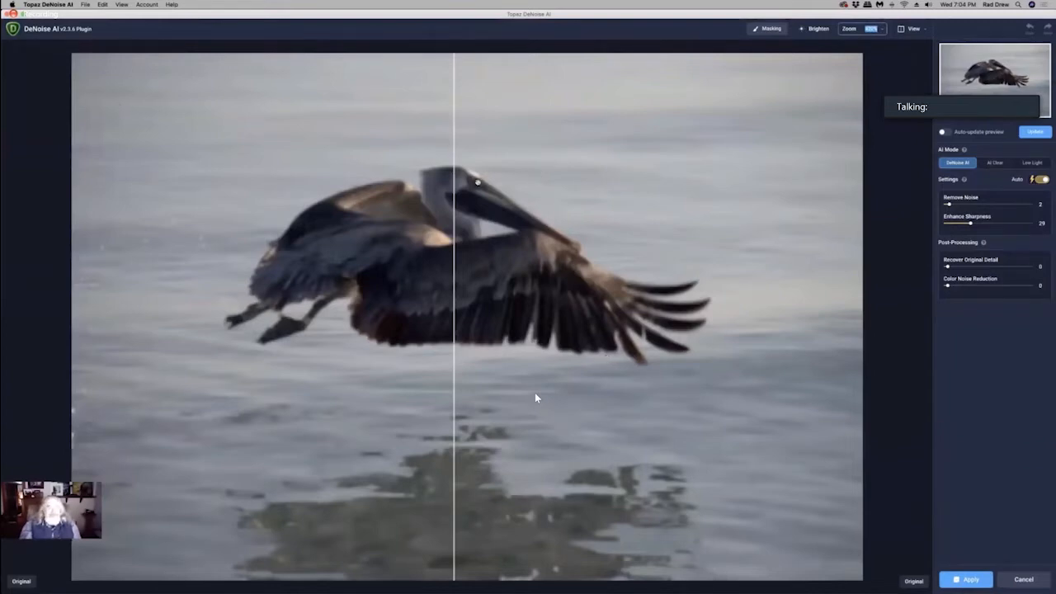
left_click(883, 30)
left_click(840, 54)
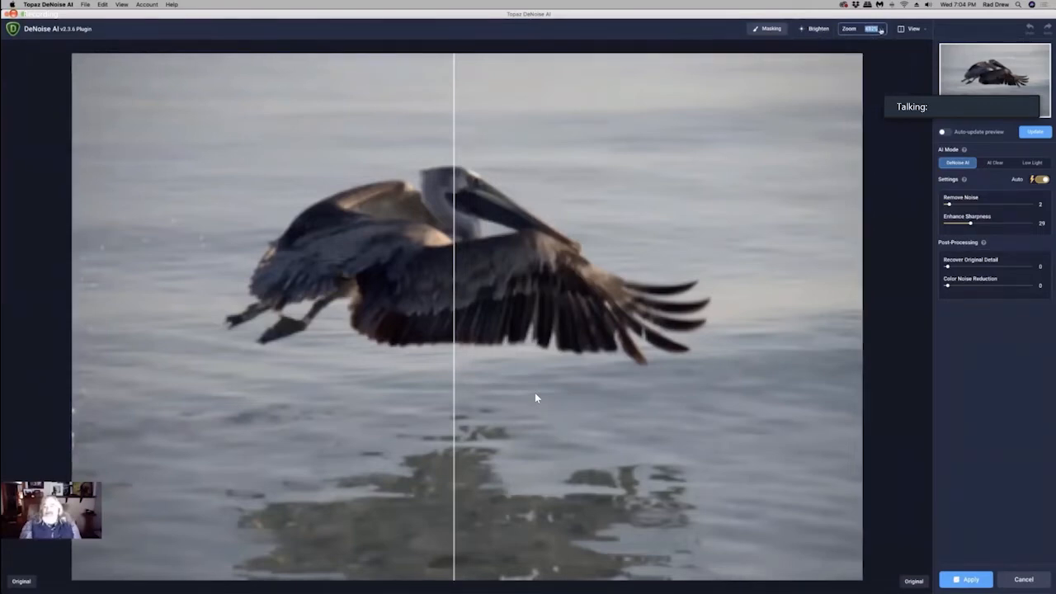
left_click(882, 30)
mouse_move(855, 48)
left_mouse_down()
mouse_move(815, 47)
mouse_move(843, 48)
left_mouse_up()
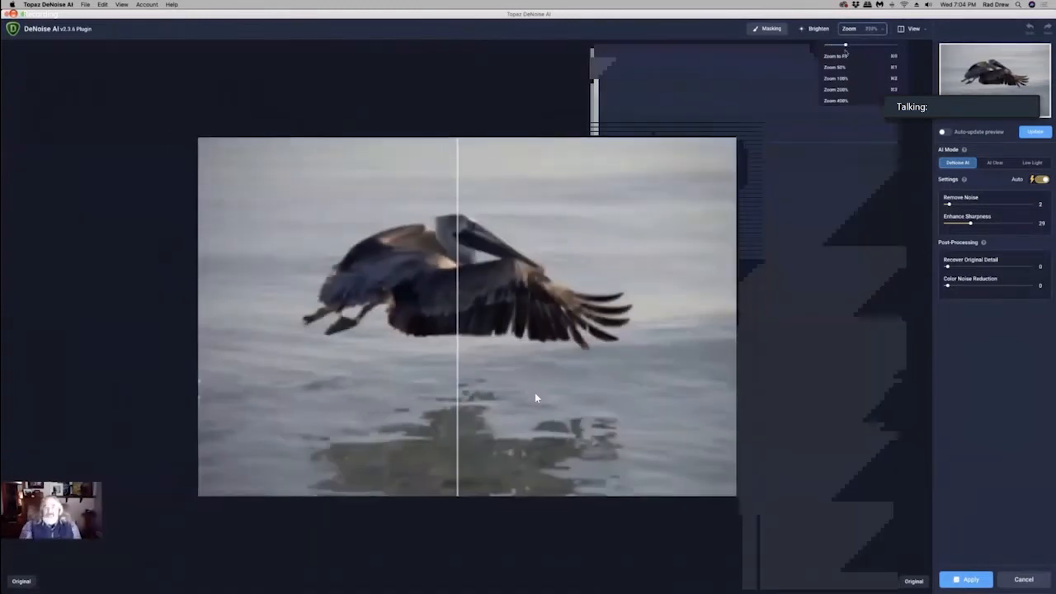
left_click(1044, 180)
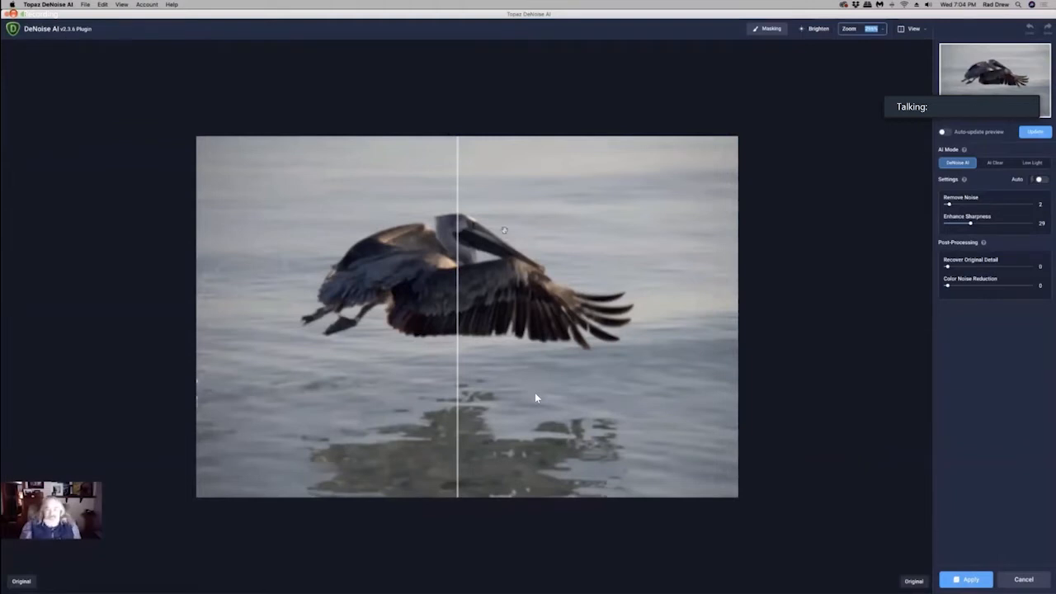
left_click(884, 31)
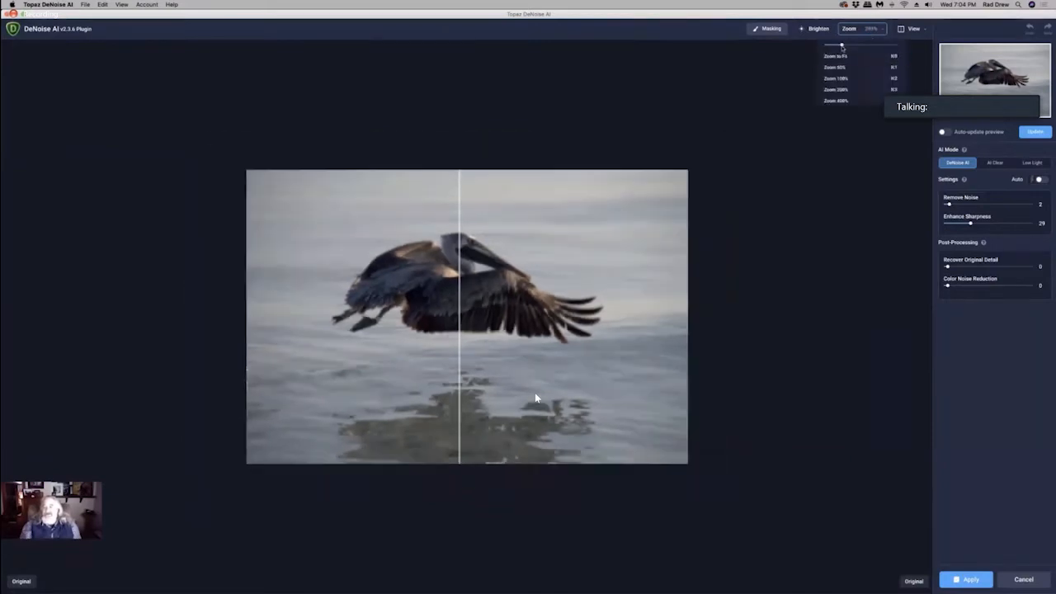
left_click(843, 55)
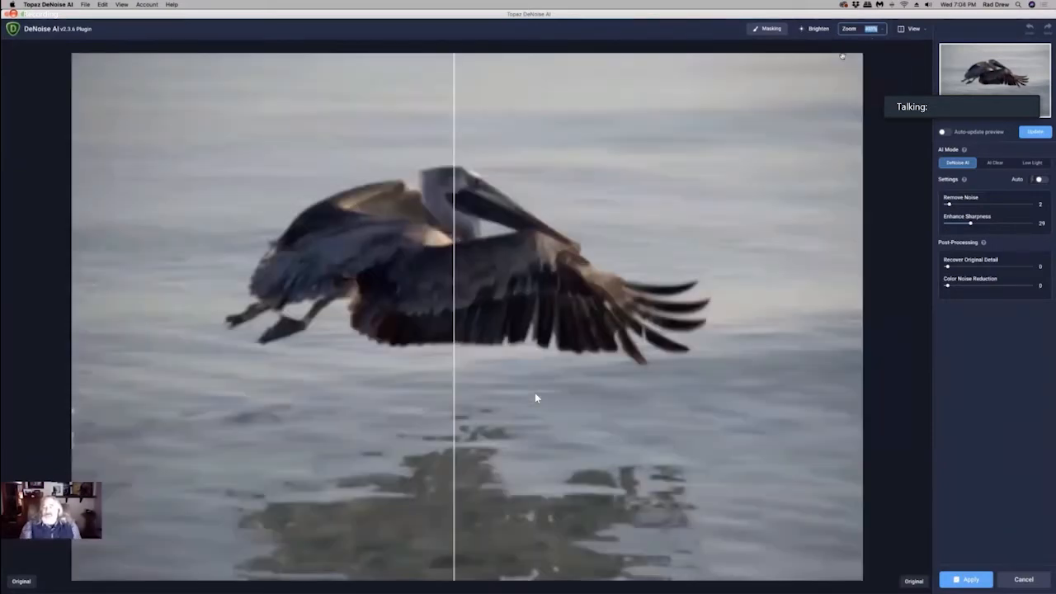
left_click(1015, 582)
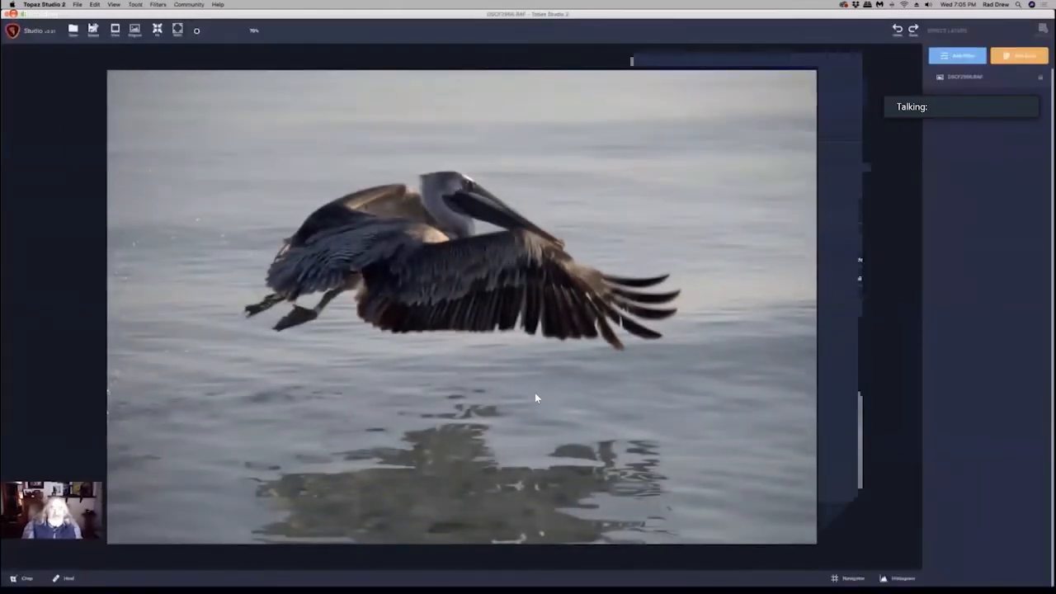
Reopen the pelican photo in the DeNoise AI plugin filter and bring the bird's head into view
left_click(962, 56)
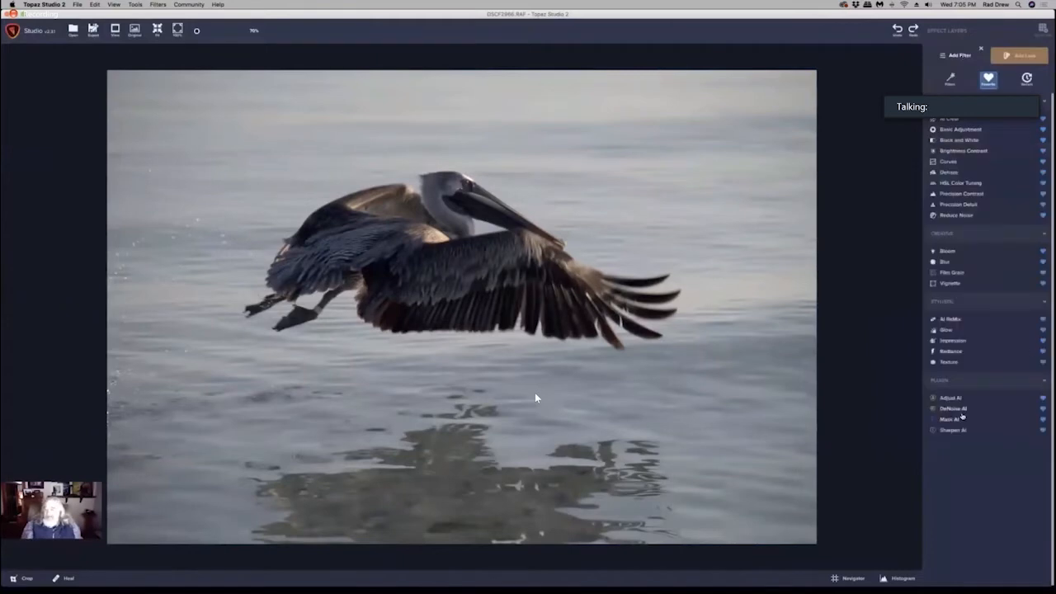
left_click(952, 411)
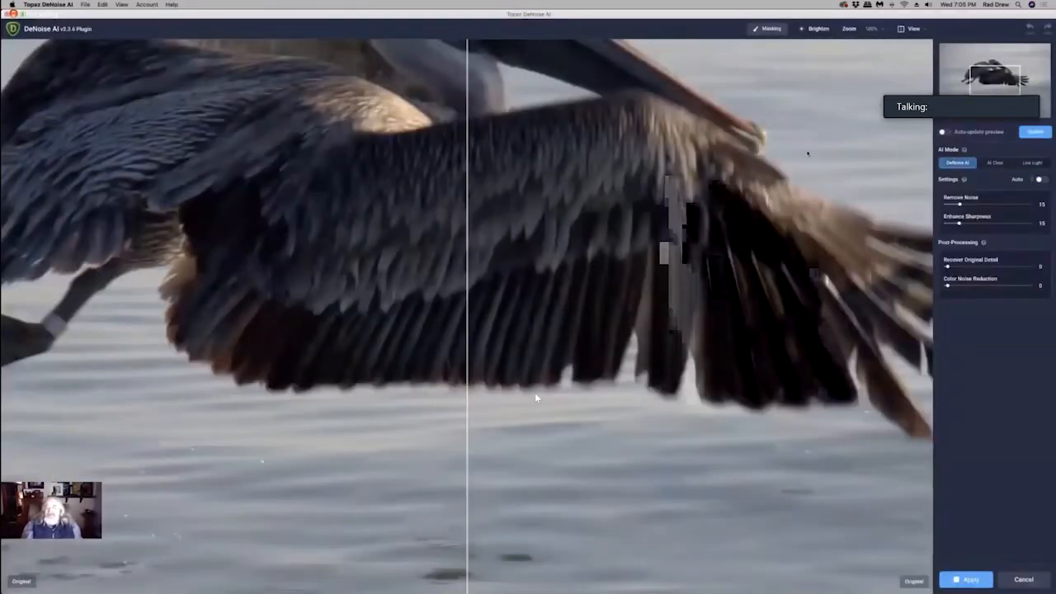
left_click_drag(563, 116, 583, 313)
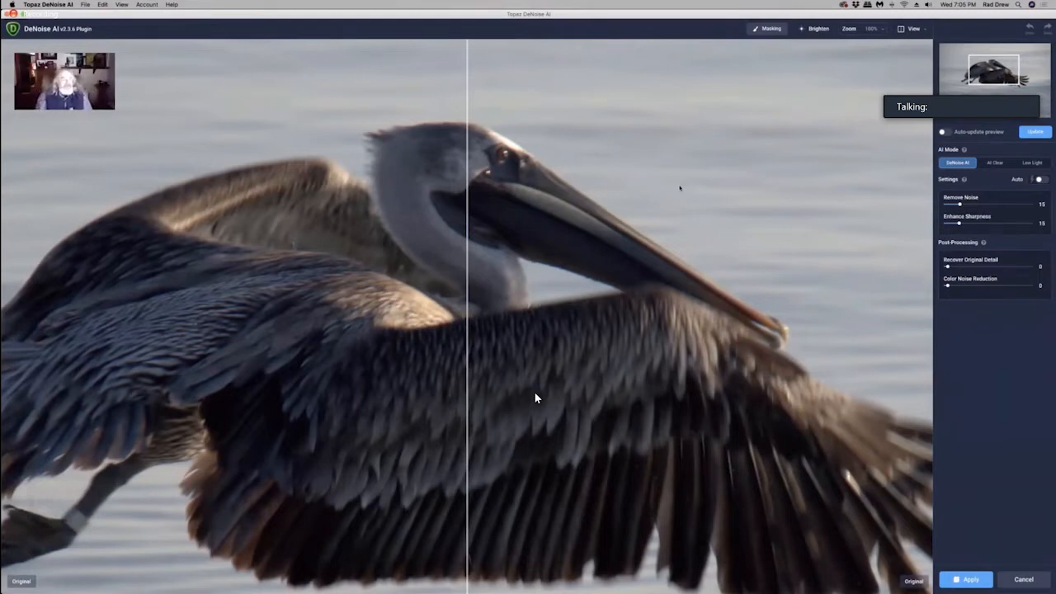
Review the masking tools in DeNoise AI and leave them without painting a mask
left_click(771, 29)
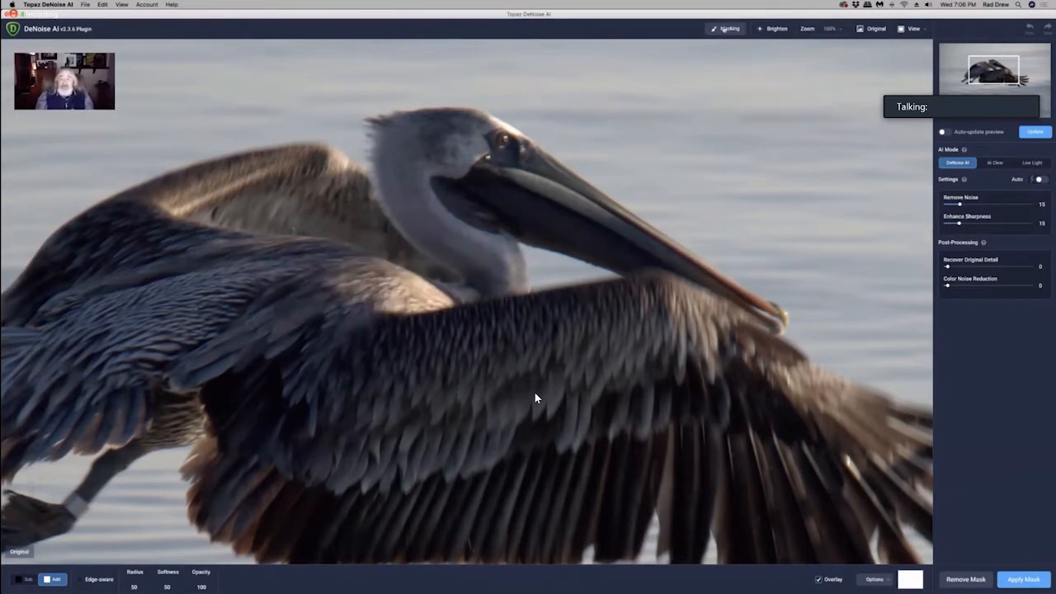
mouse_move(1003, 525)
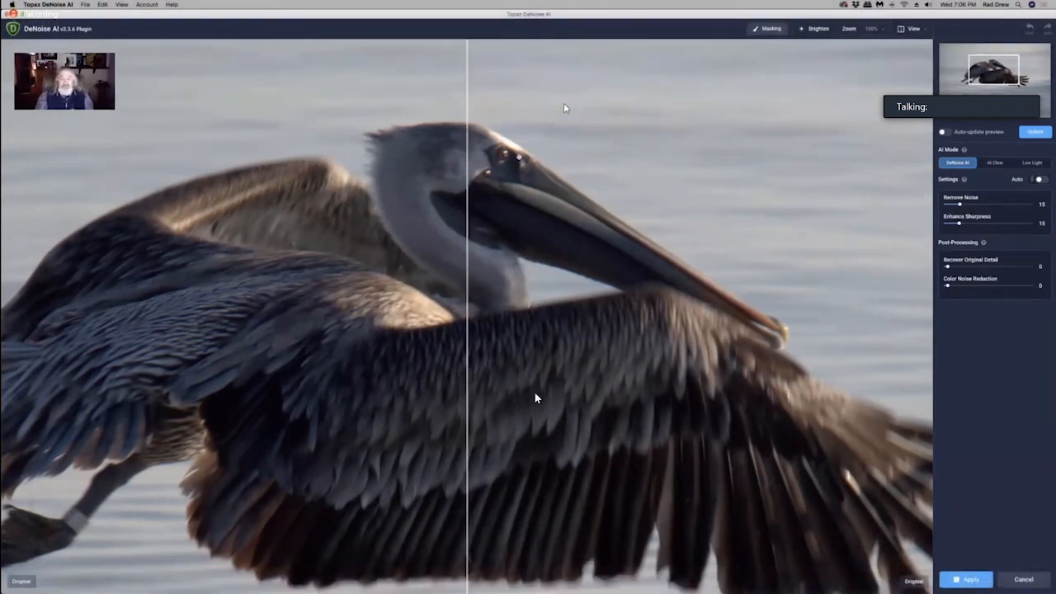
mouse_move(637, 102)
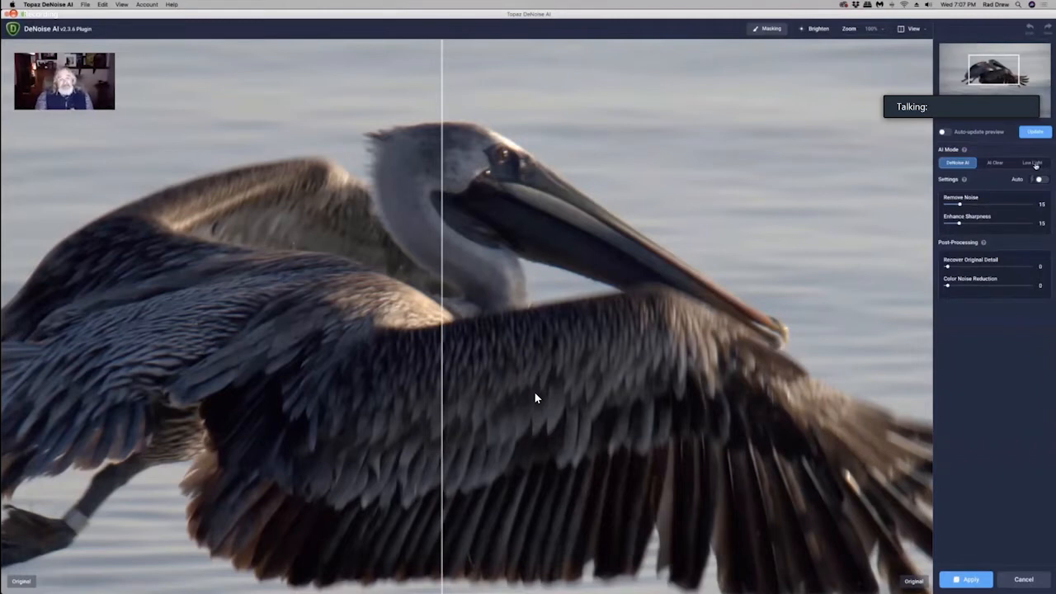
Compare the original, DeNoise AI, AI Clear and Low Light versions of the pelican's head in the four-panel comparison view
left_click(924, 29)
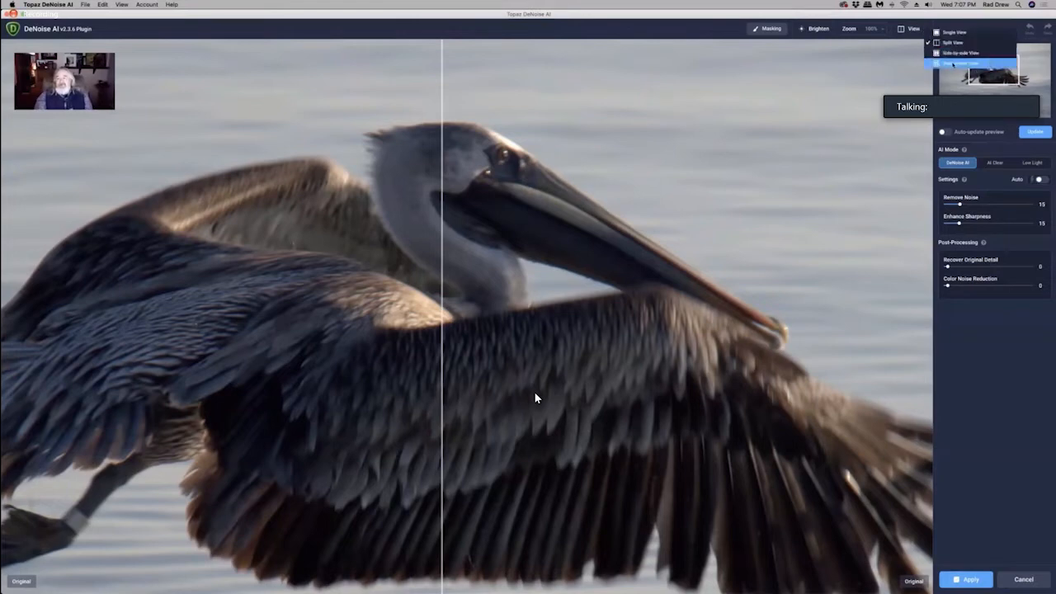
left_click(960, 63)
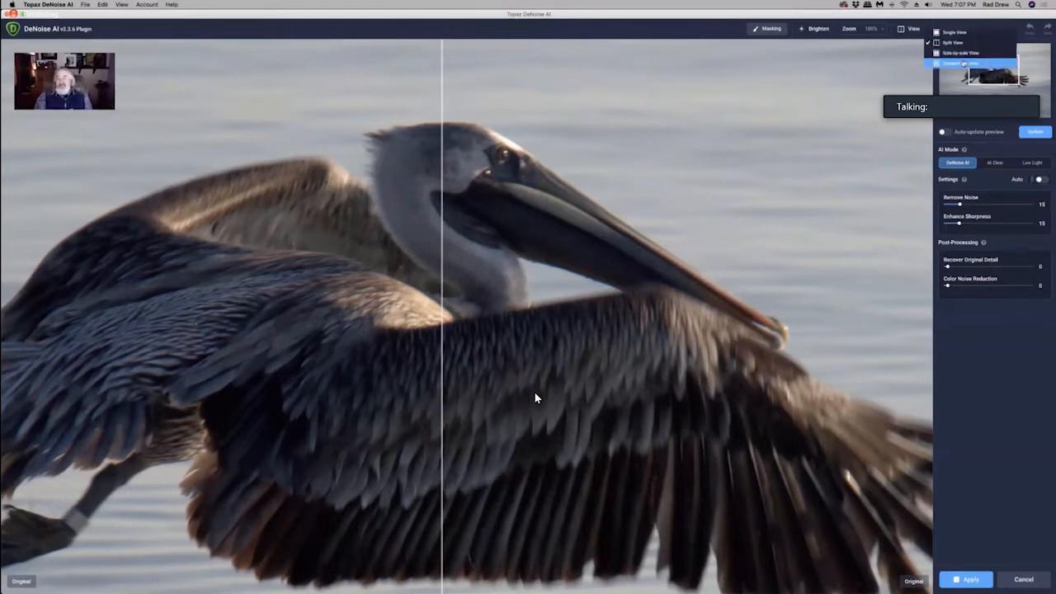
scroll(535, 399, "up", 3)
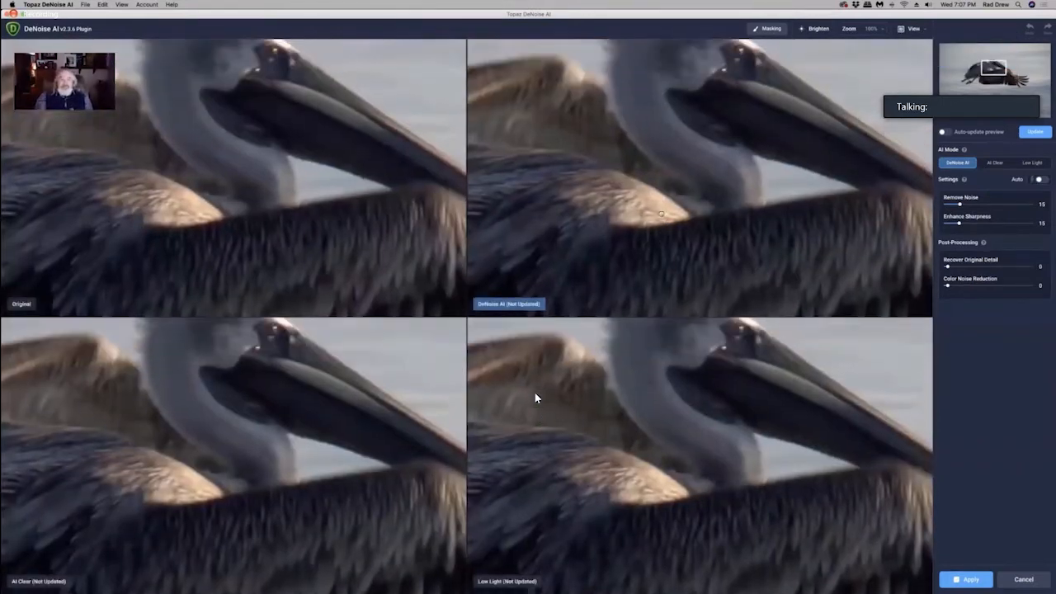
left_click(282, 373)
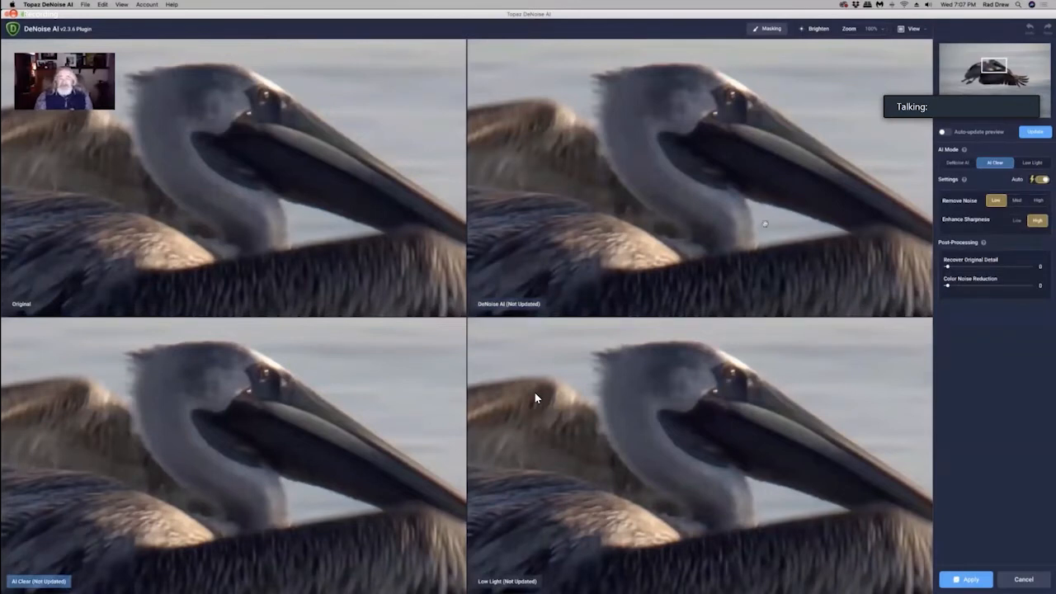
Turn on Auto settings for the DeNoise AI mode and update its preview
left_click(957, 163)
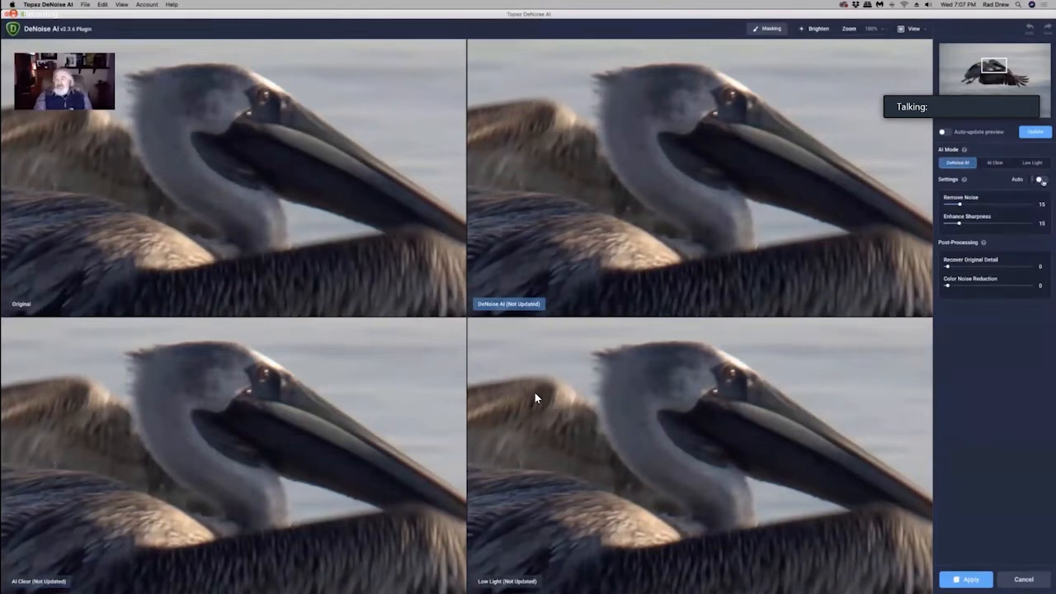
left_click(1042, 180)
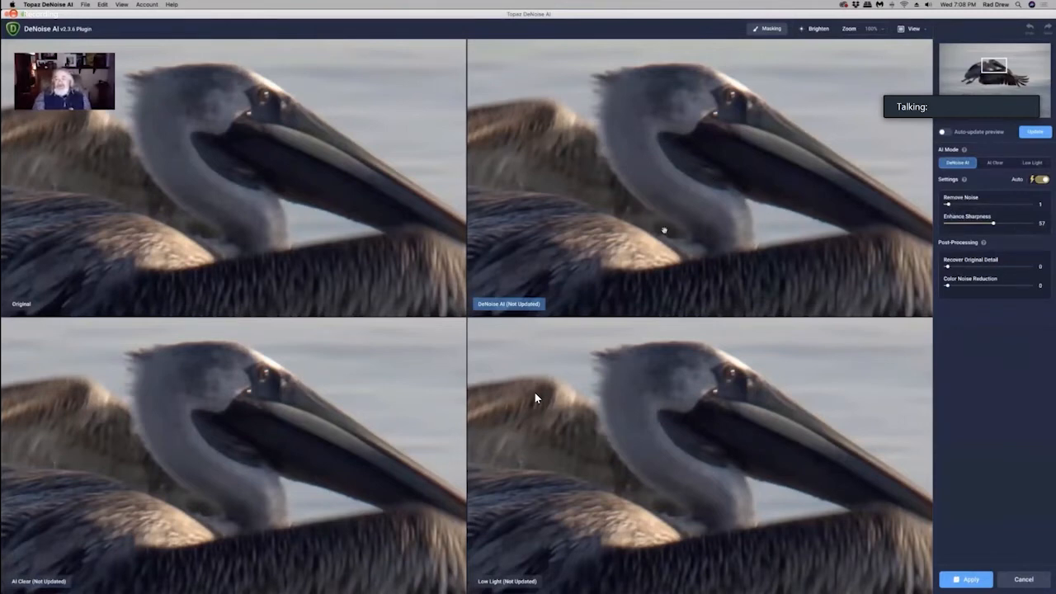
left_click(1037, 133)
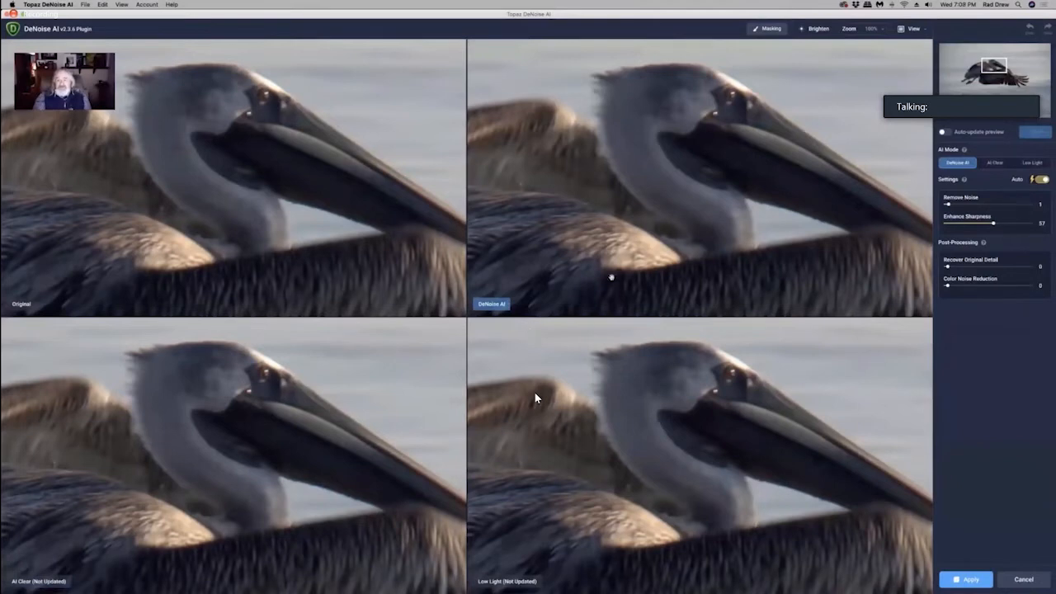
Update the AI Clear and Low Light previews to compare them with the original and DeNoise AI versions
left_click(995, 162)
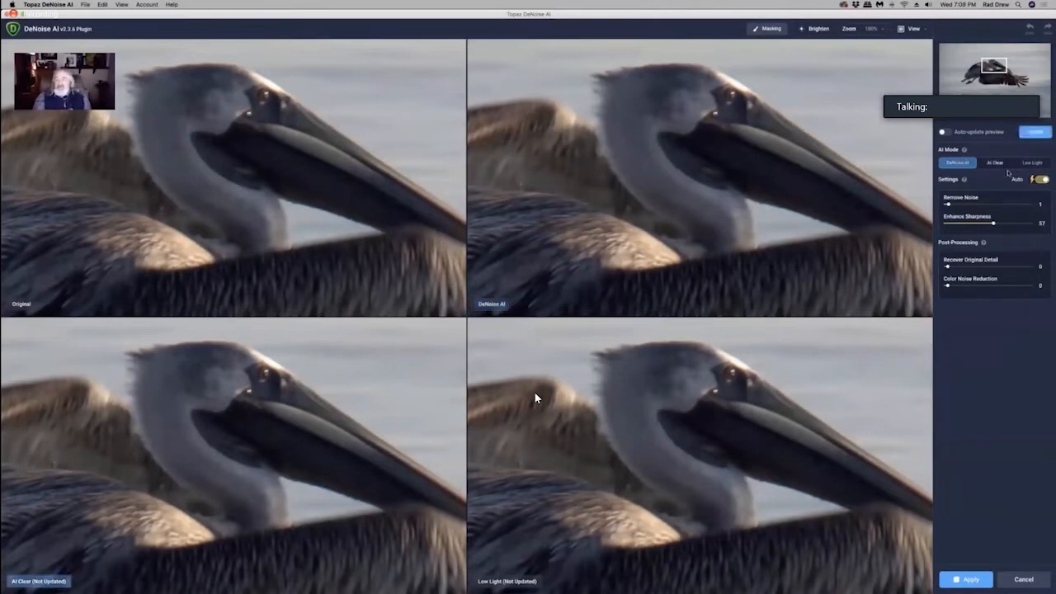
left_click(1037, 133)
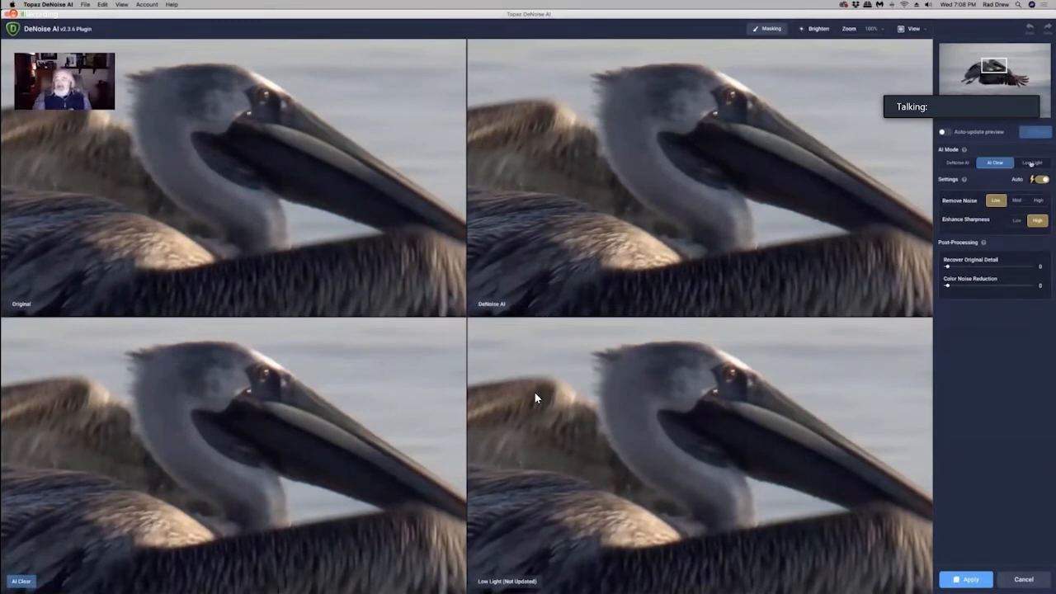
left_click(1031, 164)
left_click(1036, 134)
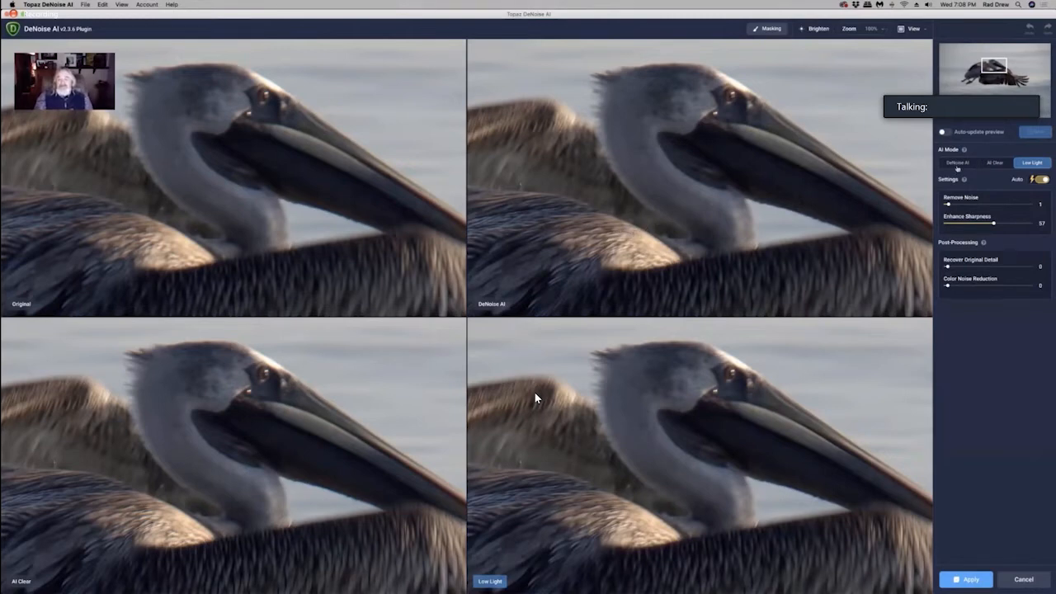
In Split View with the DeNoise AI mode, set Remove Noise to 18 and update the preview
left_click(914, 29)
left_click(951, 47)
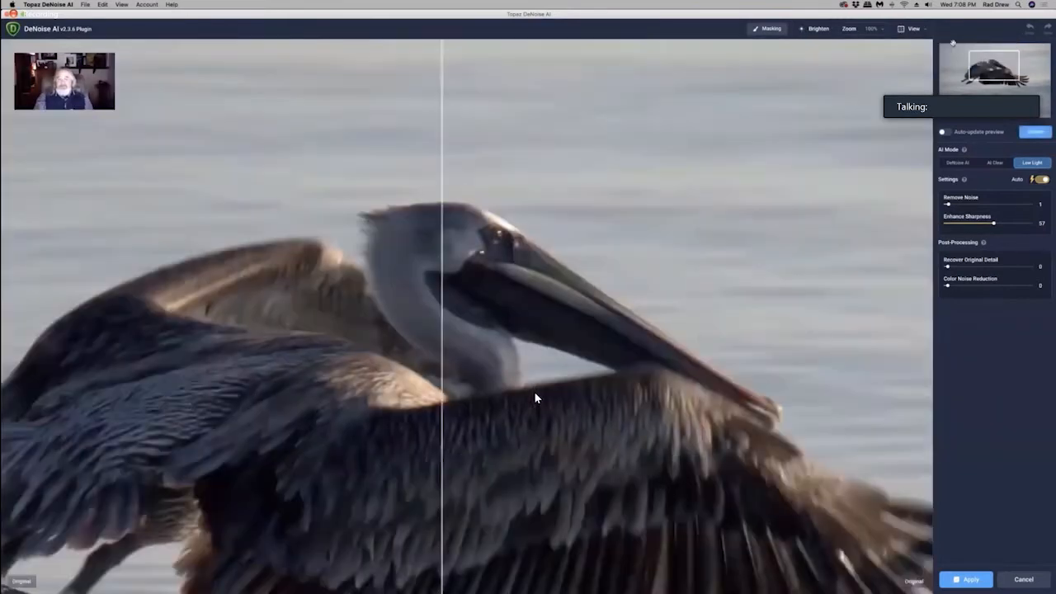
left_click_drag(538, 349, 540, 245)
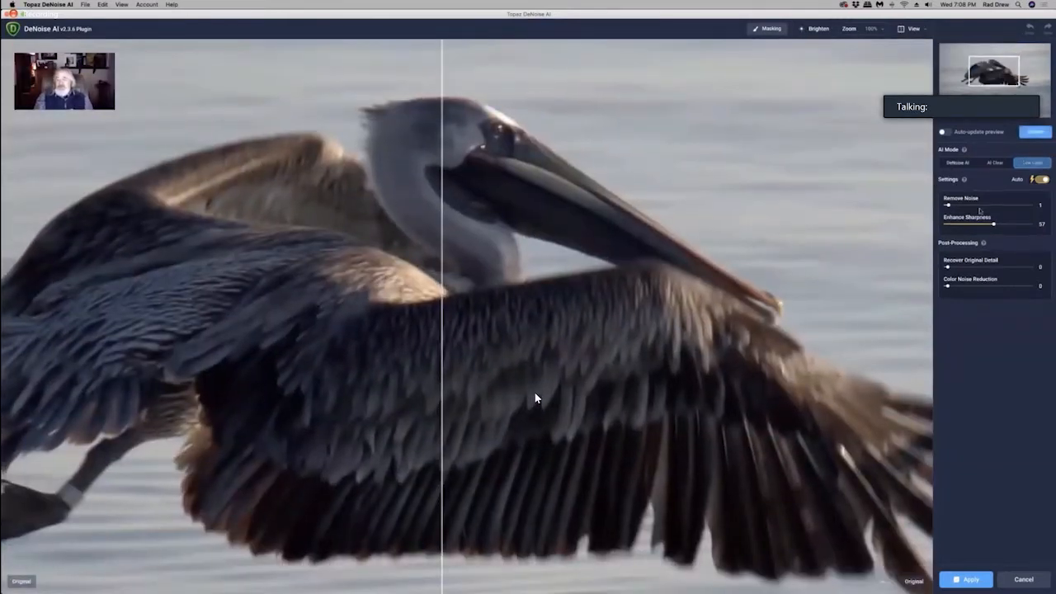
left_click(958, 163)
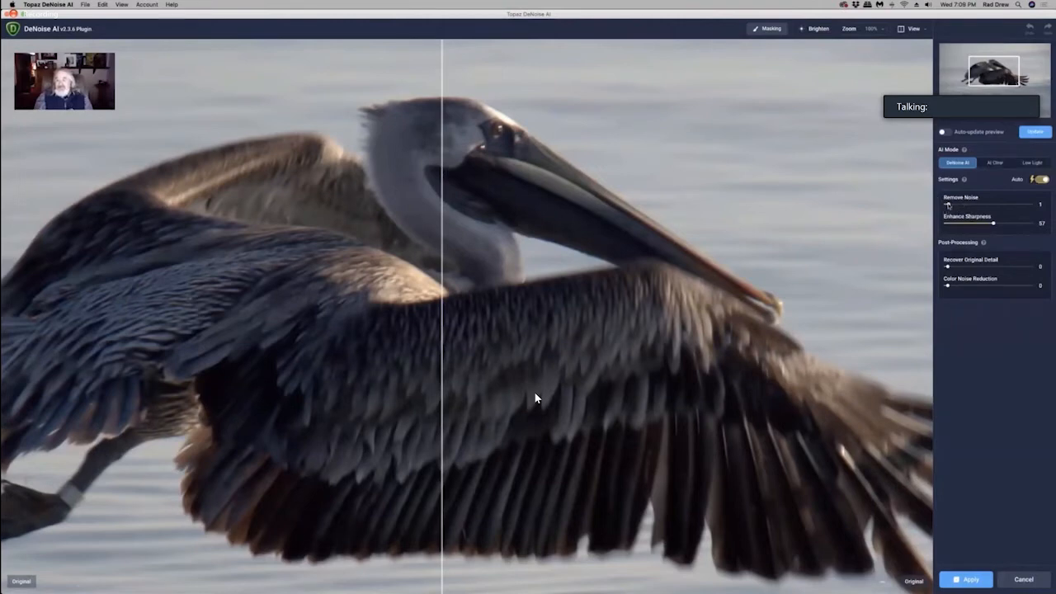
left_click_drag(950, 204, 964, 204)
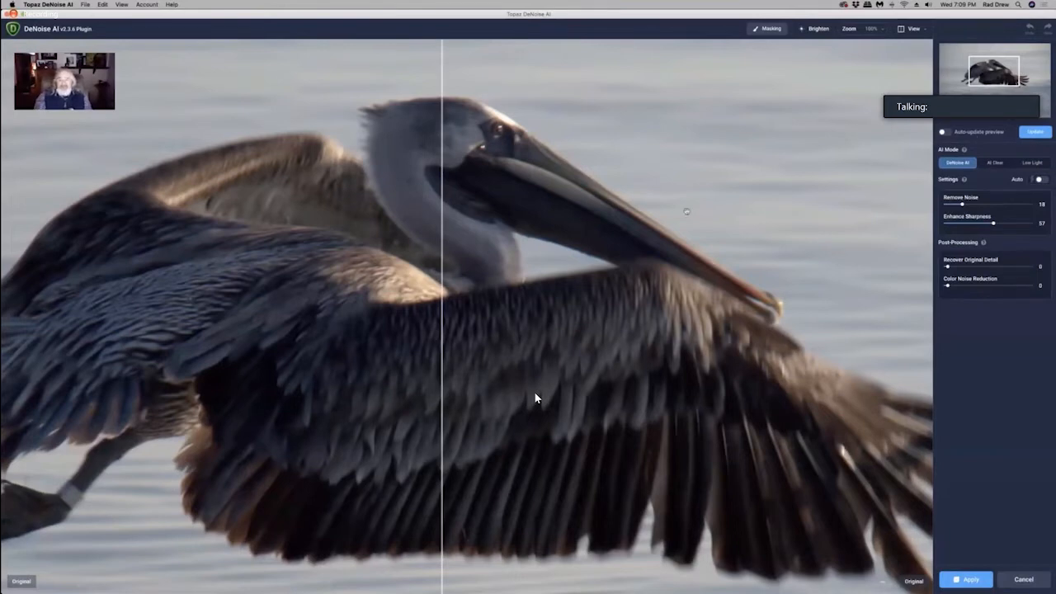
left_click(1036, 132)
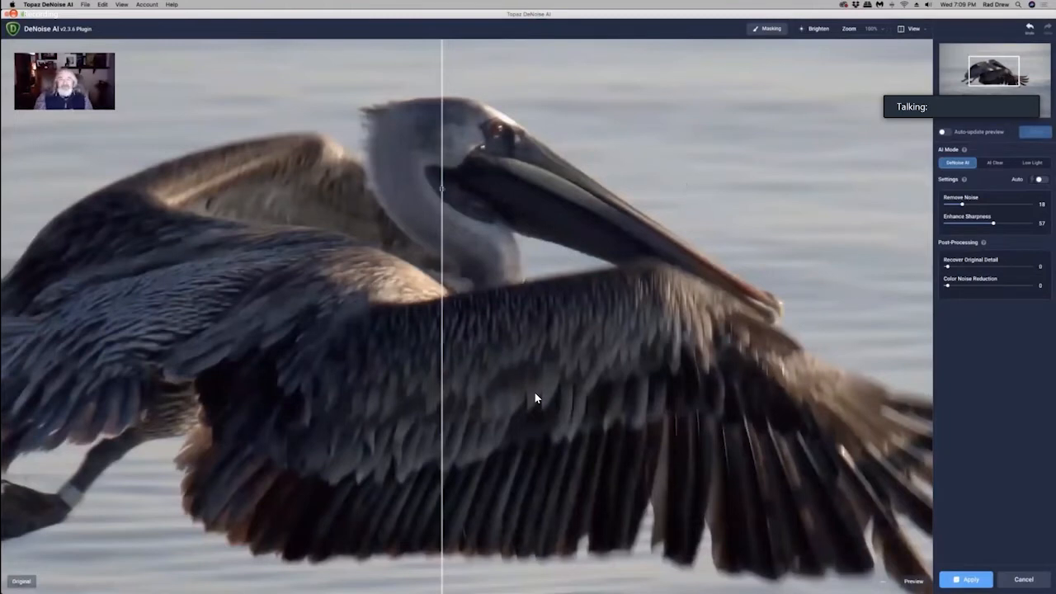
Compare the original and denoised pelican by shifting the split divider across the head, and apply the noise reduction
left_click_drag(442, 187, 523, 197)
left_click_drag(594, 199, 441, 179)
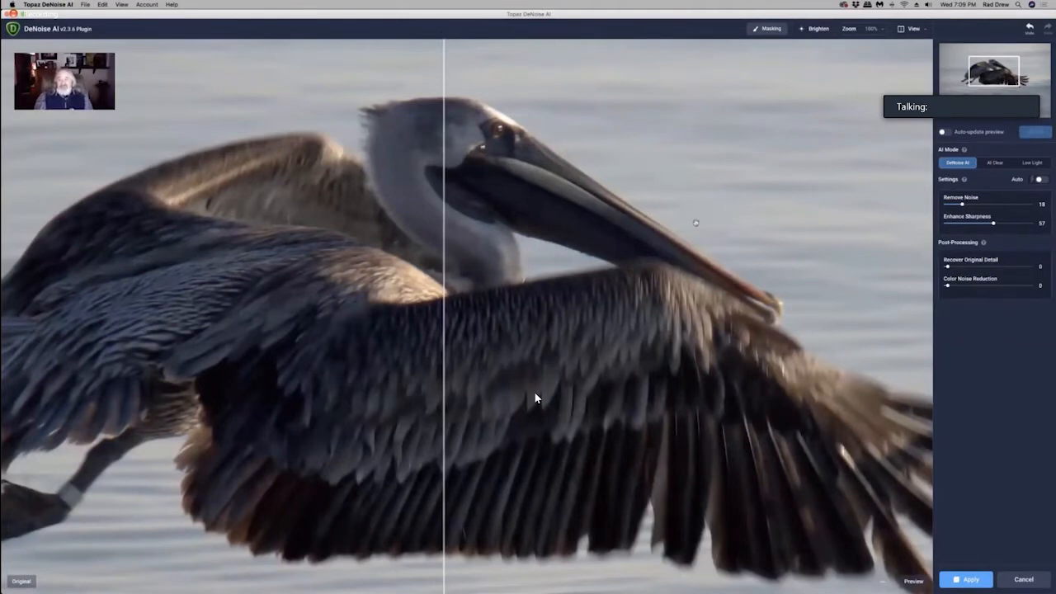
mouse_move(444, 160)
left_mouse_down()
mouse_move(556, 159)
mouse_move(455, 158)
left_mouse_up()
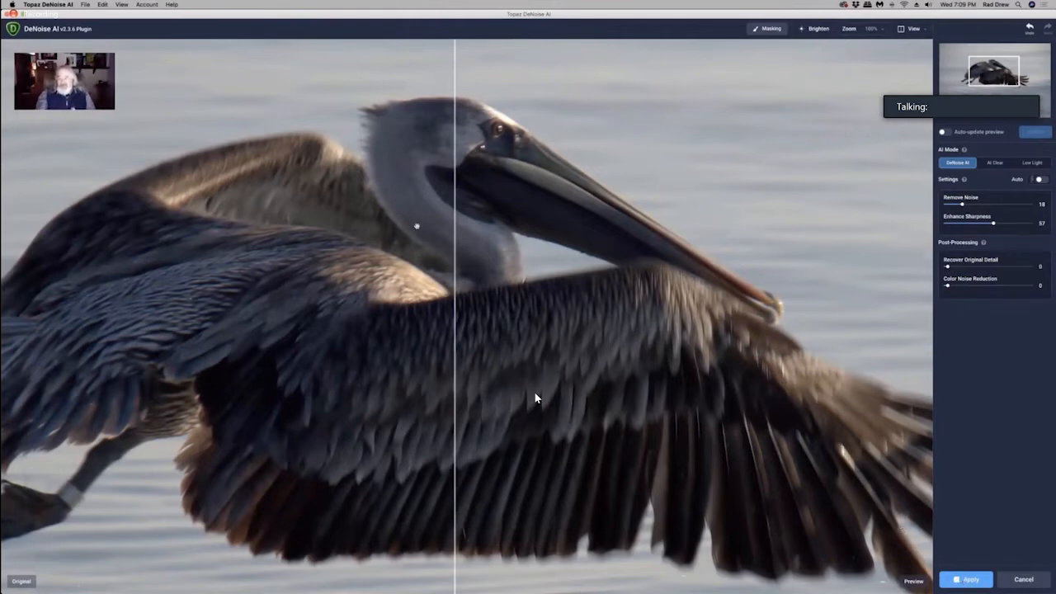
left_click(969, 581)
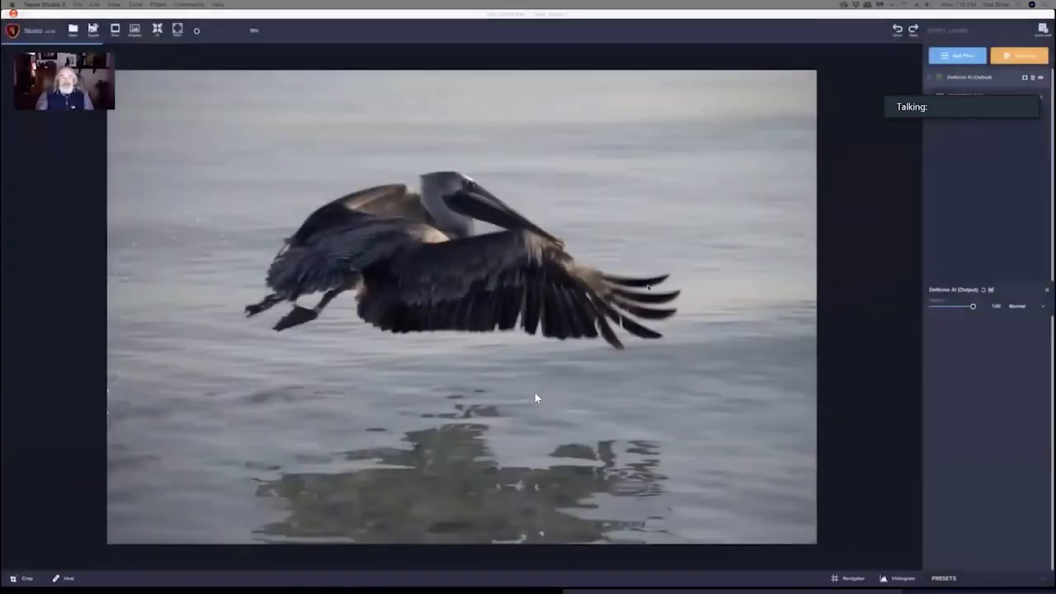
Inspect the denoised pelican up close against the original and return to a view of the whole bird
scroll(464, 197, "up", 8)
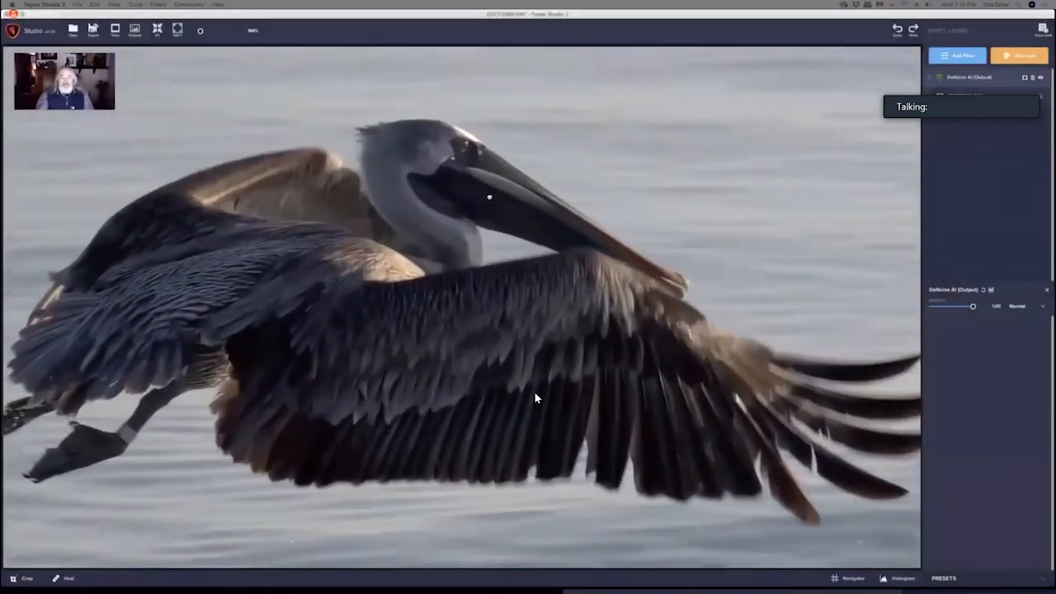
left_click(490, 197)
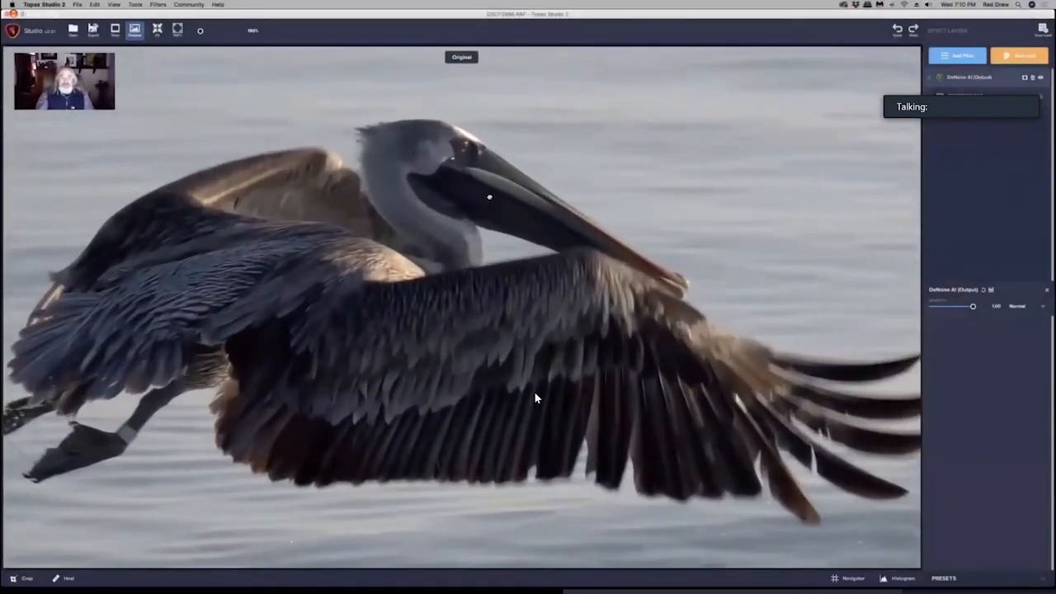
scroll(477, 203, "down", 5)
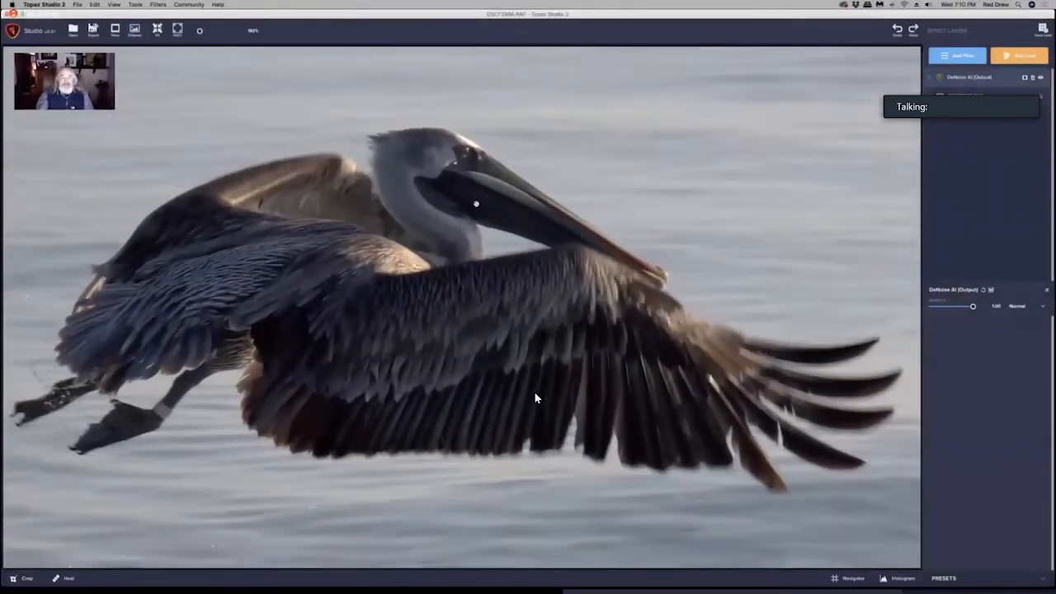
scroll(535, 399, "down", 3)
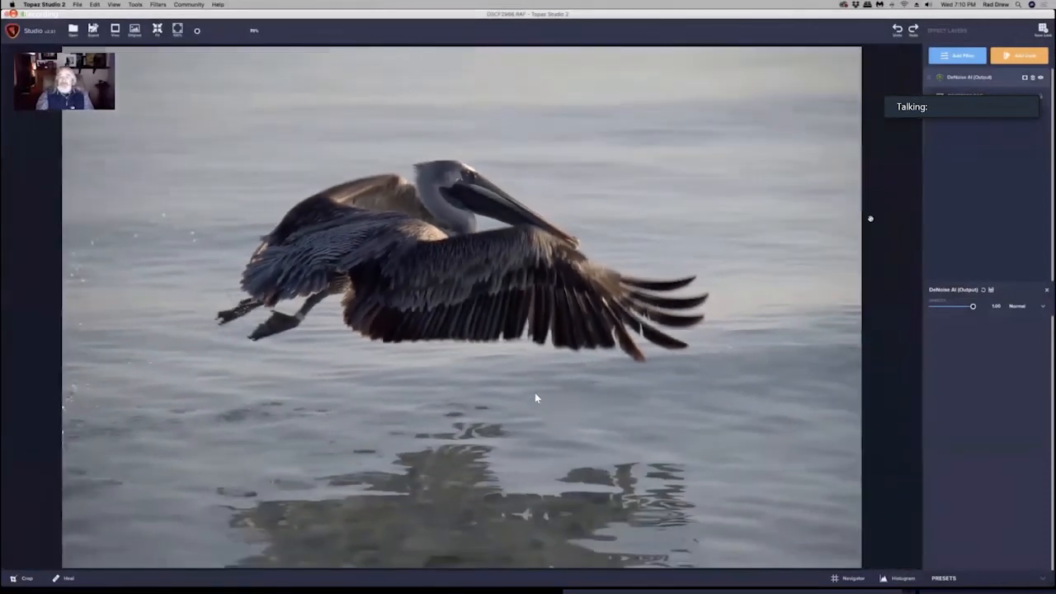
Send the denoised pelican photo to the Sharpen AI plugin and bring up the preview zoom choices
left_click(956, 55)
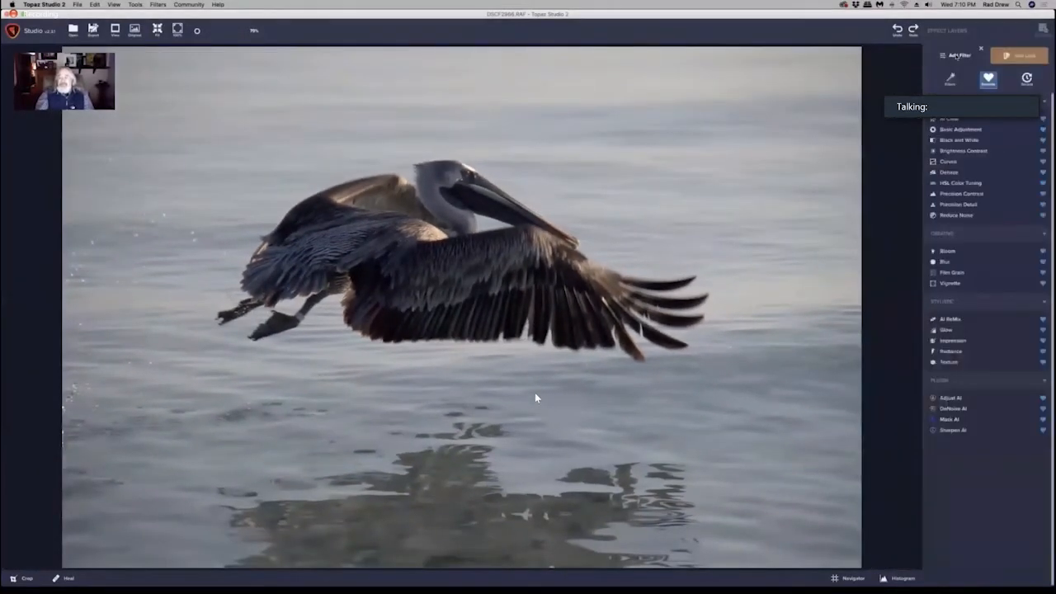
left_click(953, 430)
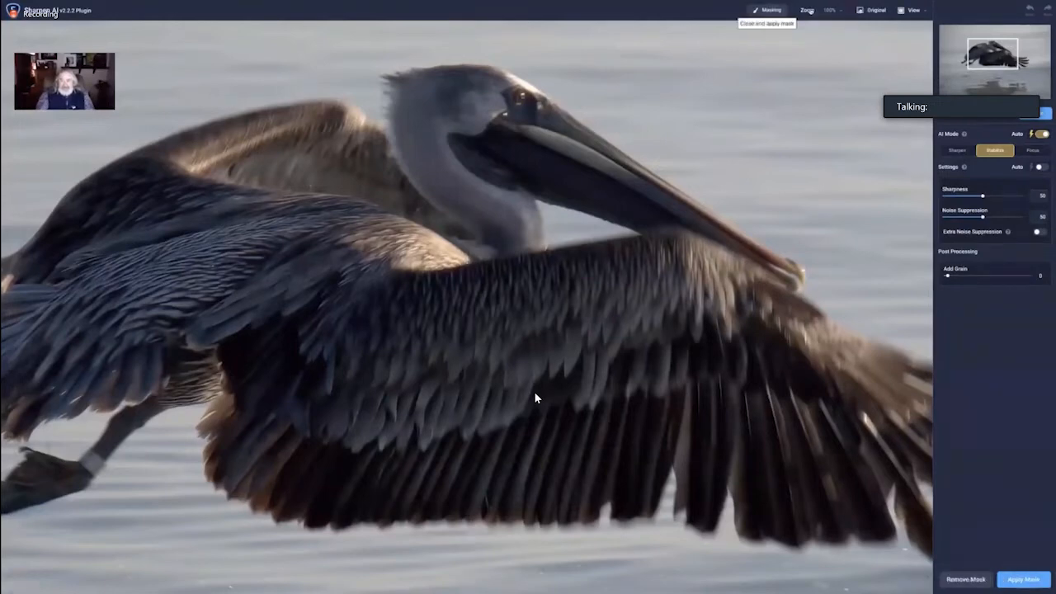
left_click(811, 11)
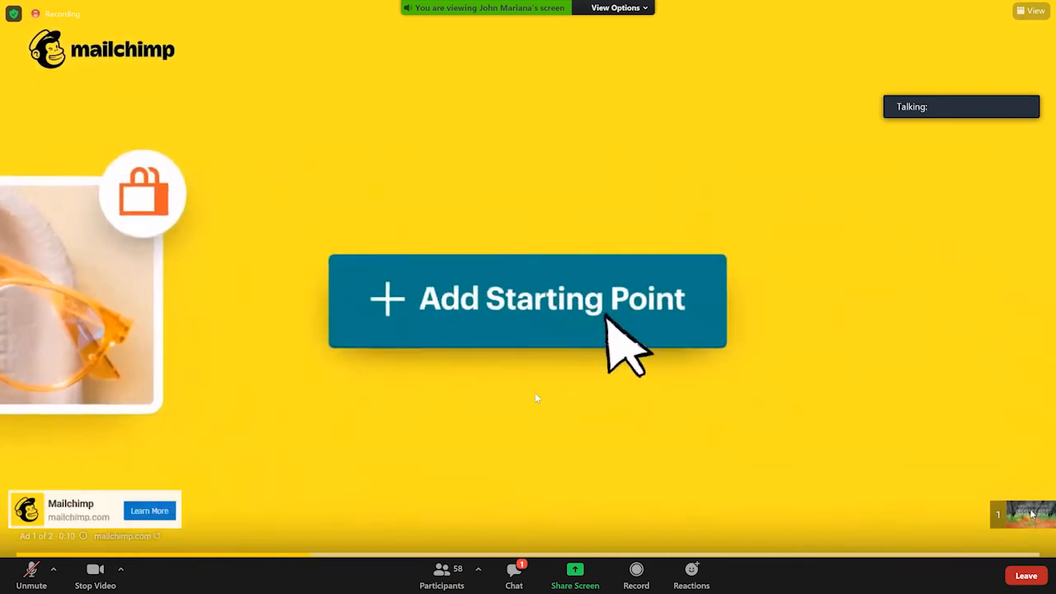
Skip the ad in the shared video, and check the messages in the meeting chat before closing it
left_click(1033, 517)
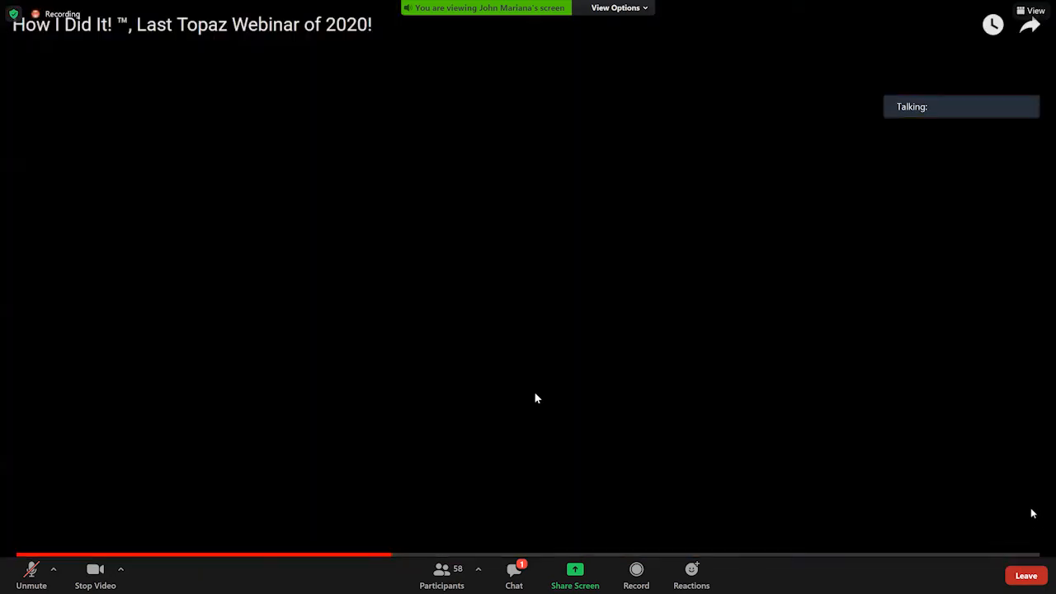
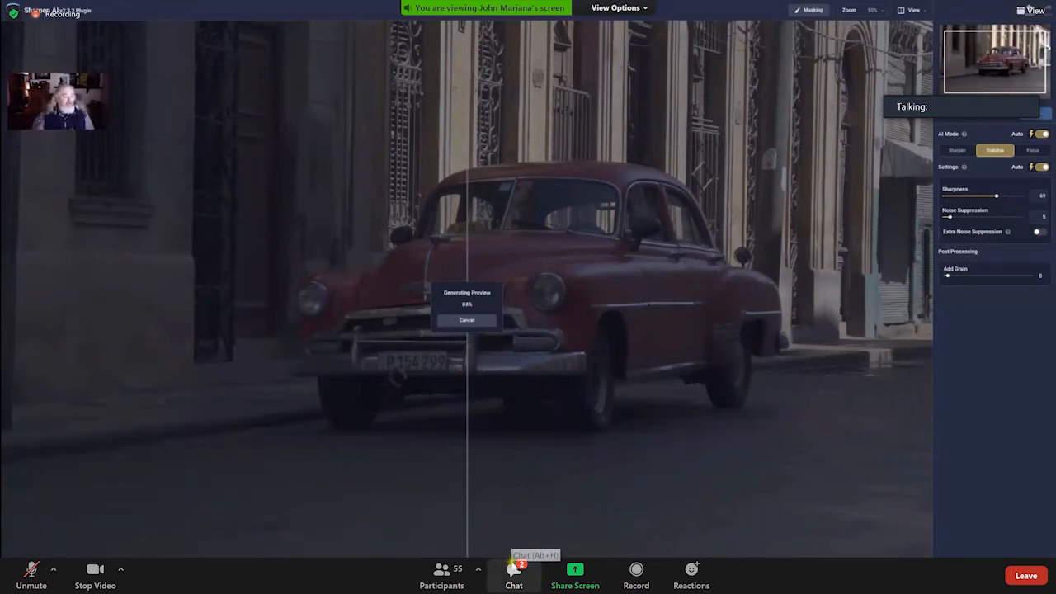
left_click(514, 569)
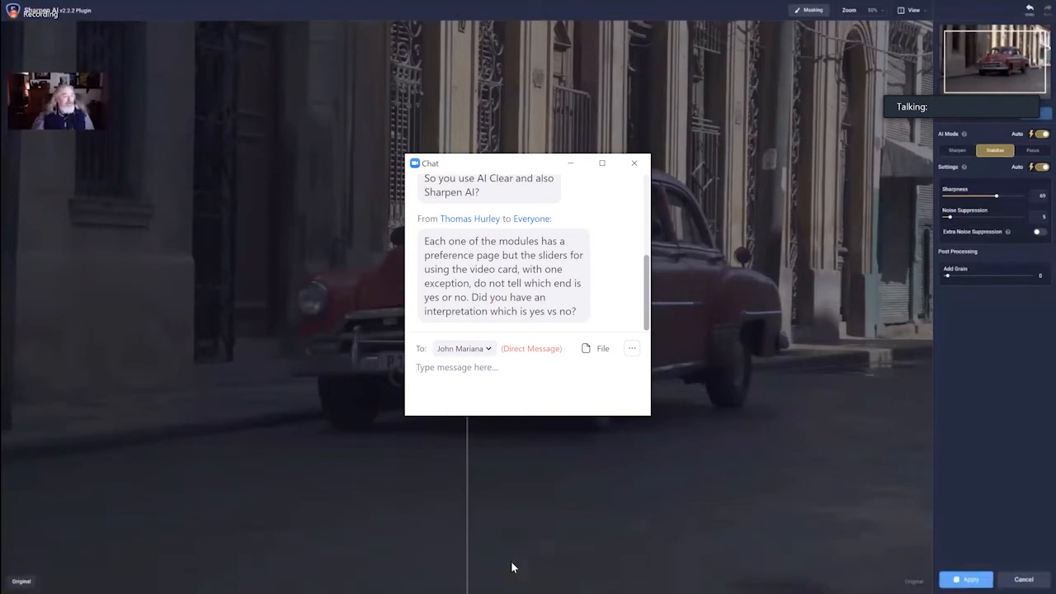
left_click(634, 163)
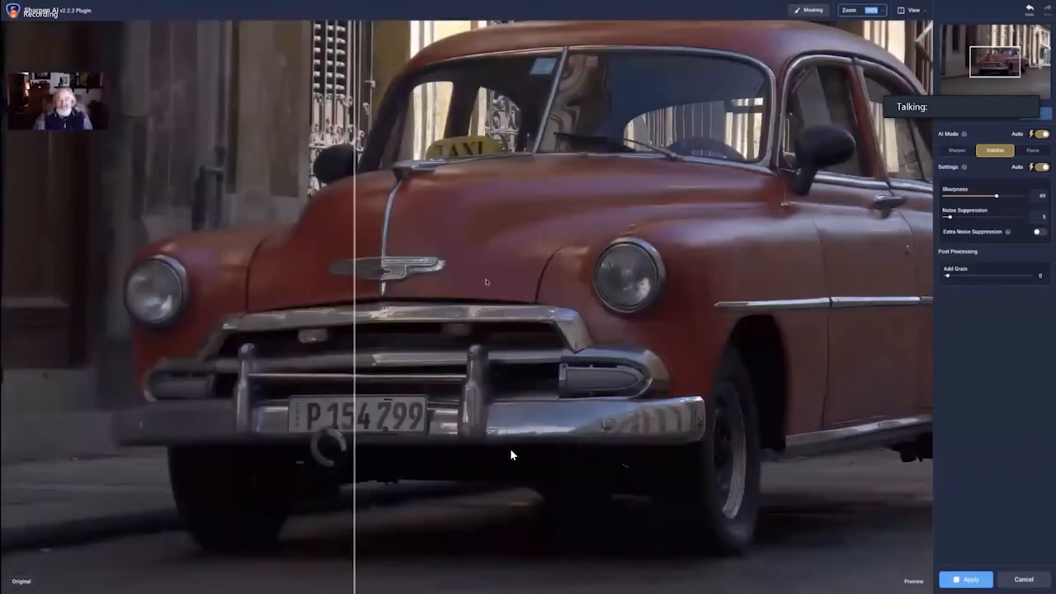
Compare the original and sharpened car by shifting the split divider to the near headlight, and apply the Stabilize sharpening
left_click_drag(354, 304, 575, 323)
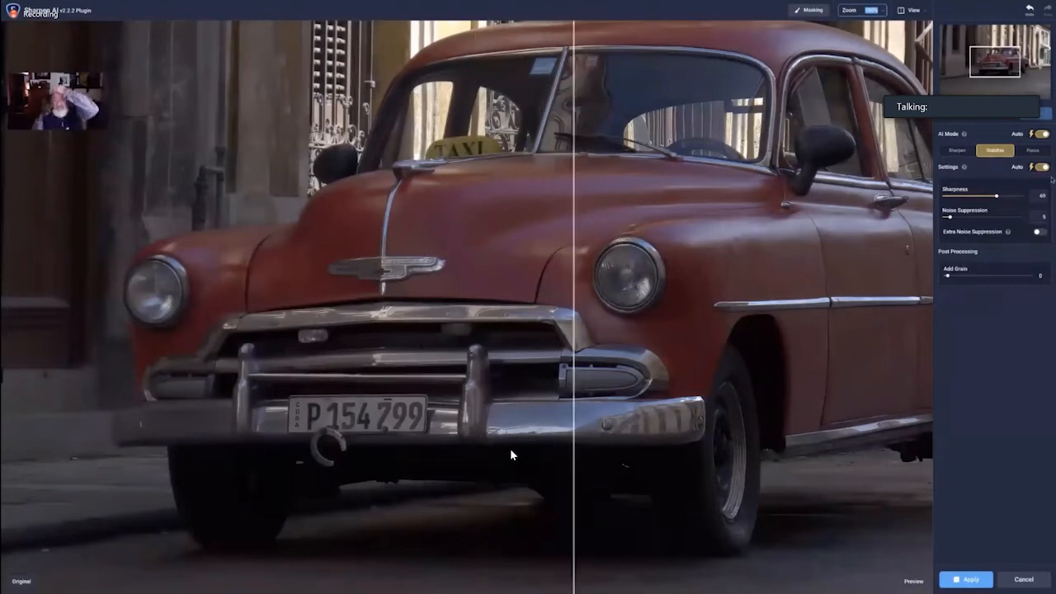
left_click(982, 580)
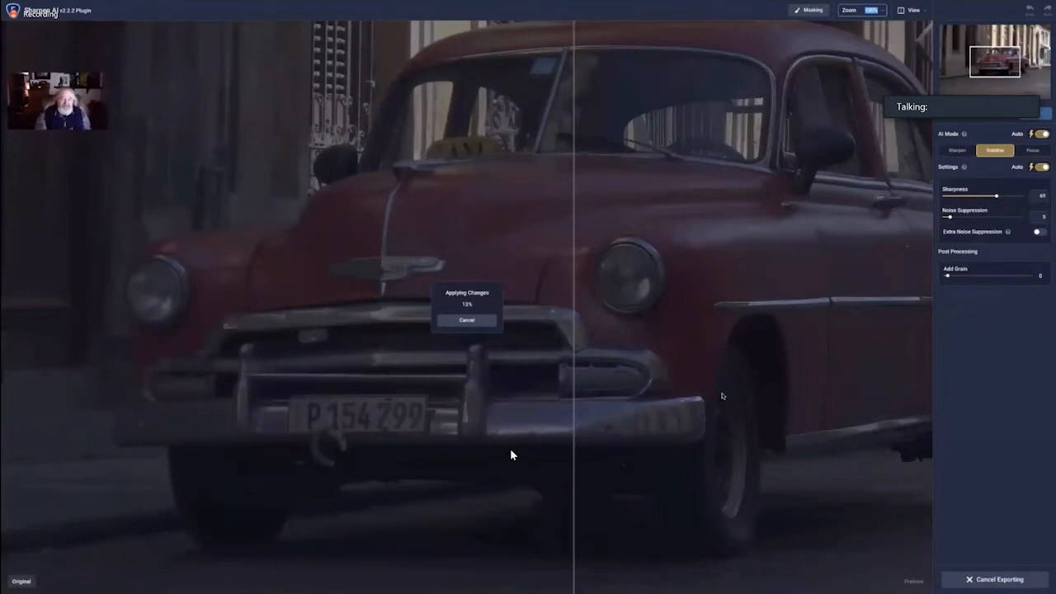
Inspect the sharpened car's headlight and grille up close against the original, and return to a view of the whole photo
mouse_move(603, 226)
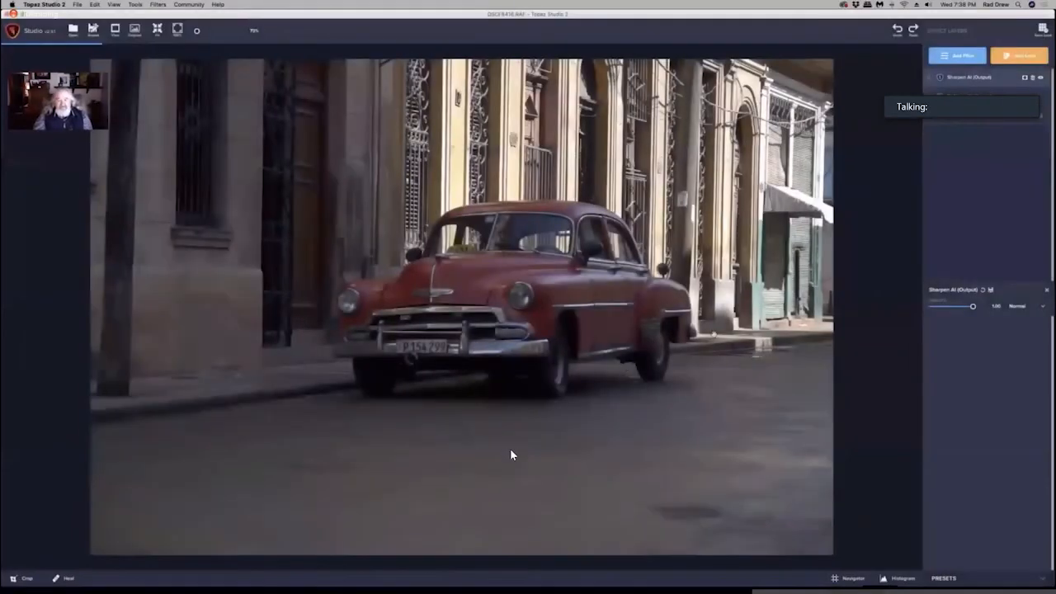
left_click(511, 455)
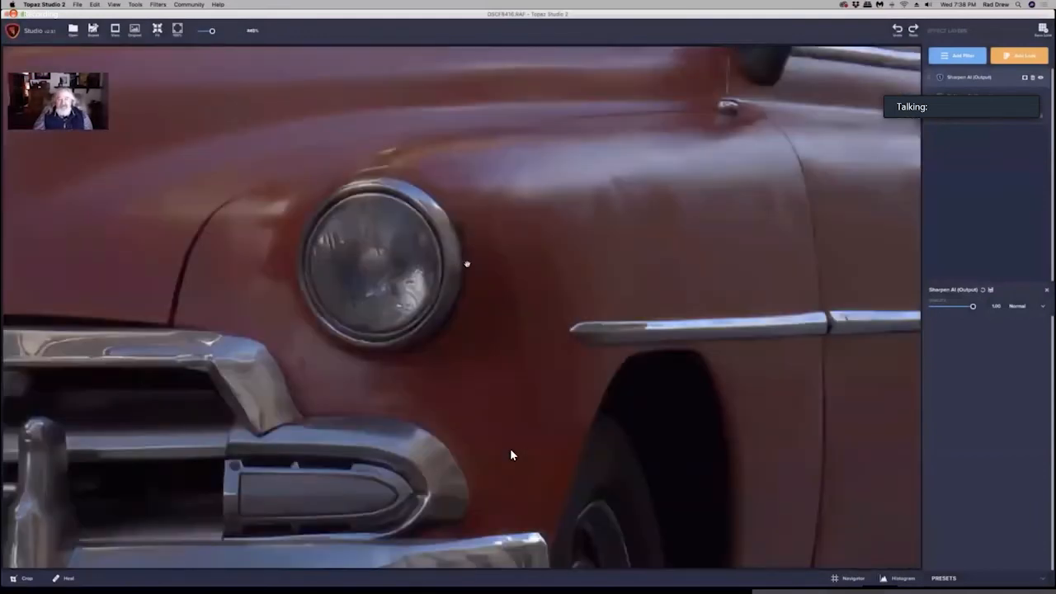
key("space")
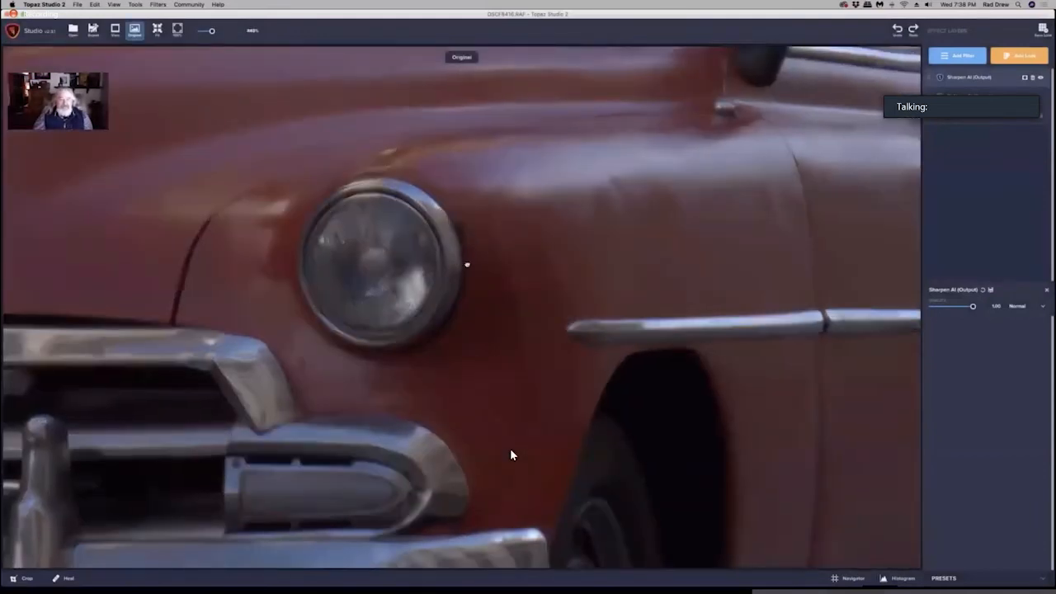
key("space")
scroll(498, 293, "down", 2)
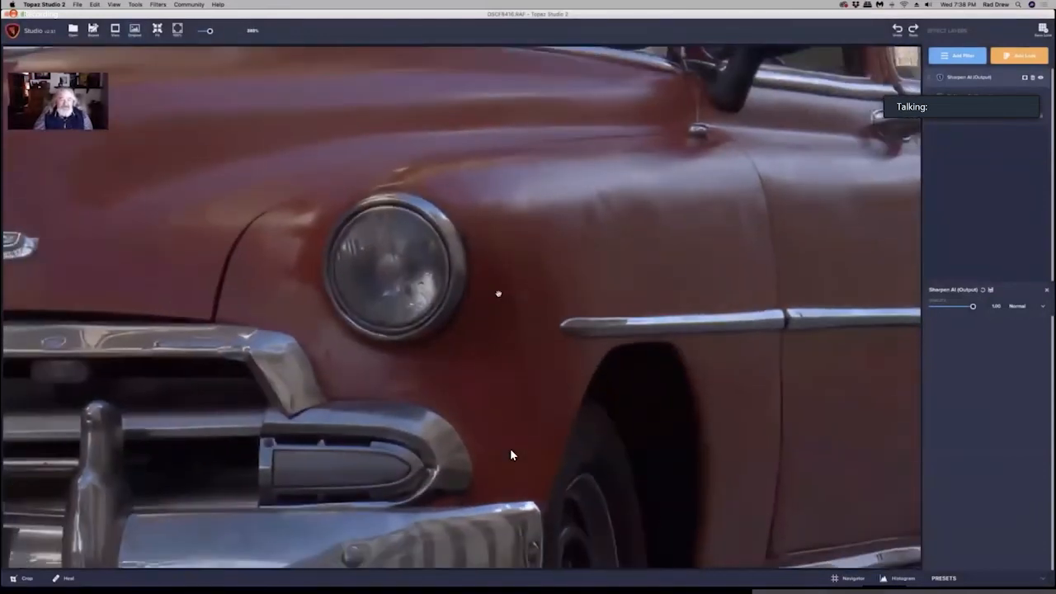
left_click(492, 283)
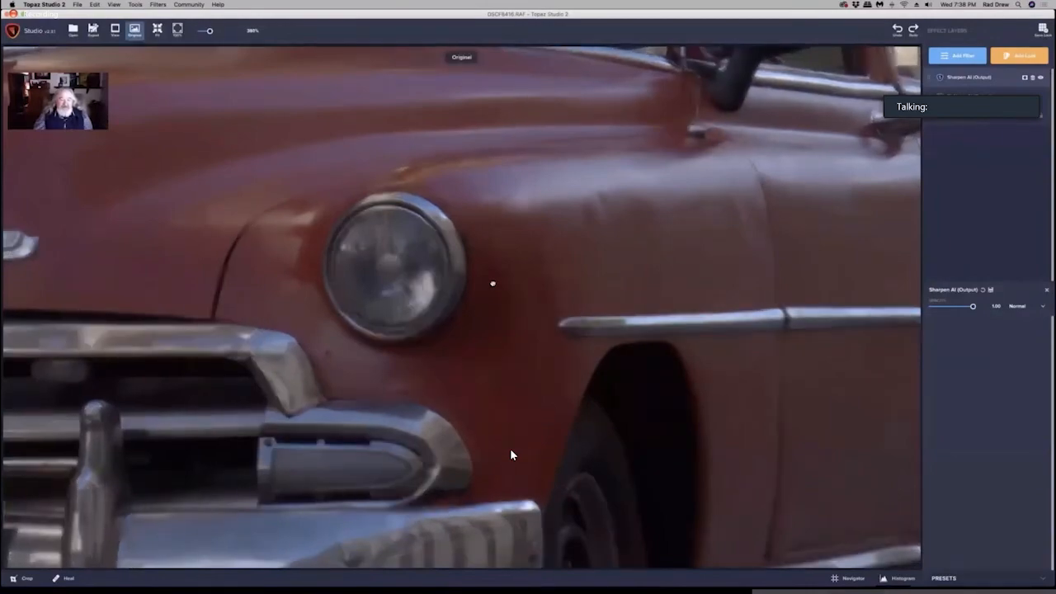
scroll(494, 289, "down", 8)
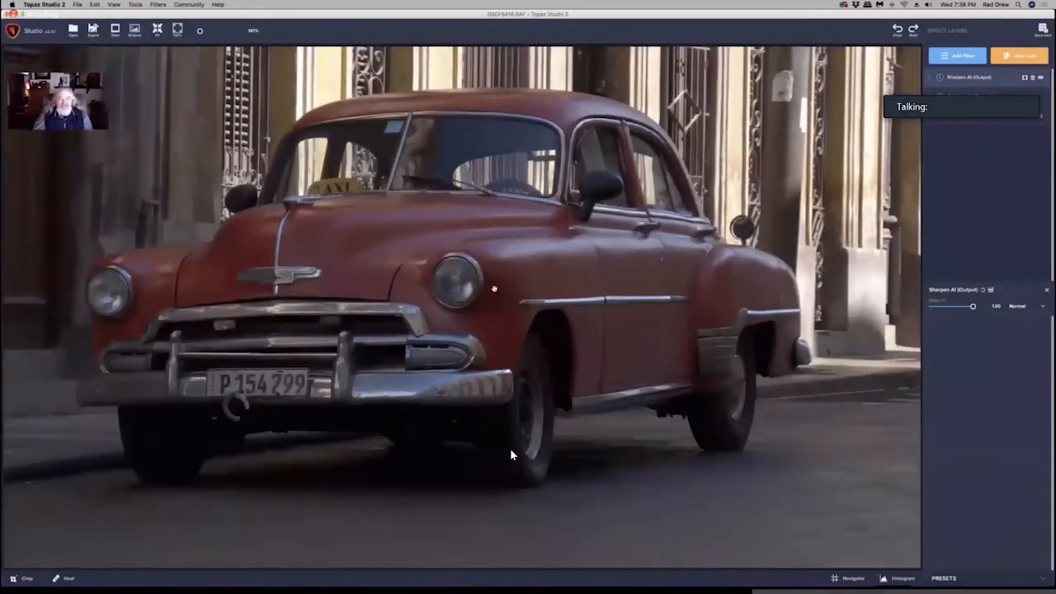
scroll(511, 455, "down", 5)
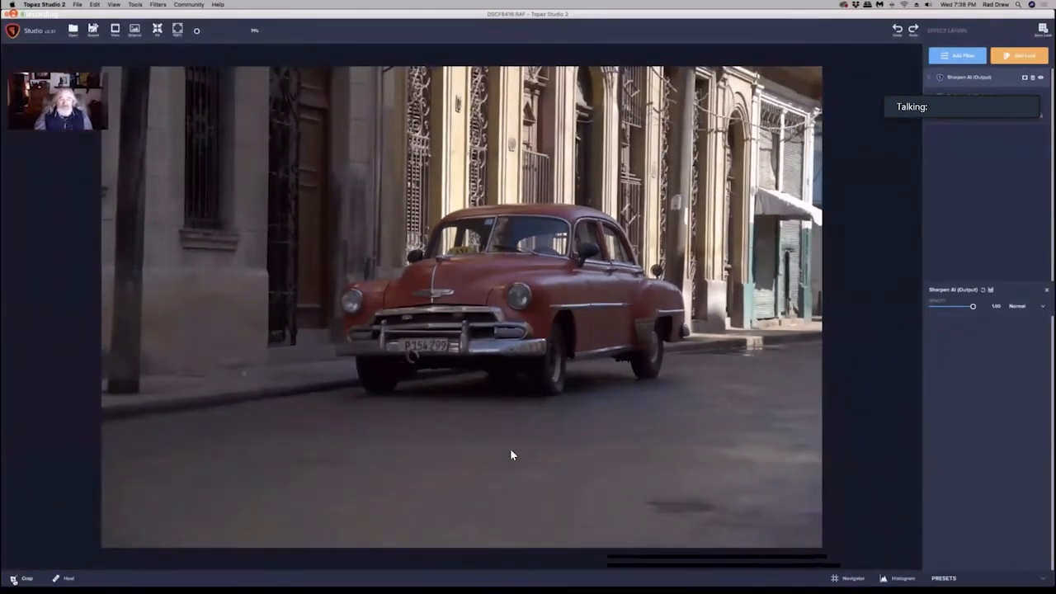
Crop the photo tighter around the car to about 4000 by 2560 pixels, trimming the street and building edges, and apply the crop
left_click(17, 578)
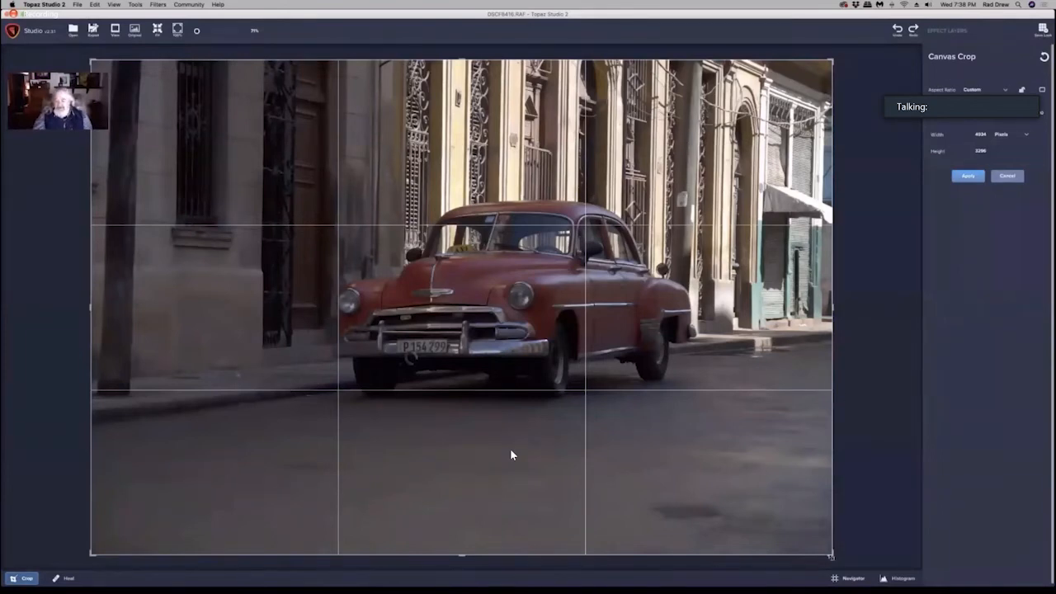
left_click_drag(831, 554, 791, 532)
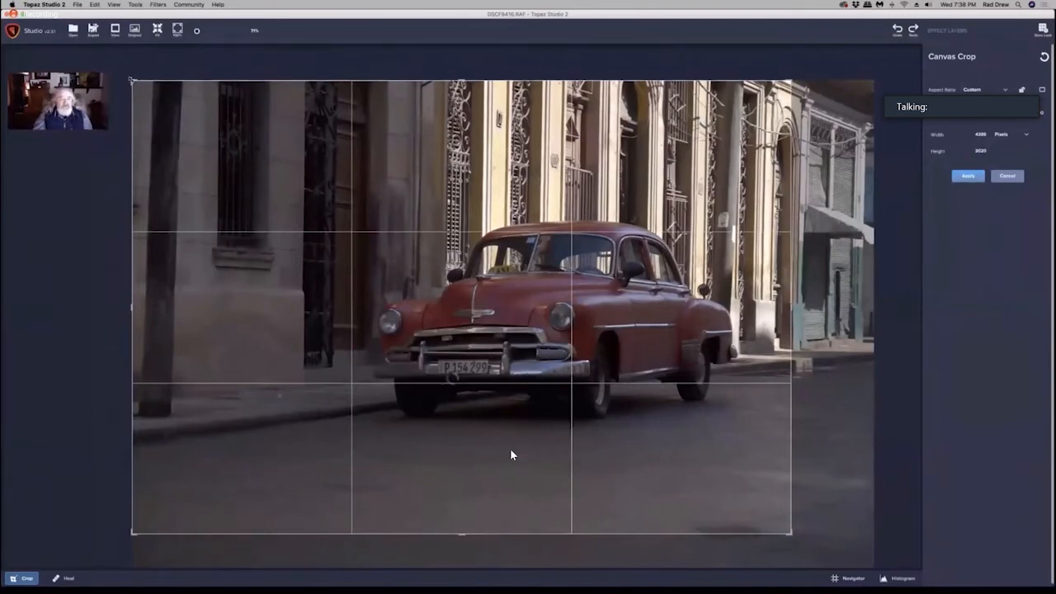
left_click_drag(132, 81, 150, 83)
left_click_drag(144, 522, 160, 500)
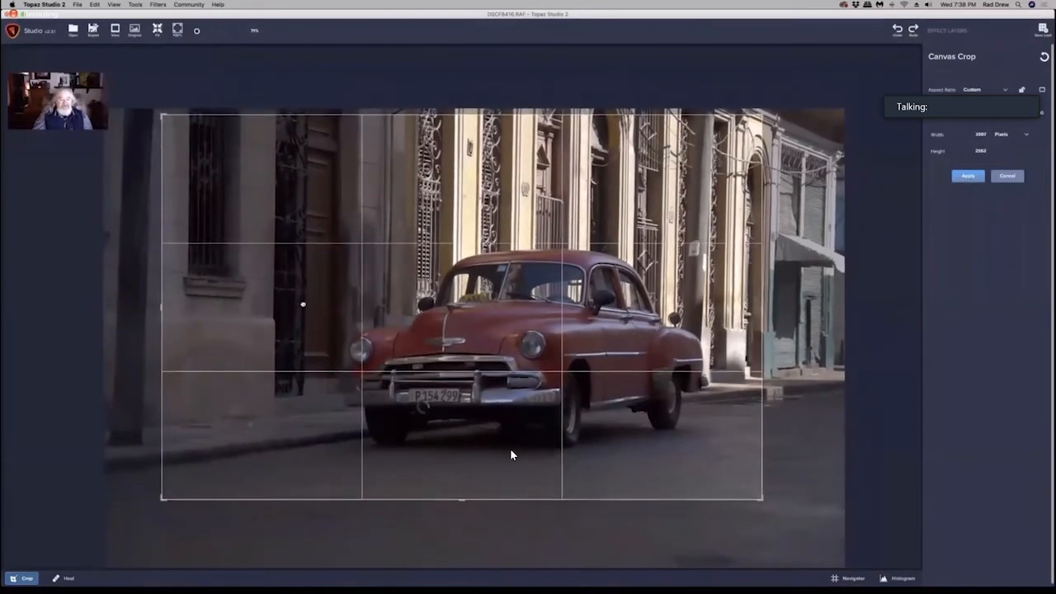
left_click_drag(303, 305, 275, 319)
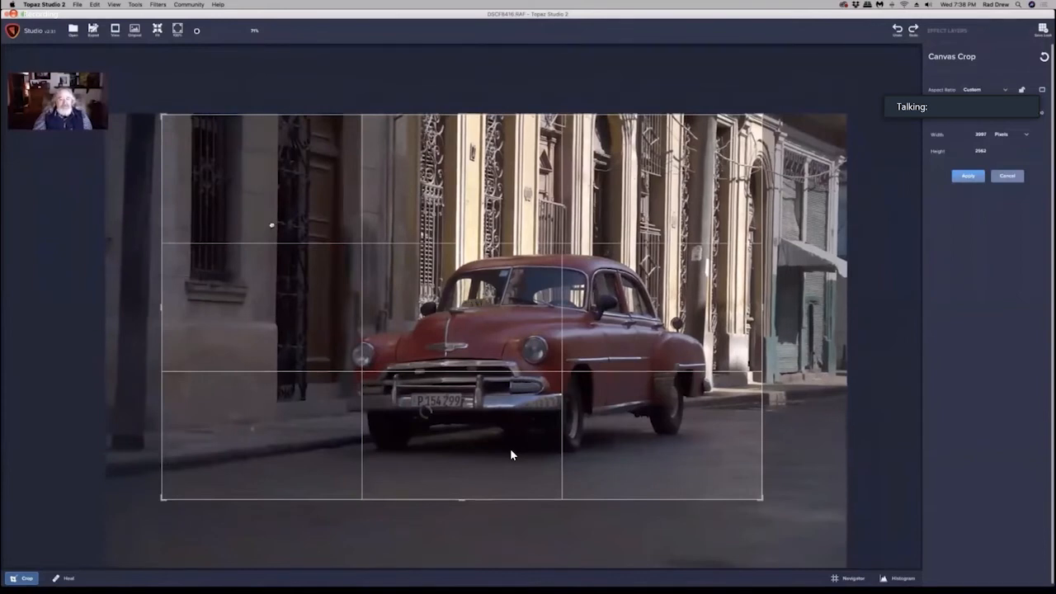
left_click(969, 176)
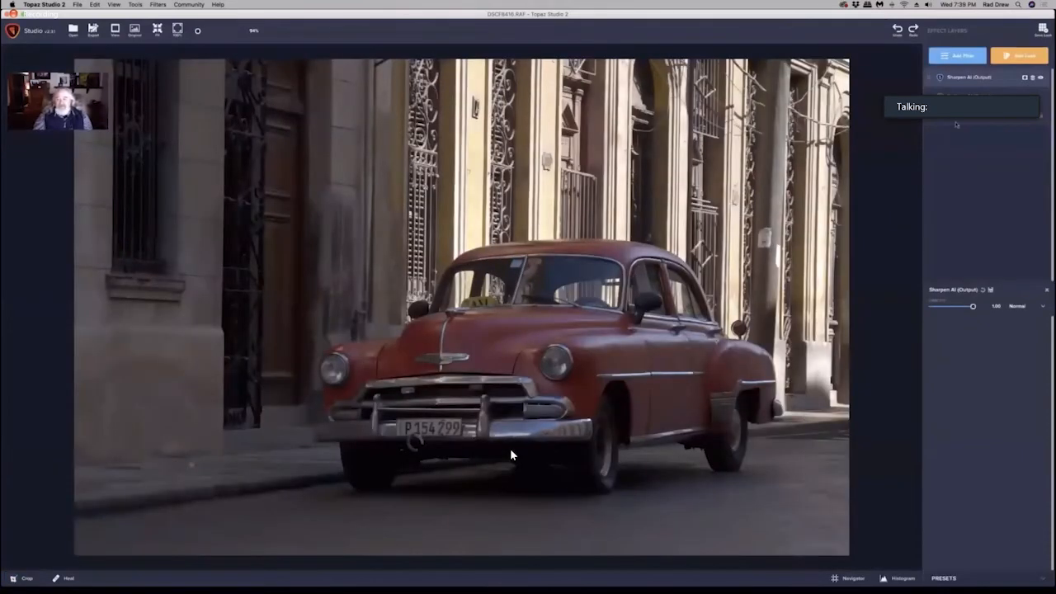
Add a Basic Adjustment filter with slightly raised exposure, clarity 0.21, shadow -0.05, black level -0.05 and white level -0.25
left_click(955, 55)
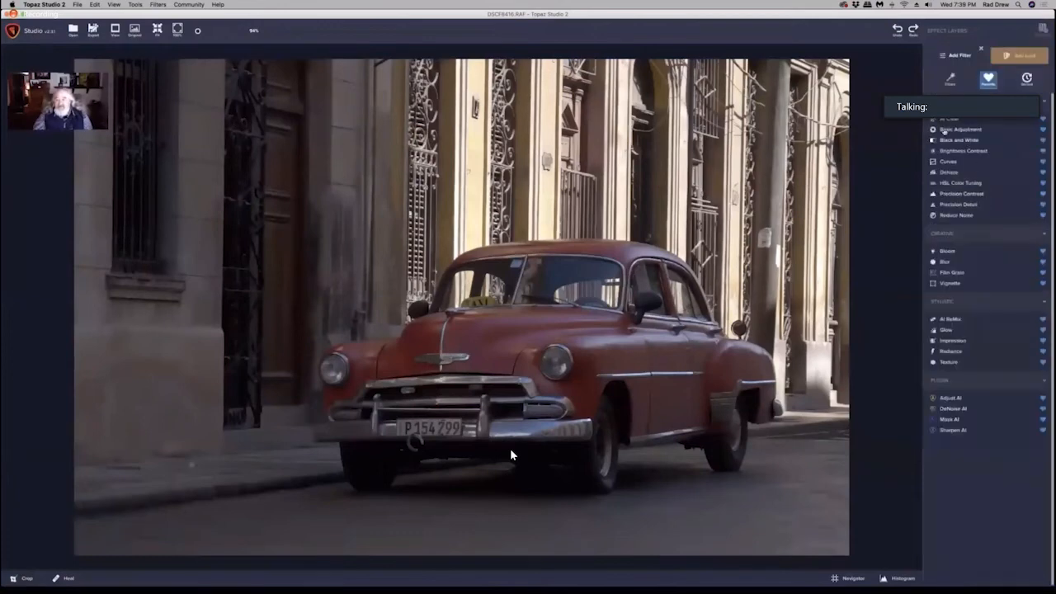
left_click(950, 131)
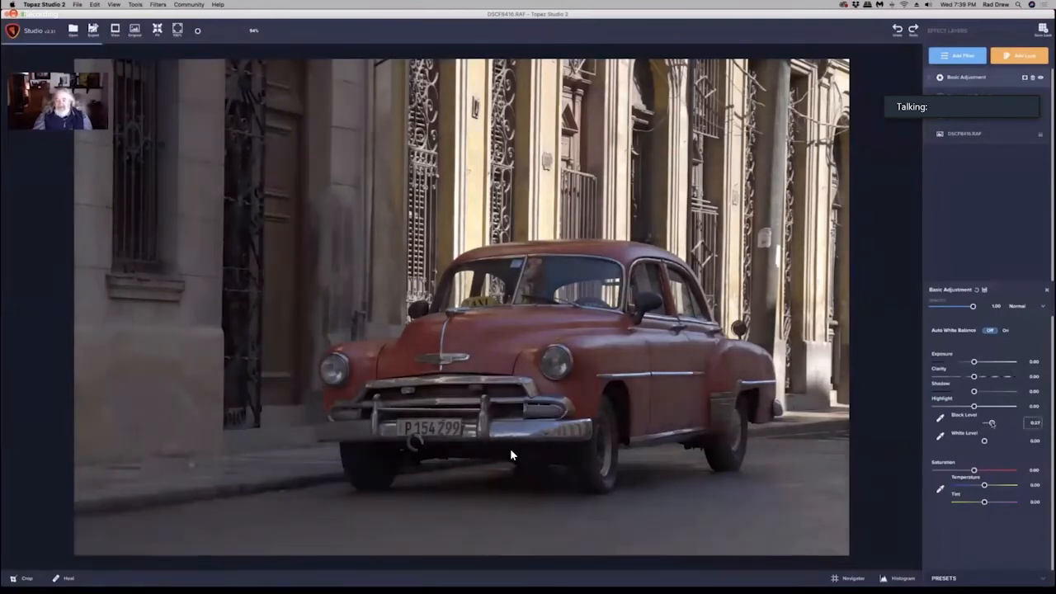
left_click_drag(986, 423, 992, 422)
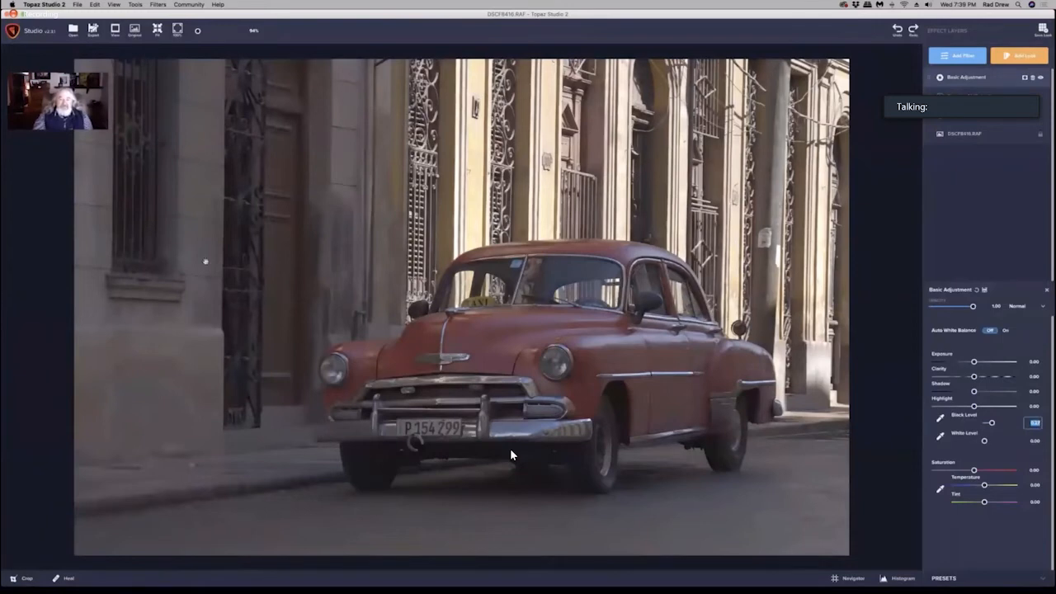
left_click_drag(993, 424, 977, 441)
left_click_drag(975, 391, 981, 362)
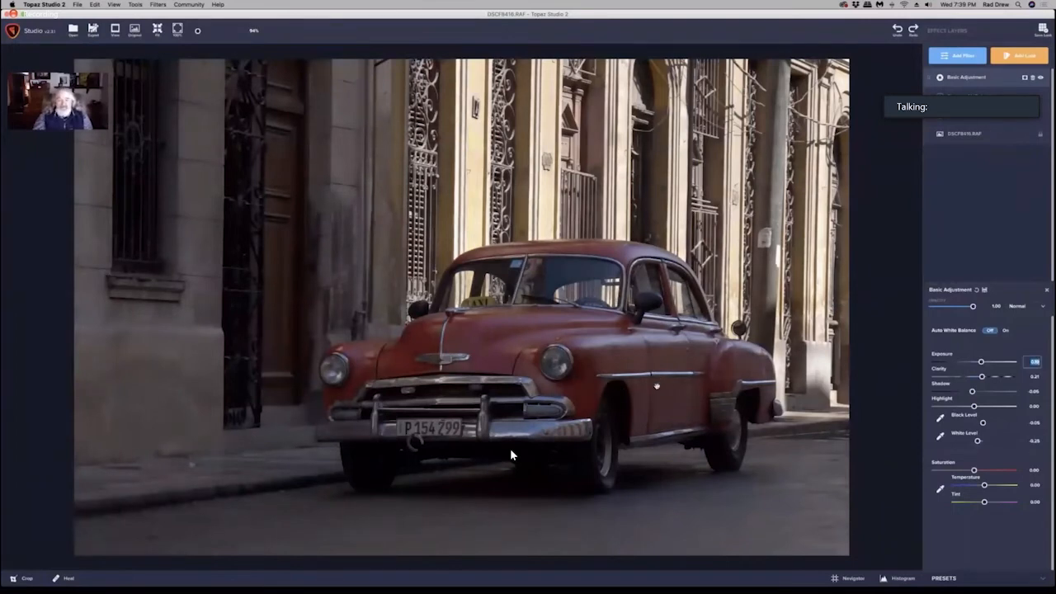
Compare the car up close with the Basic Adjustment layer hidden and shown, and return to the whole photo
scroll(663, 377, "up", 2)
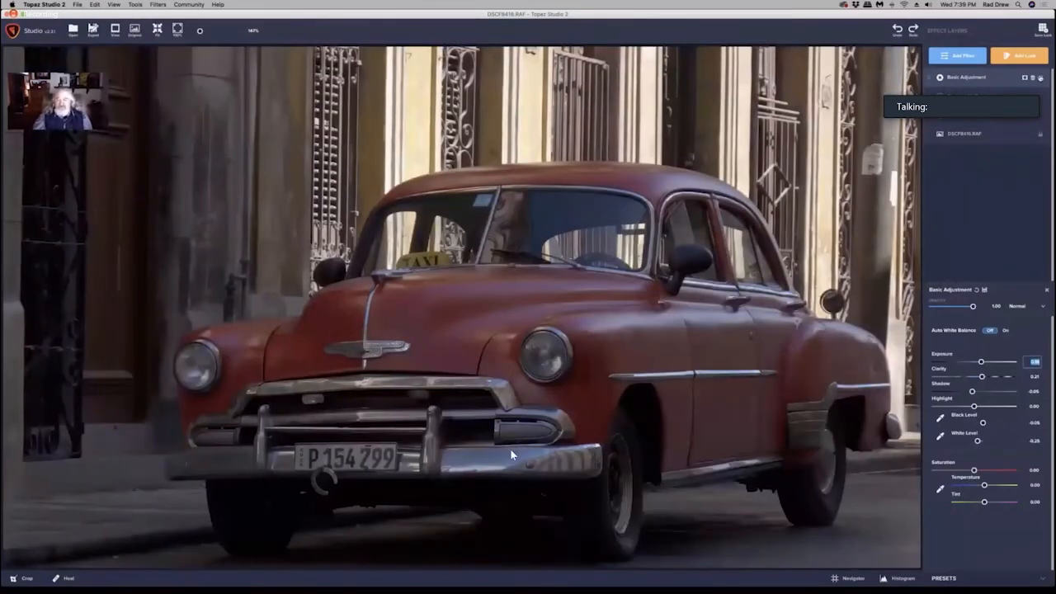
left_click(512, 455)
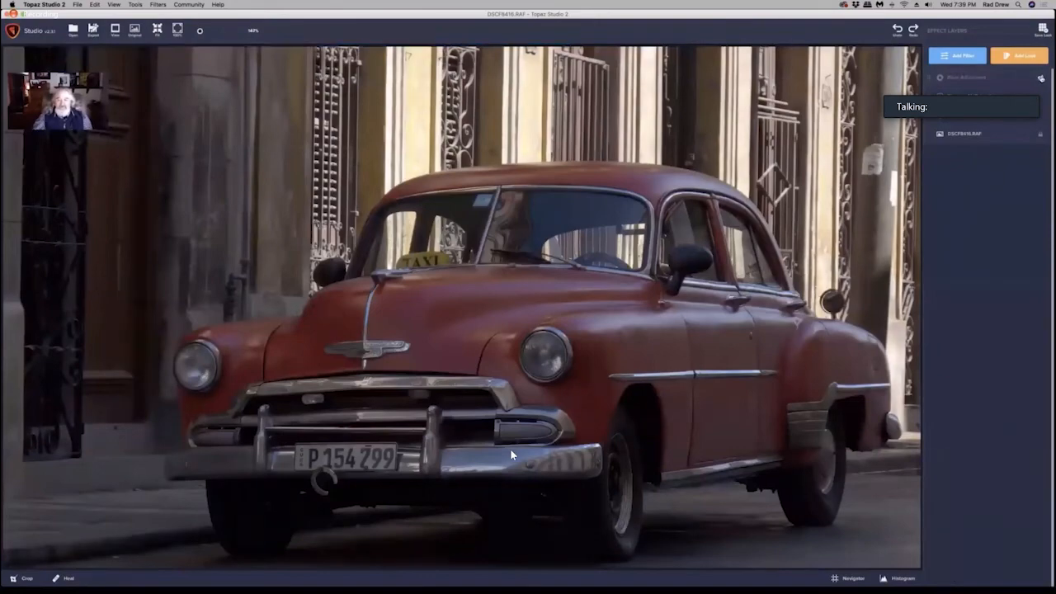
left_click(1041, 78)
scroll(512, 455, "down", 5)
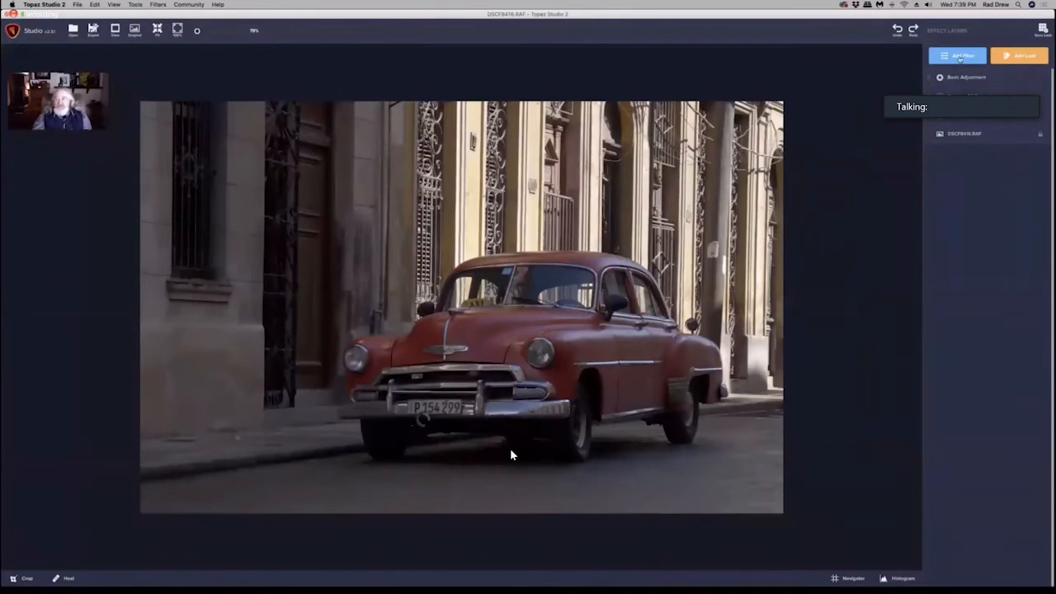
Add a Precision Detail filter with the Shadow Detail preset, and compare the photo with the layer hidden and shown
left_click(960, 56)
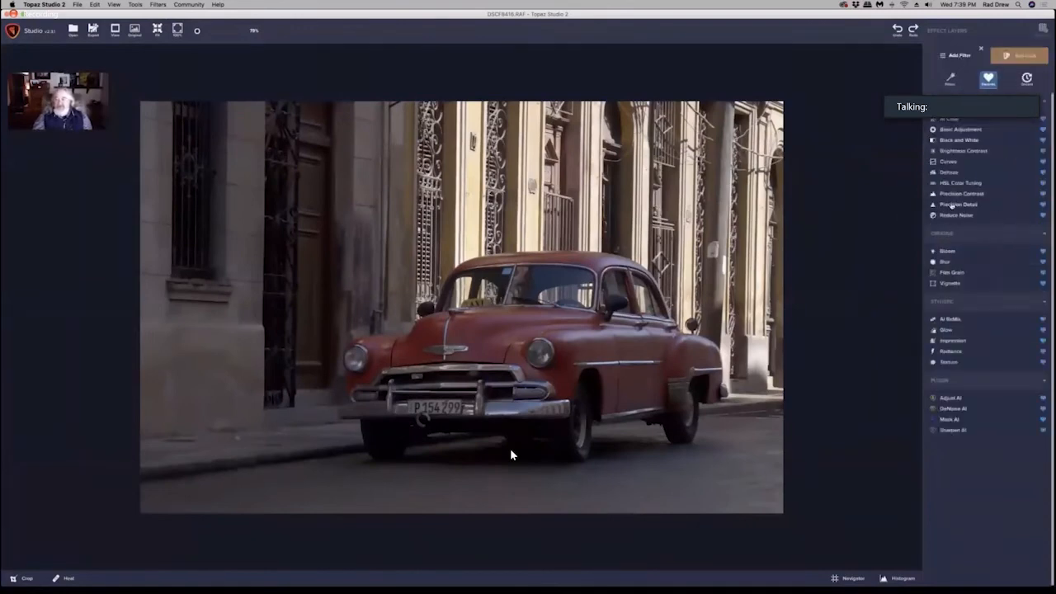
left_click(950, 205)
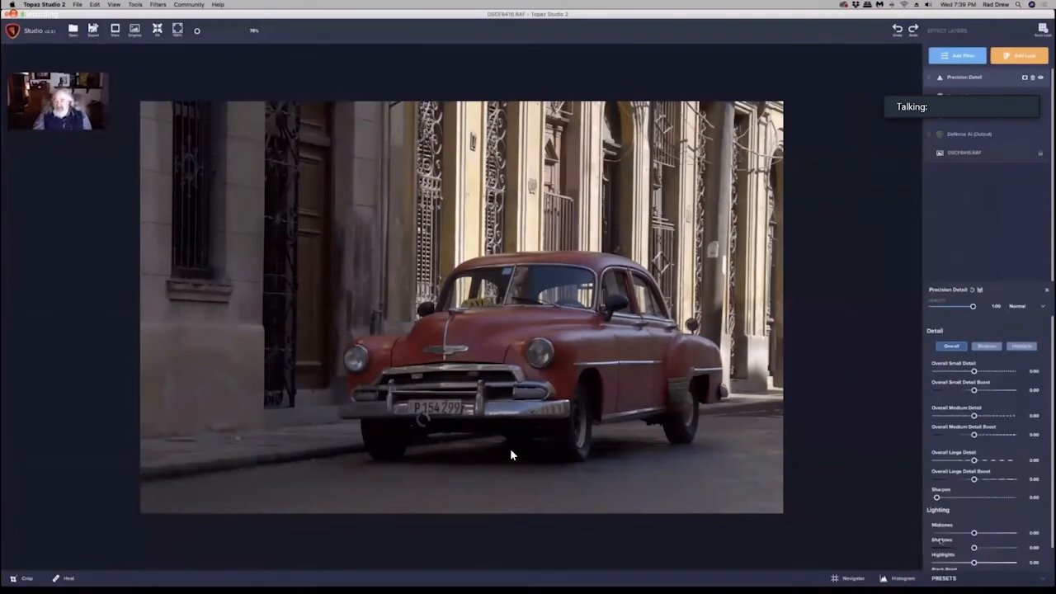
left_click(944, 579)
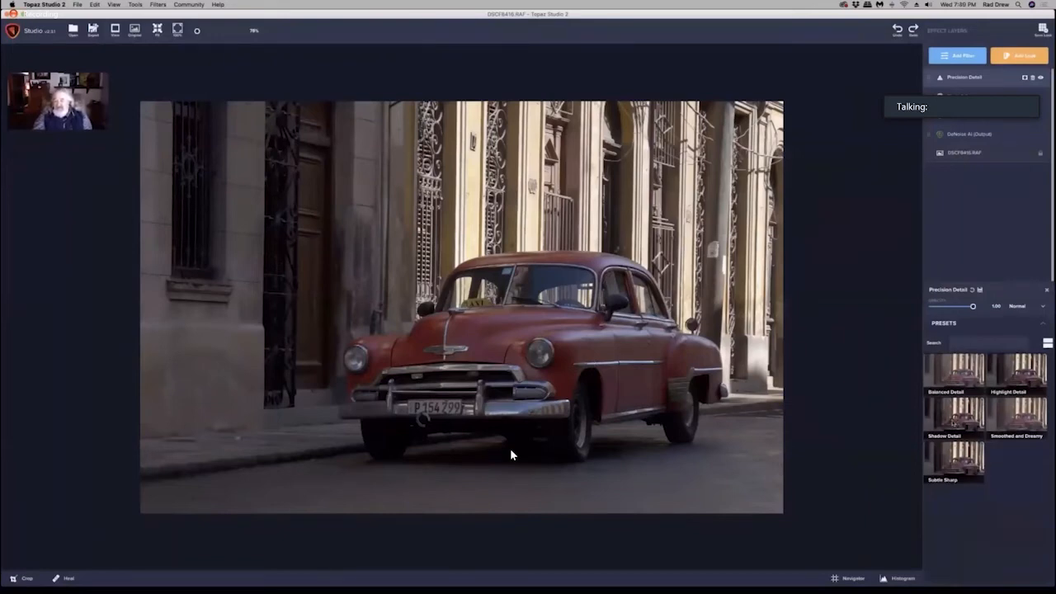
mouse_move(953, 423)
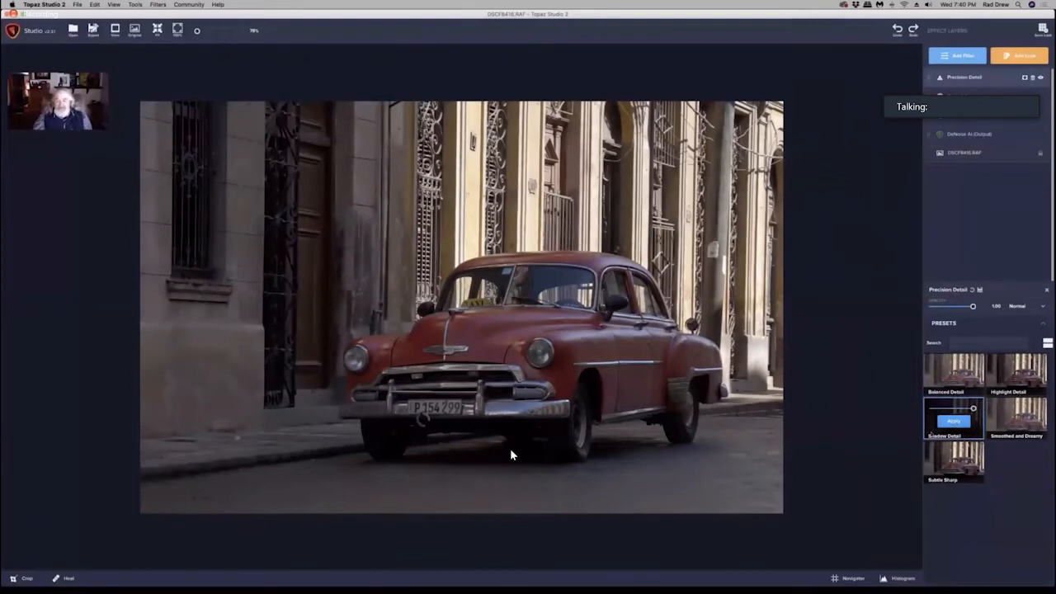
left_click(954, 422)
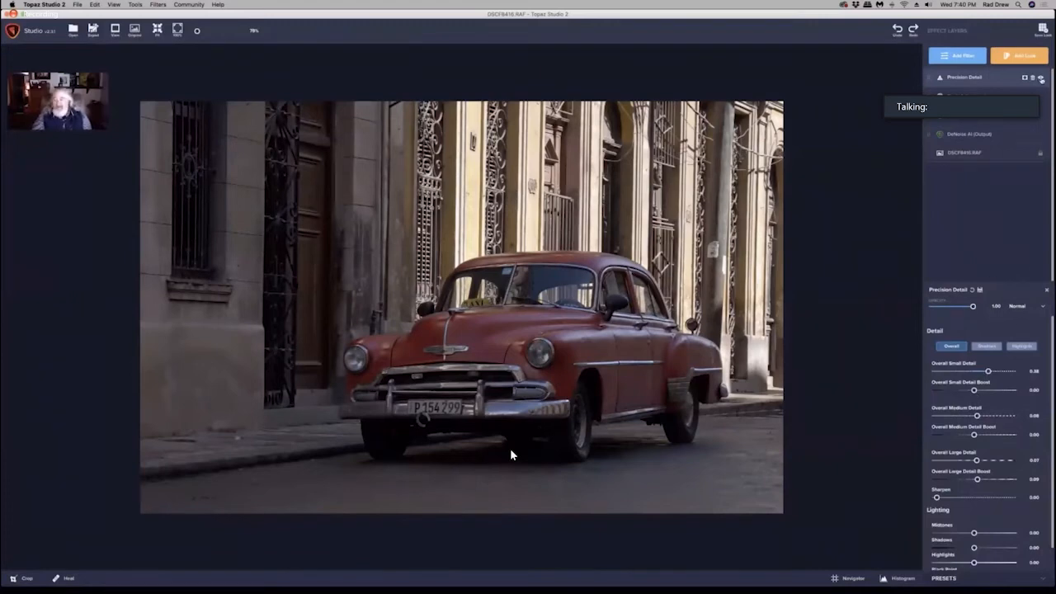
left_click(1041, 77)
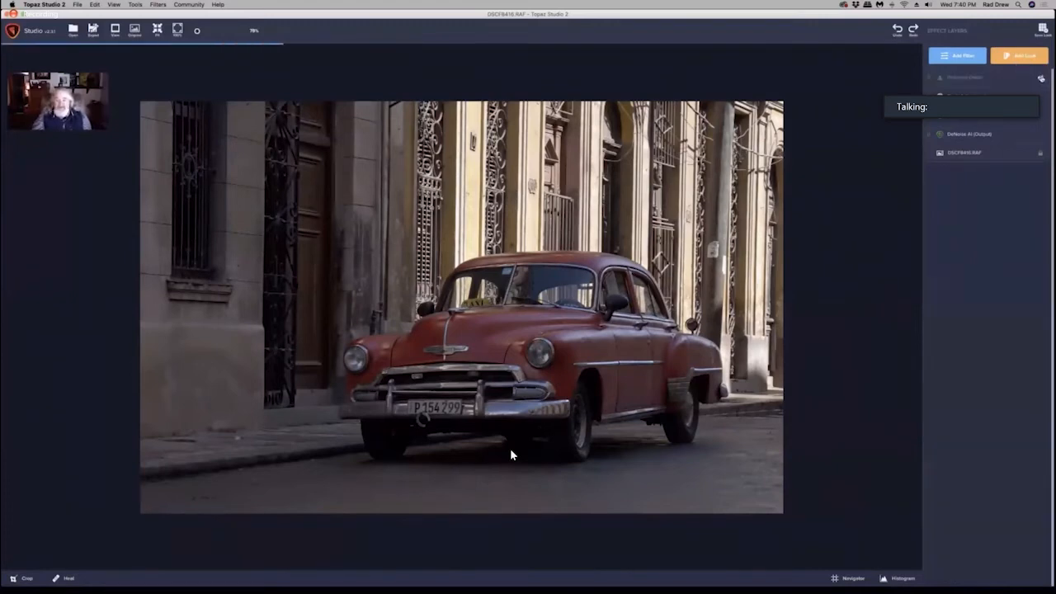
left_click(1041, 77)
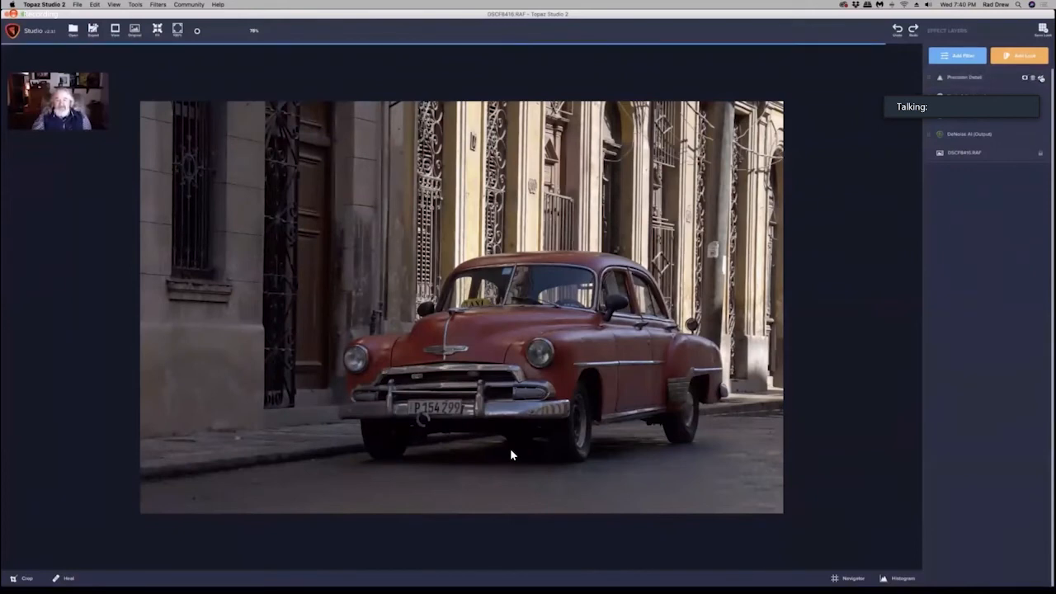
Add a Precision Contrast filter above the Precision Detail layer
scroll(512, 454, "up", 3)
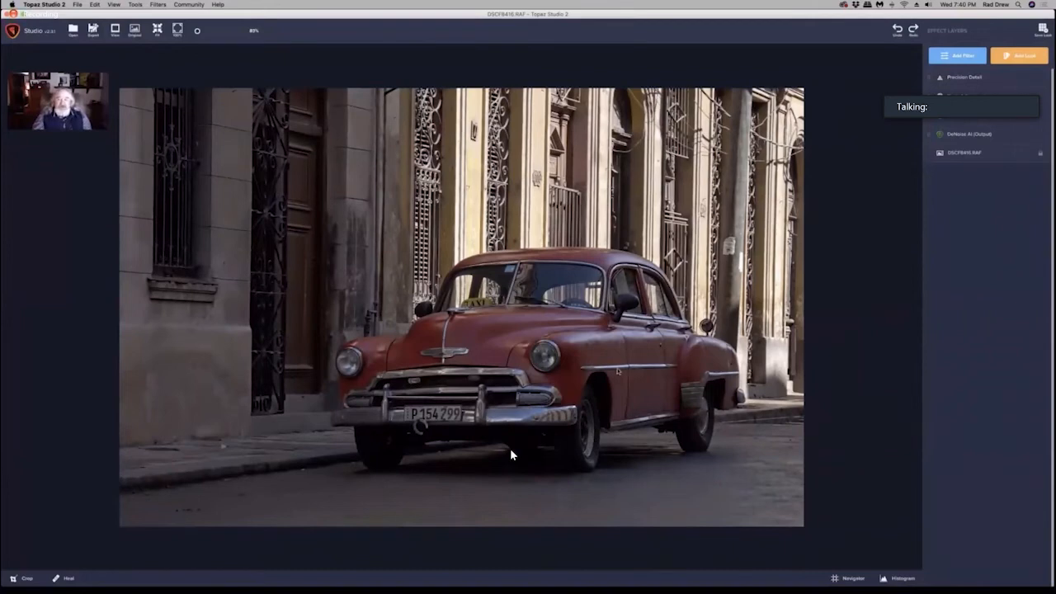
scroll(562, 366, "down", 3)
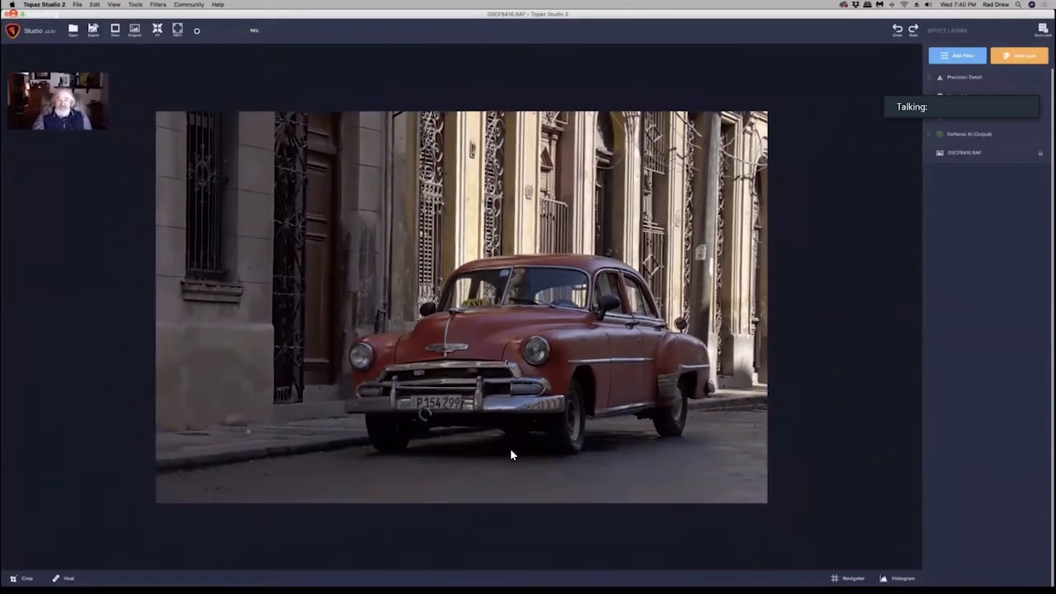
scroll(511, 455, "up", 3)
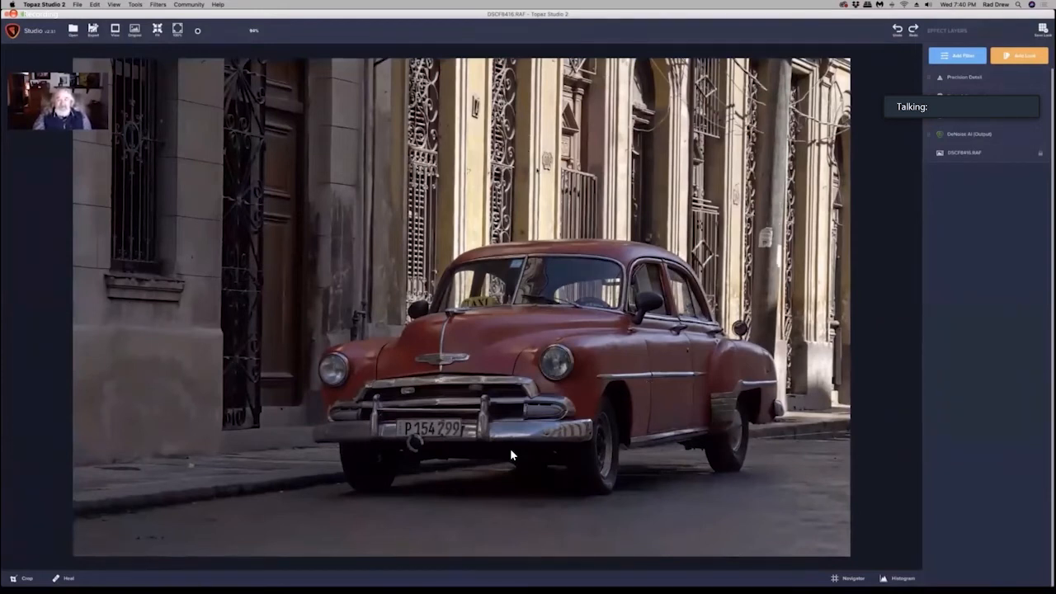
left_click(954, 56)
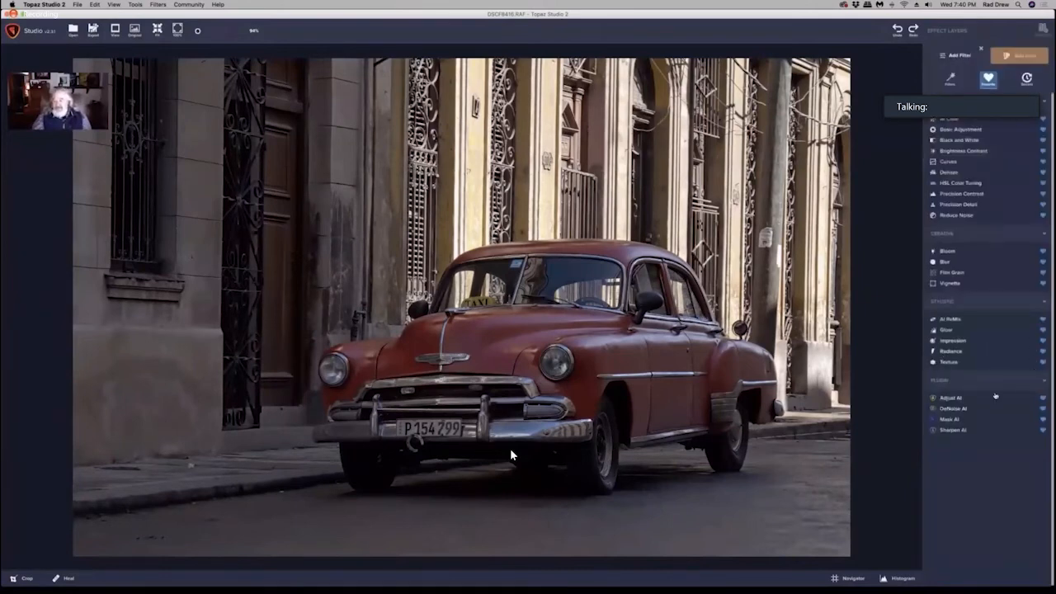
left_click(951, 194)
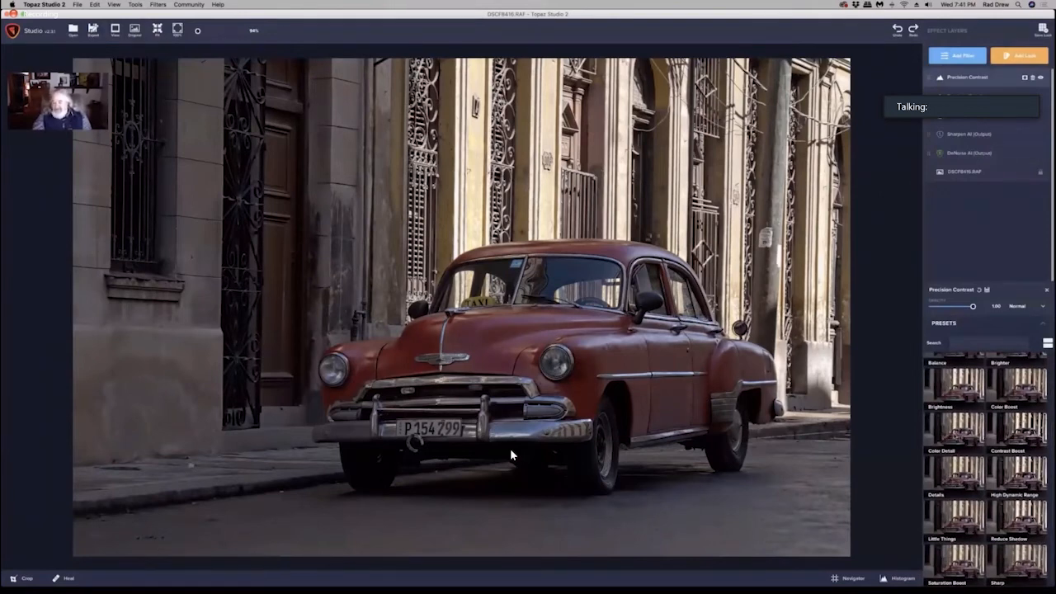
Preview the Color Detail, Brightness and Little Things presets of Precision Contrast, raising Little Things to 1.00 opacity
left_click(954, 437)
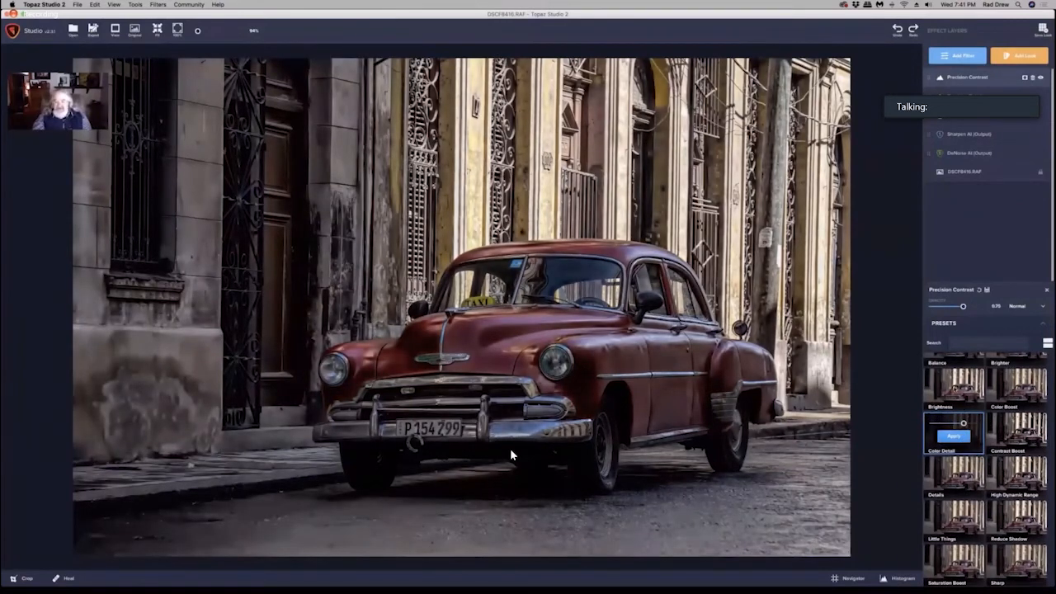
left_click(956, 388)
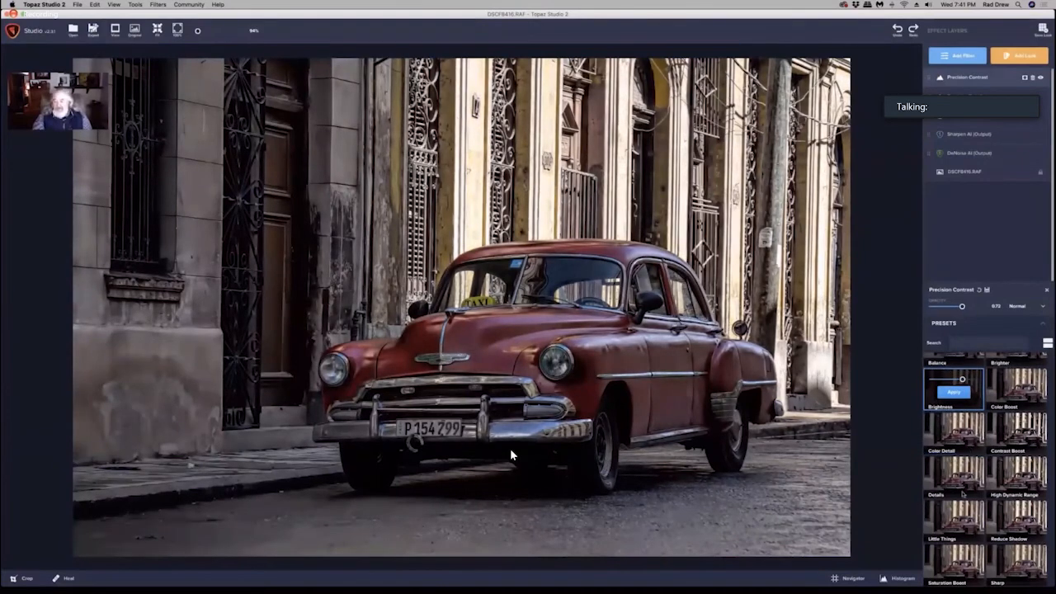
left_click(962, 528)
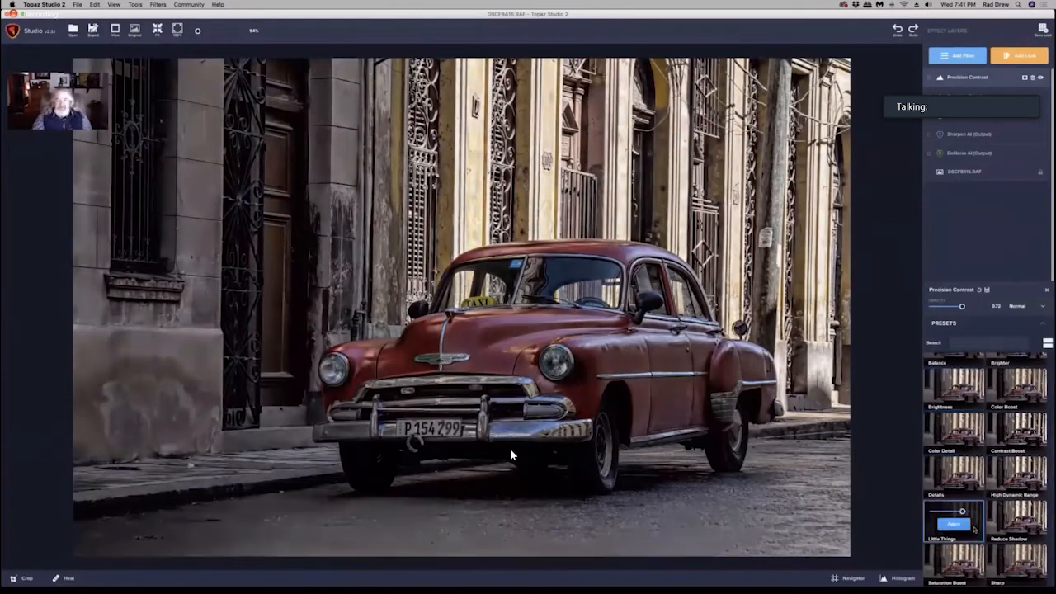
left_click_drag(964, 512, 975, 512)
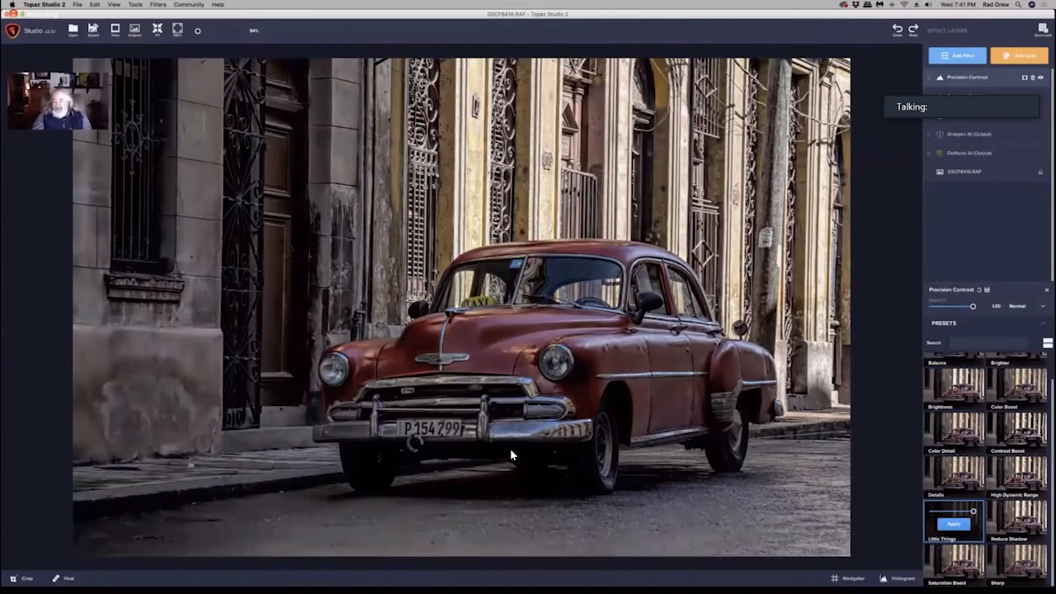
Preview the High Dynamic Range preset at 0.40 strength on the whole photo and apply it to the Precision Contrast layer
left_click(1016, 479)
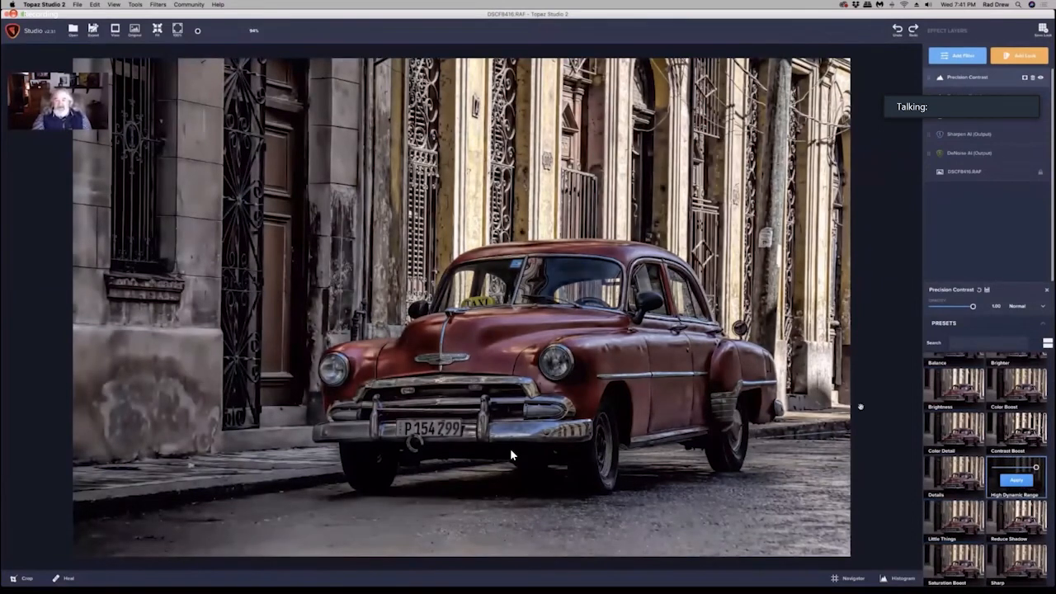
left_click_drag(1037, 468, 1013, 468)
scroll(583, 388, "down", 4)
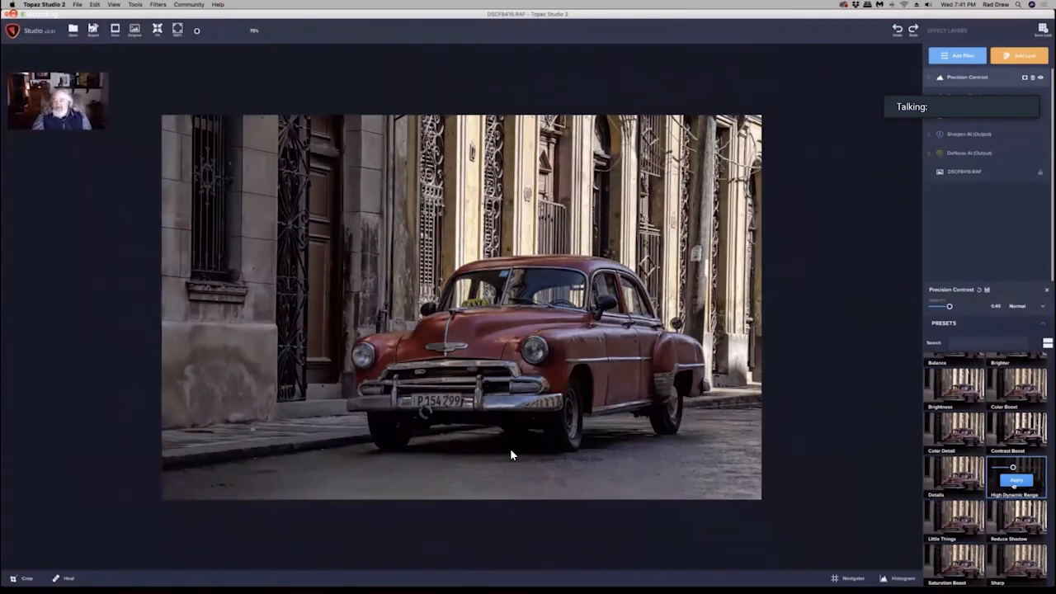
left_click(1018, 480)
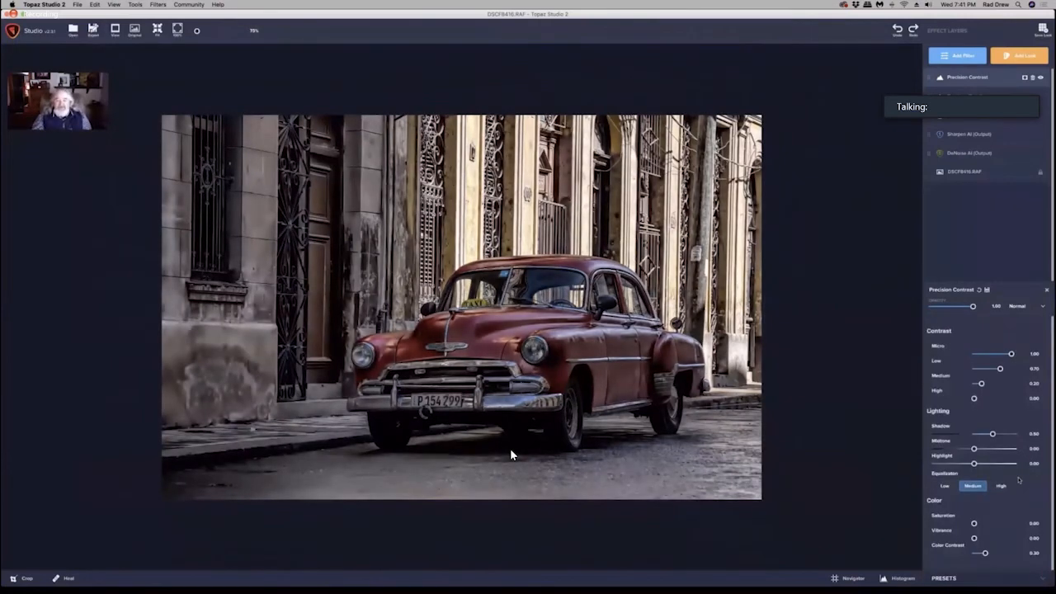
Add an HSL Color Tuning filter and raise the yellow saturation to about 0.61 and the yellow lightness to about 0.49
left_click(957, 55)
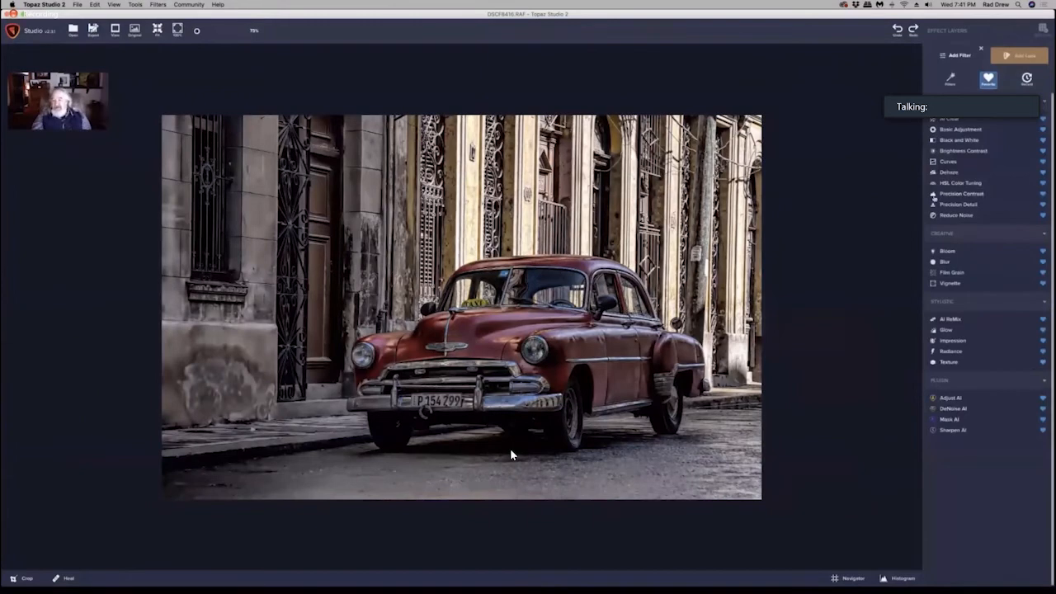
left_click(961, 184)
scroll(463, 307, "up", 1)
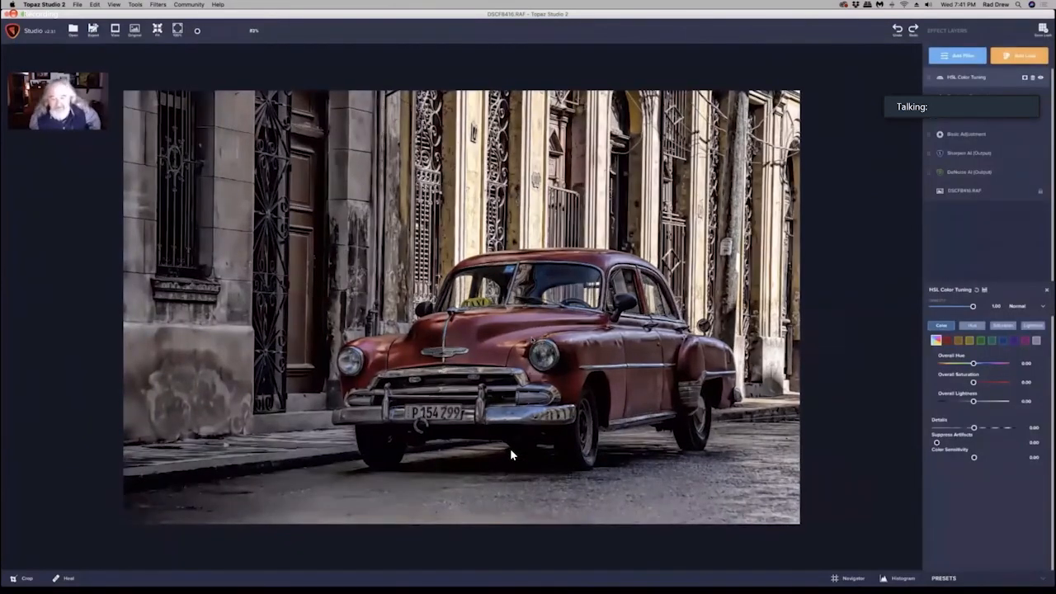
scroll(511, 455, "up", 1)
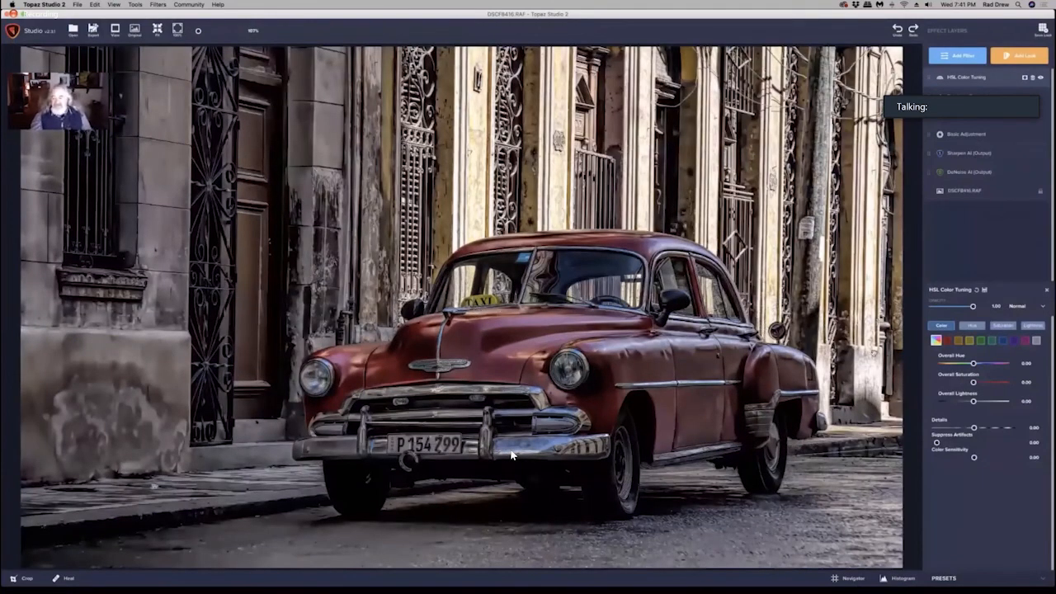
scroll(511, 455, "up", 1)
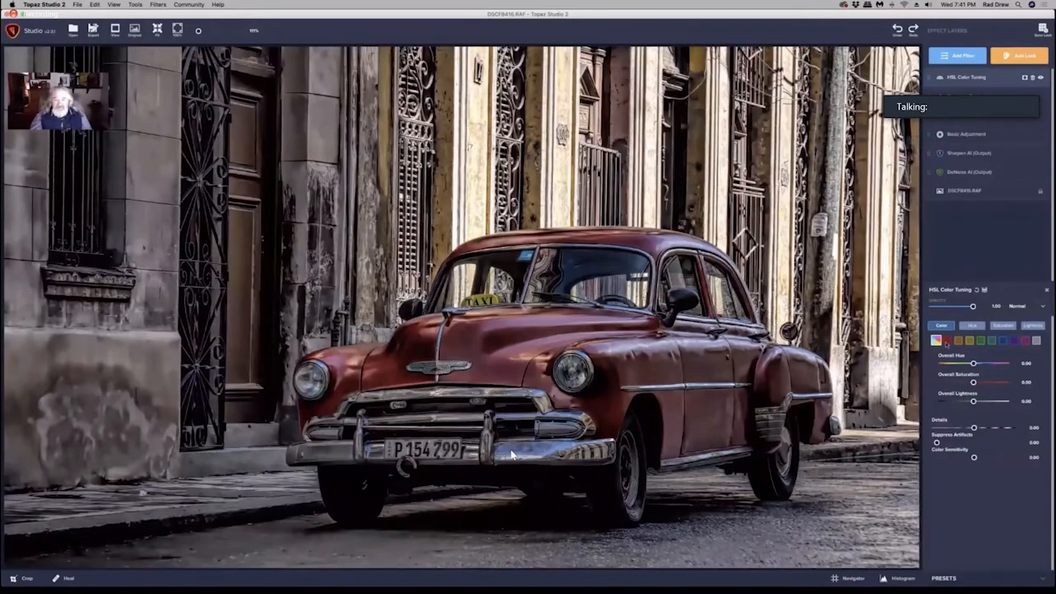
scroll(512, 454, "up", 2)
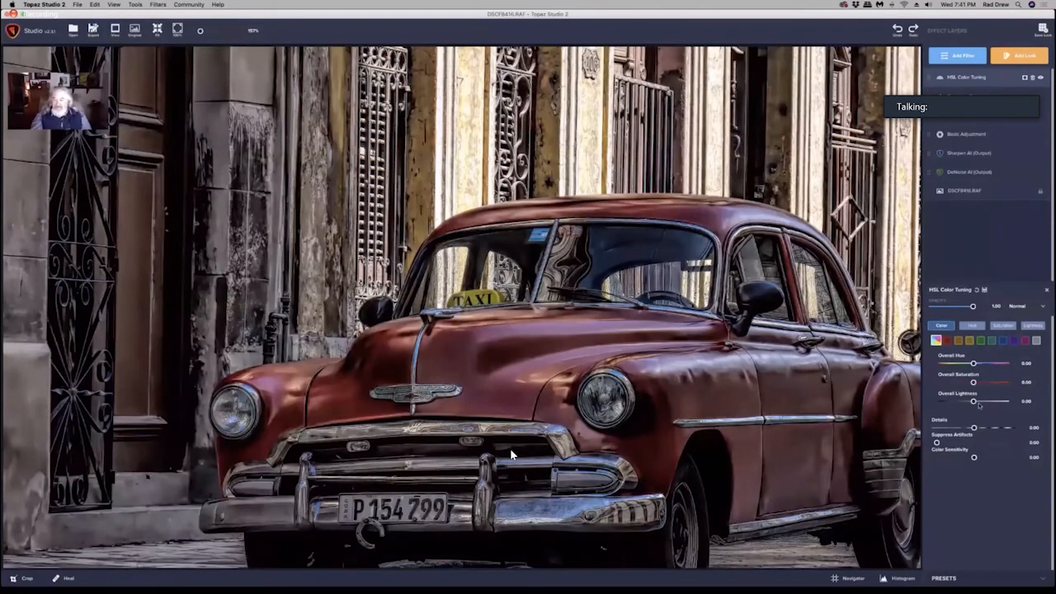
left_click(970, 340)
left_click_drag(974, 383, 997, 402)
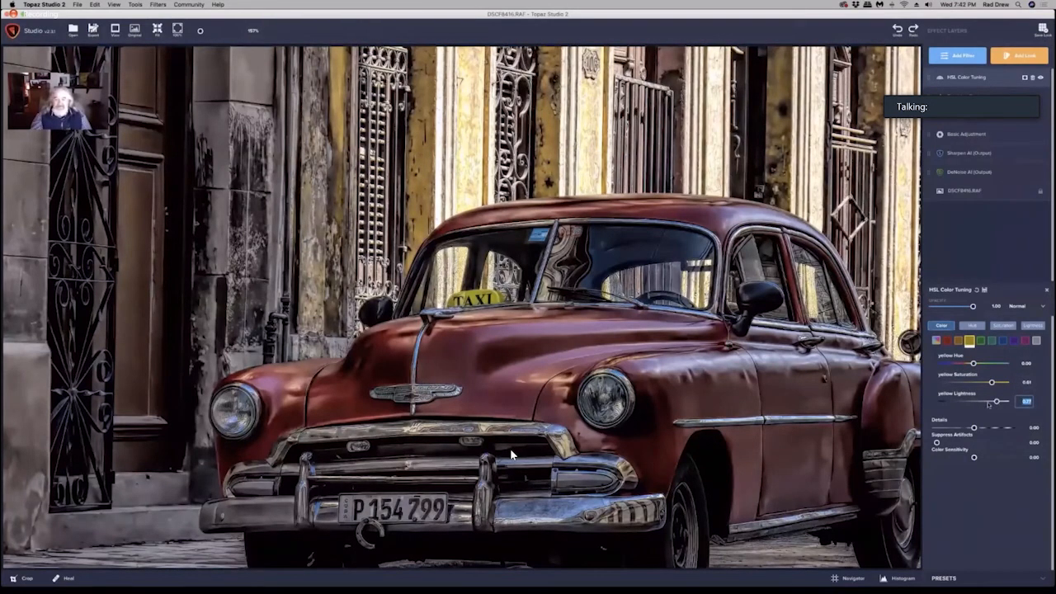
left_click_drag(997, 402, 989, 402)
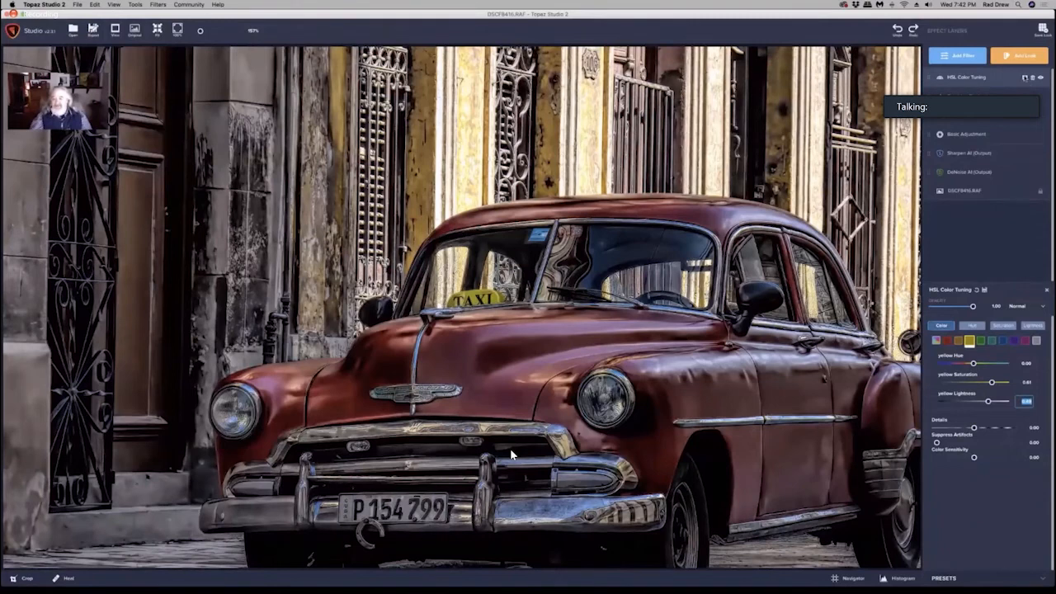
Add an all-black mask to the HSL Color Tuning layer and set up a white mask brush with transparency 1.00
left_click(1025, 77)
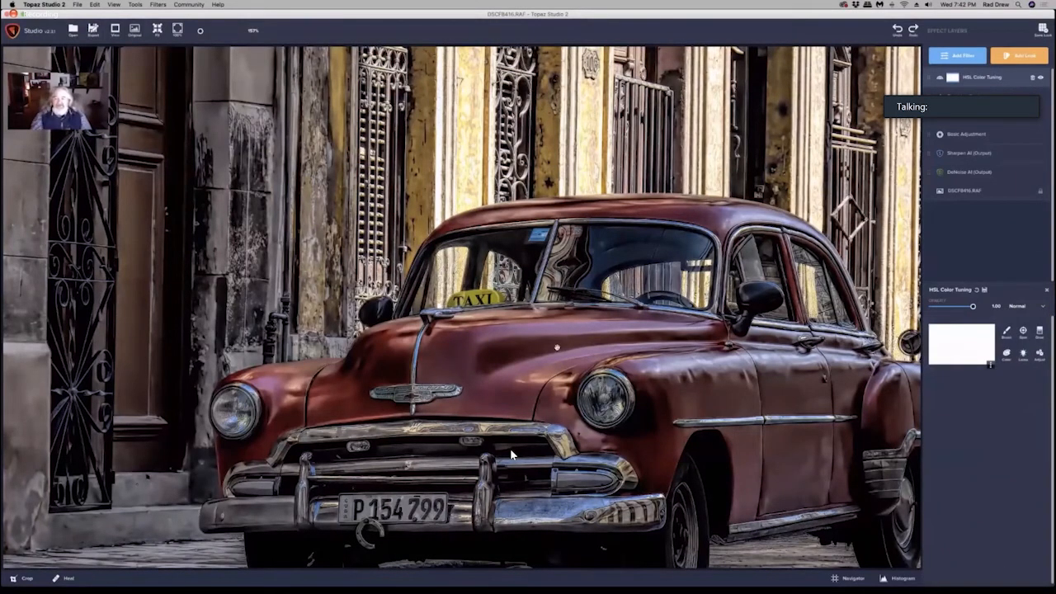
left_click(1023, 380)
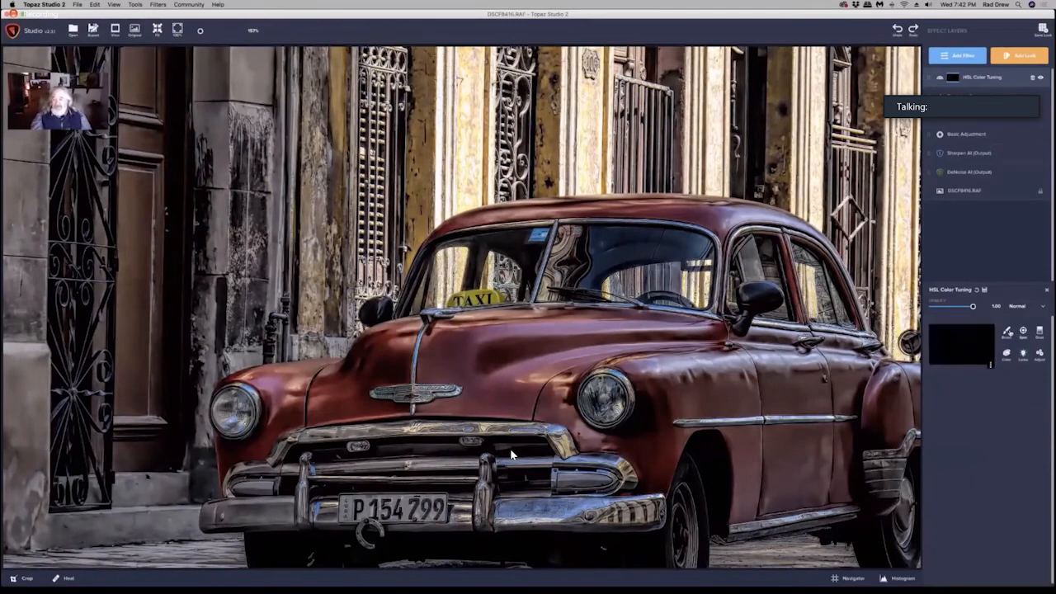
left_click(1007, 331)
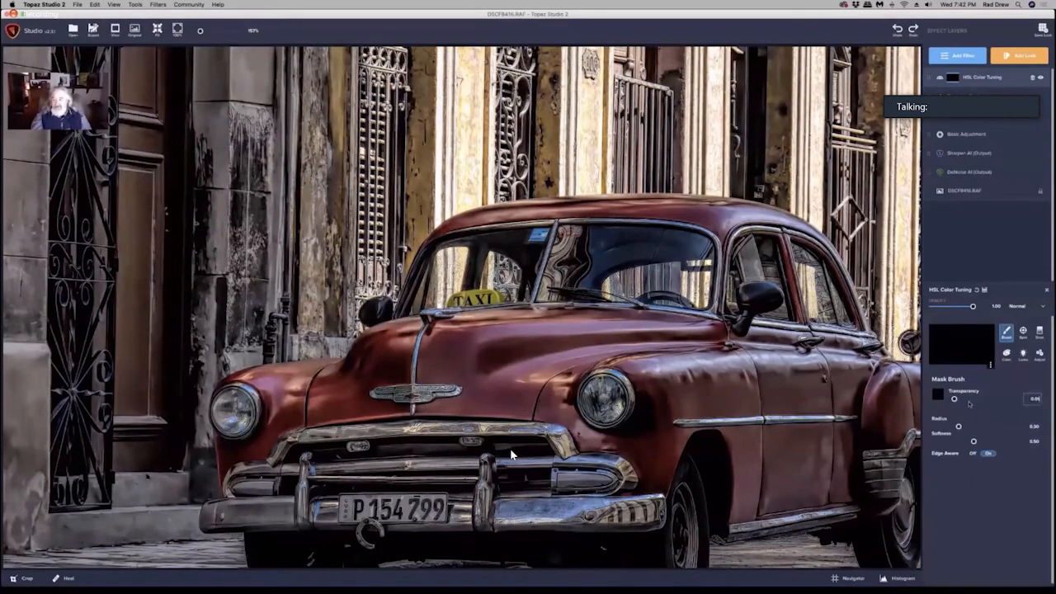
type("1")
key("Return")
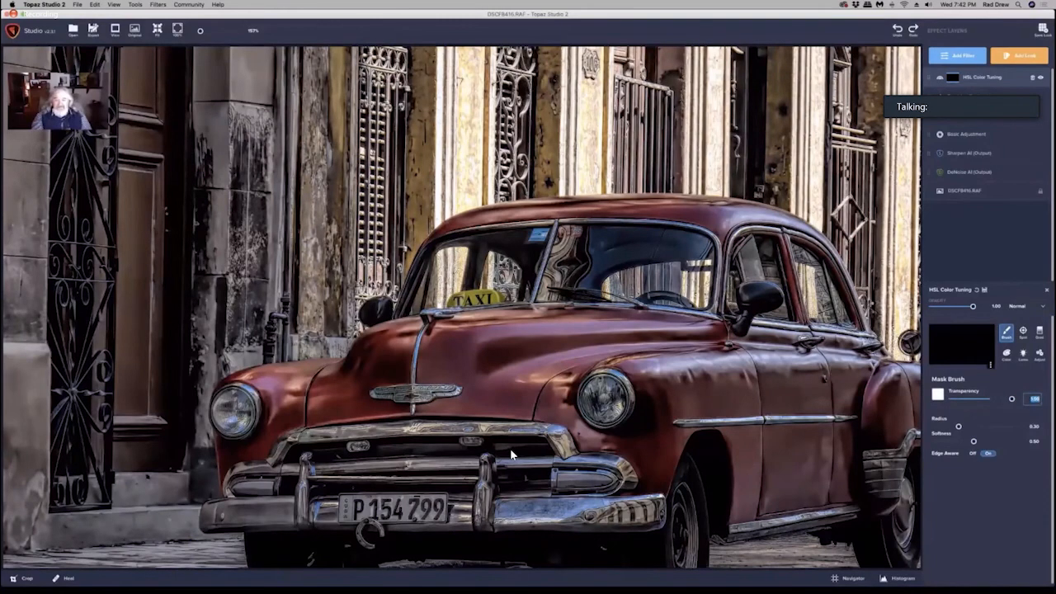
Reduce the mask brush radius and paint the color tuning onto the yellow TAXI sign behind the windshield
scroll(512, 453, "up", 2)
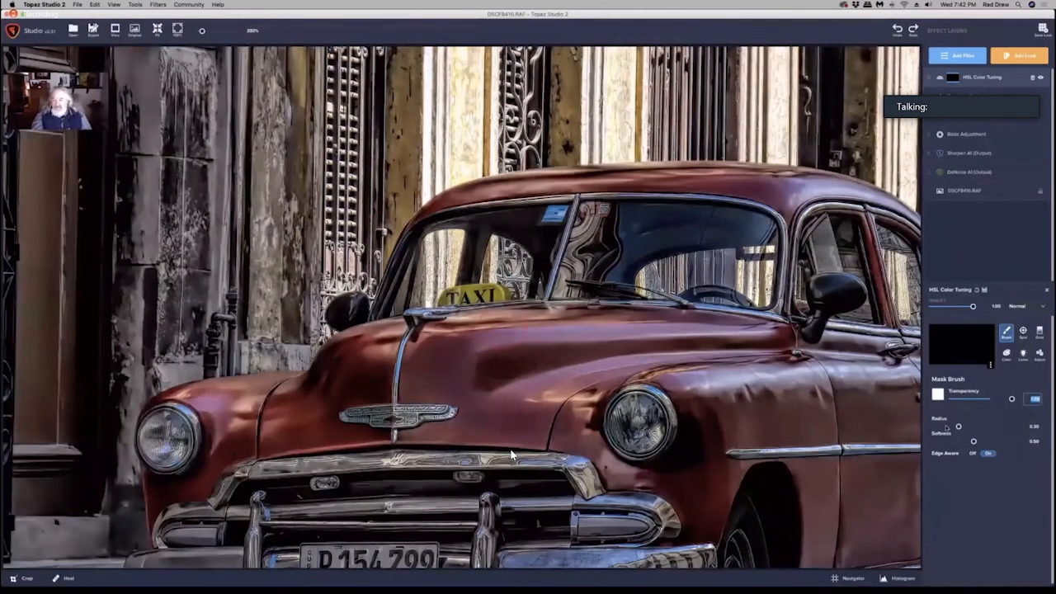
left_click_drag(959, 427, 943, 426)
scroll(512, 455, "up", 1)
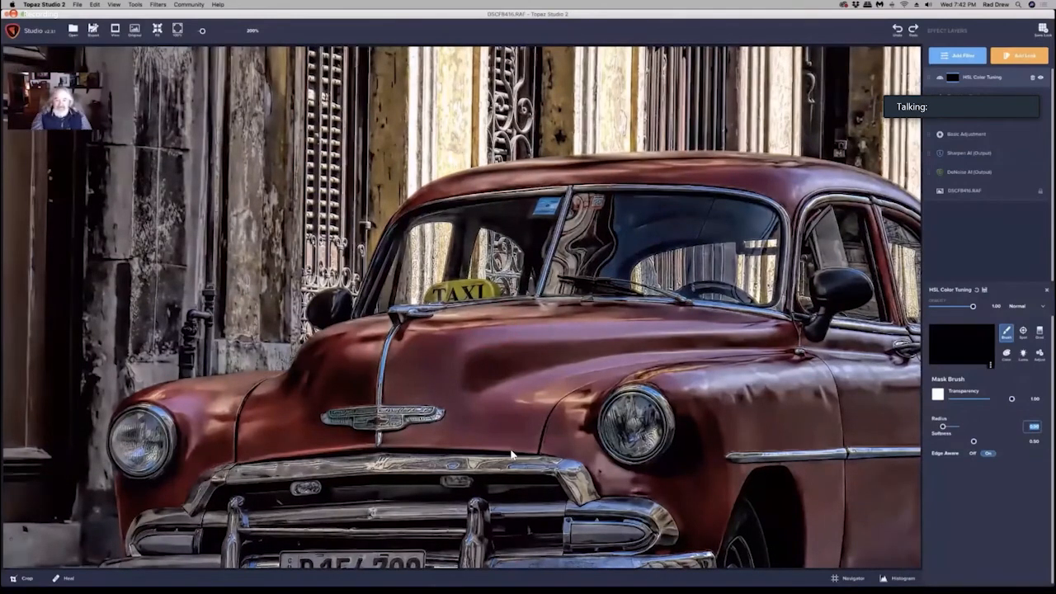
mouse_move(432, 294)
left_mouse_down()
mouse_move(490, 292)
mouse_move(479, 299)
left_mouse_up()
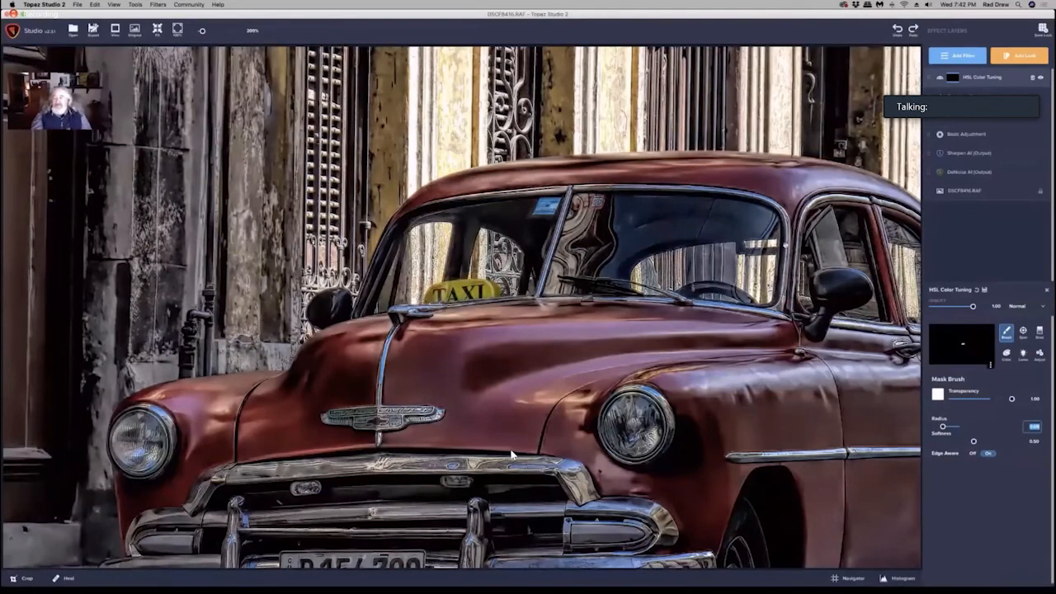
Readjust the masked HSL Color Tuning layer to yellow saturation 0.47 and yellow lightness 0.81, and close its settings
left_click(990, 79)
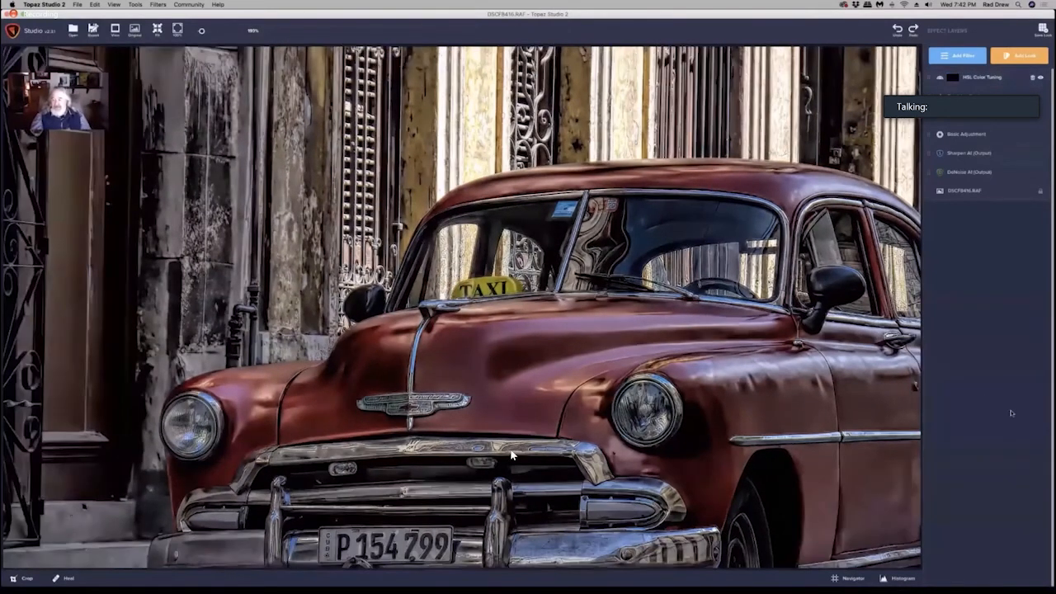
left_click(970, 341)
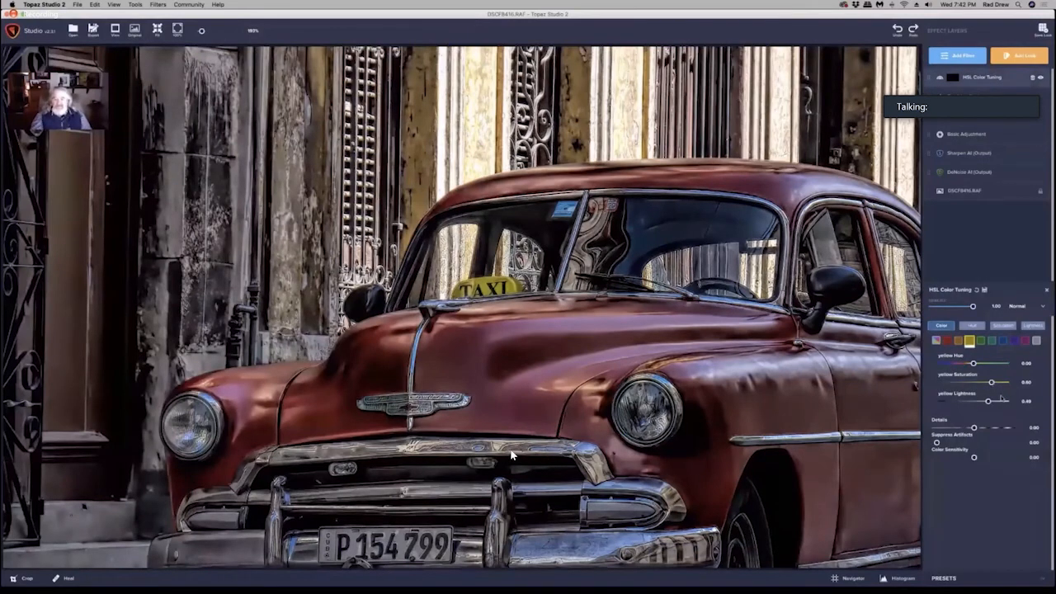
mouse_move(992, 383)
left_mouse_down()
mouse_move(1004, 384)
mouse_move(1000, 402)
left_mouse_up()
left_click_drag(1004, 383, 987, 383)
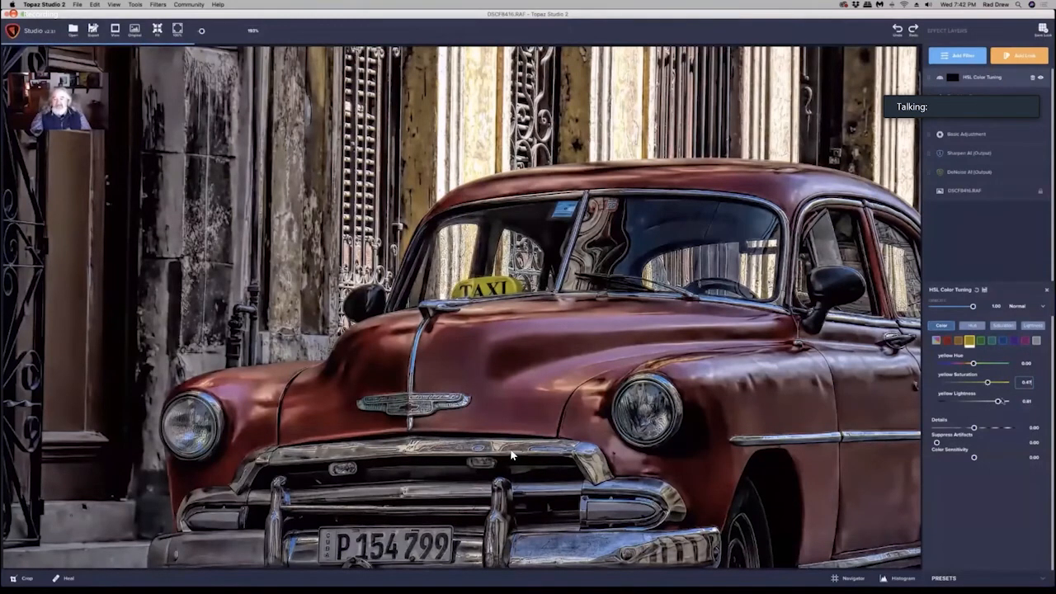
left_click(1049, 290)
Add another Basic Adjustment filter on top of the stack, raise its exposure slightly, and close its settings
scroll(749, 281, "down", 3)
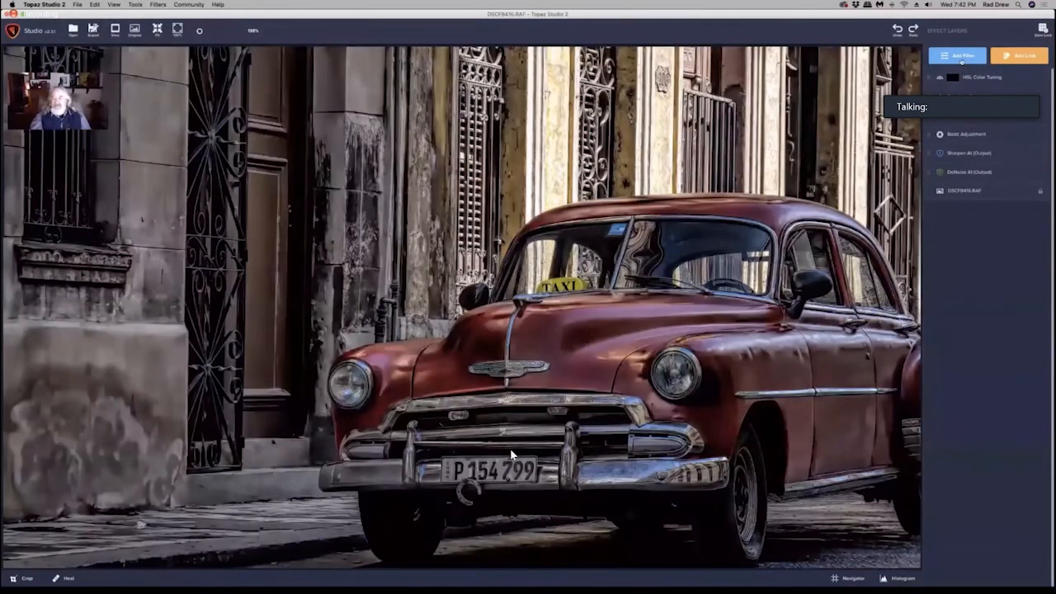
key("super+minus")
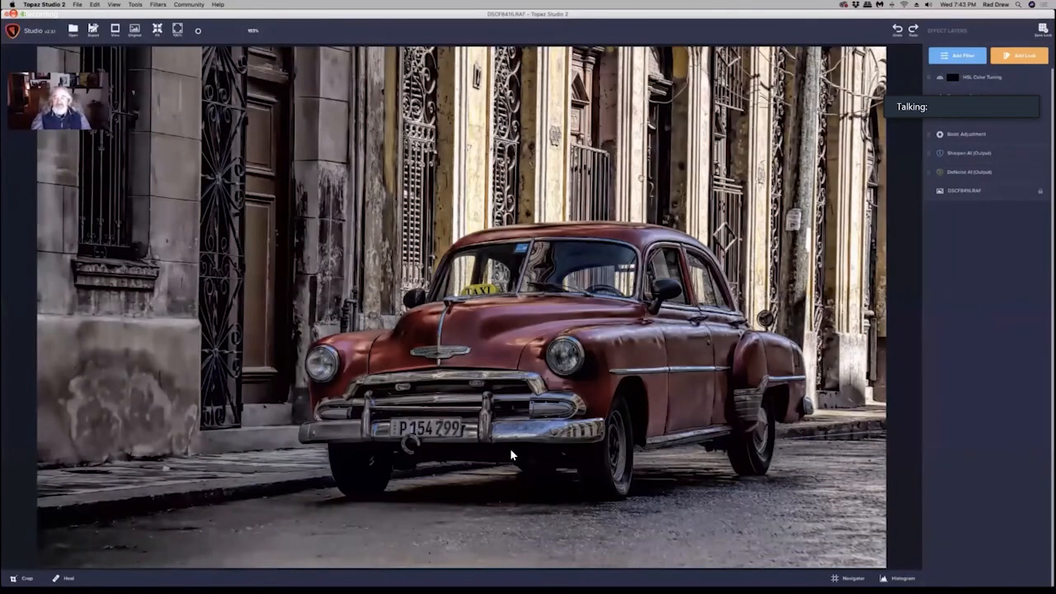
scroll(512, 456, "down", 3)
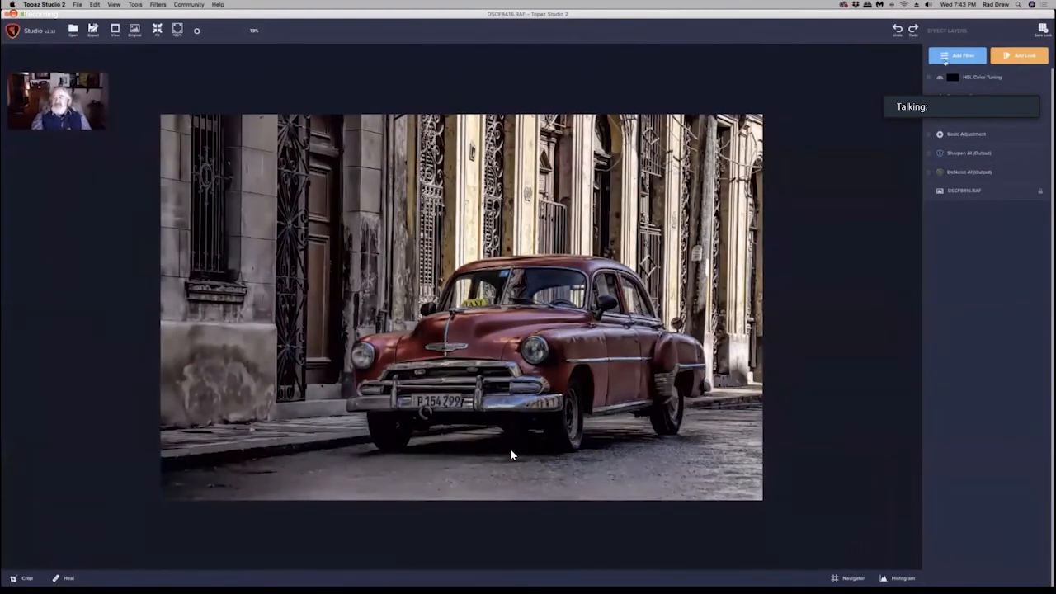
scroll(512, 456, "up", 1)
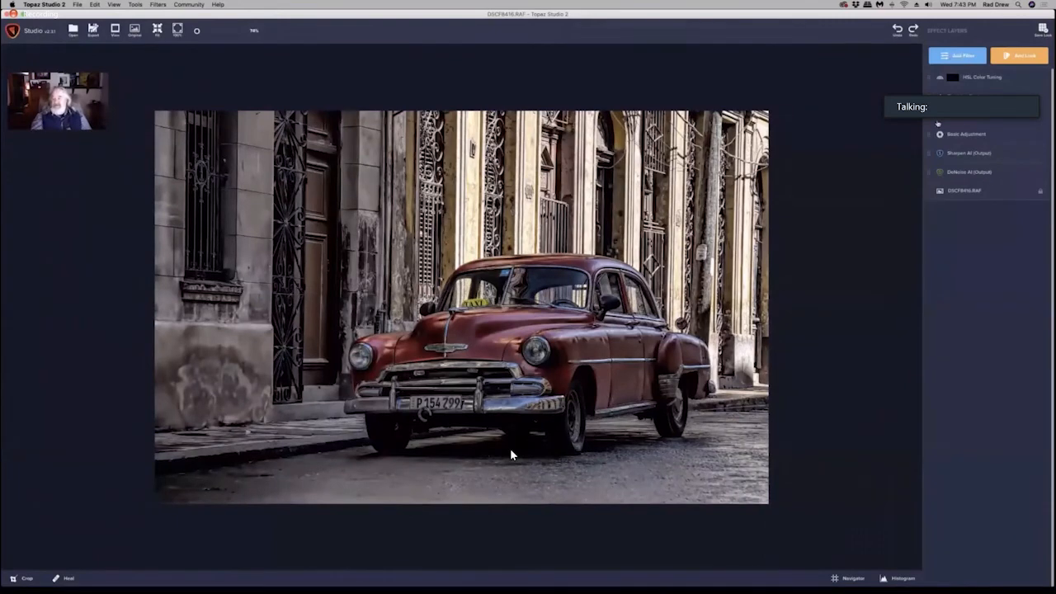
left_click(961, 55)
left_click(968, 130)
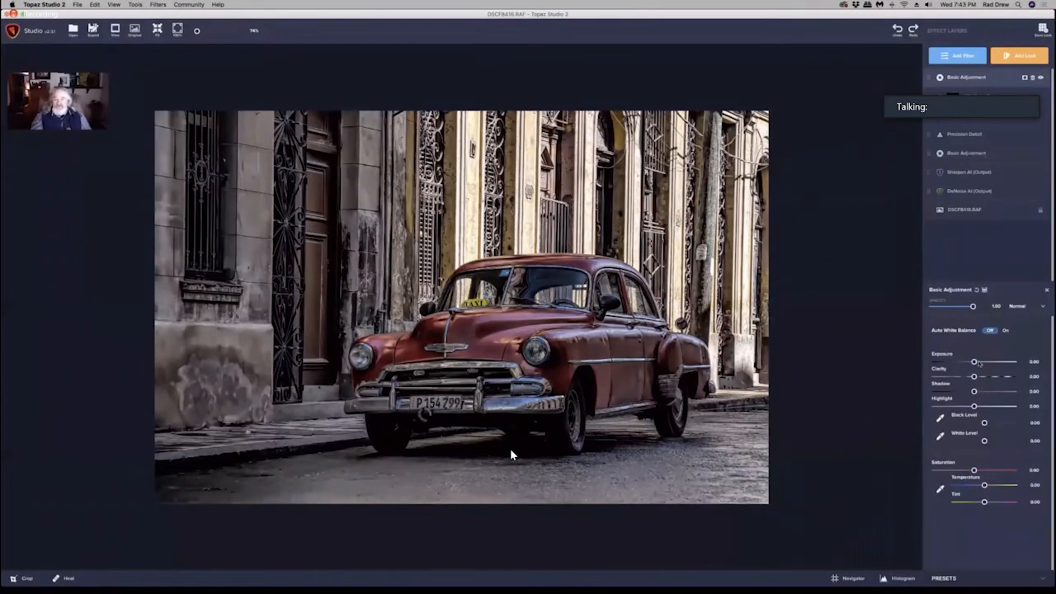
left_click(981, 361)
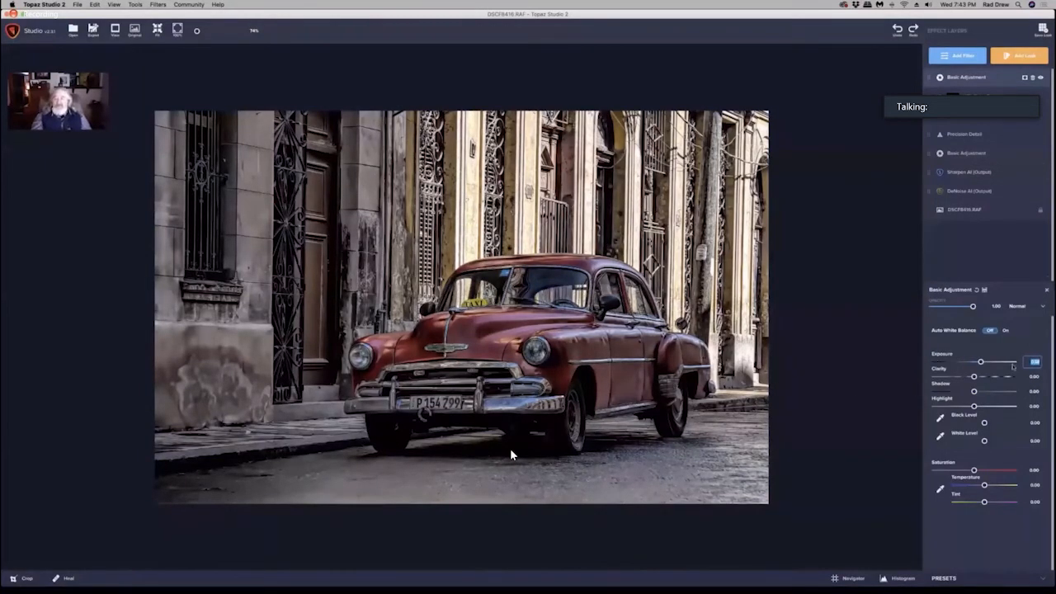
left_click(1048, 290)
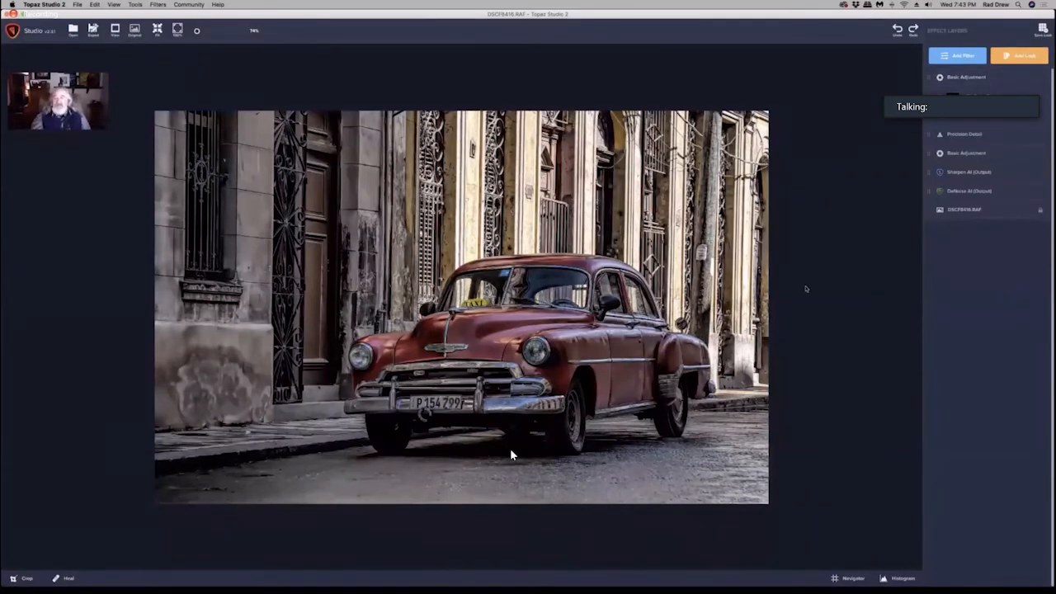
Add a Vignette filter with its transition at 0.00 and roundness at about 0.87
left_click(958, 56)
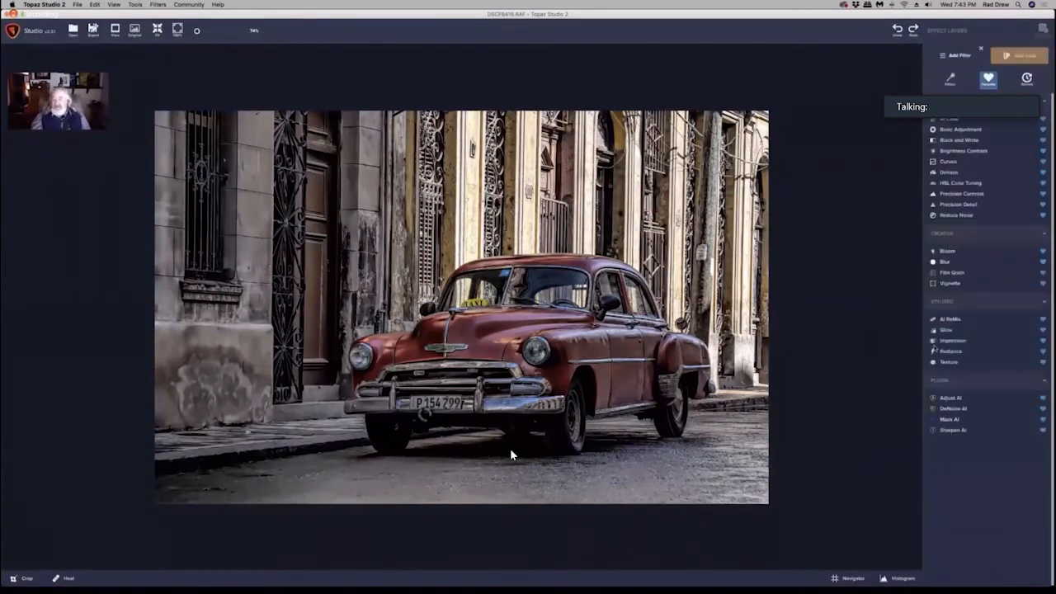
left_click(949, 284)
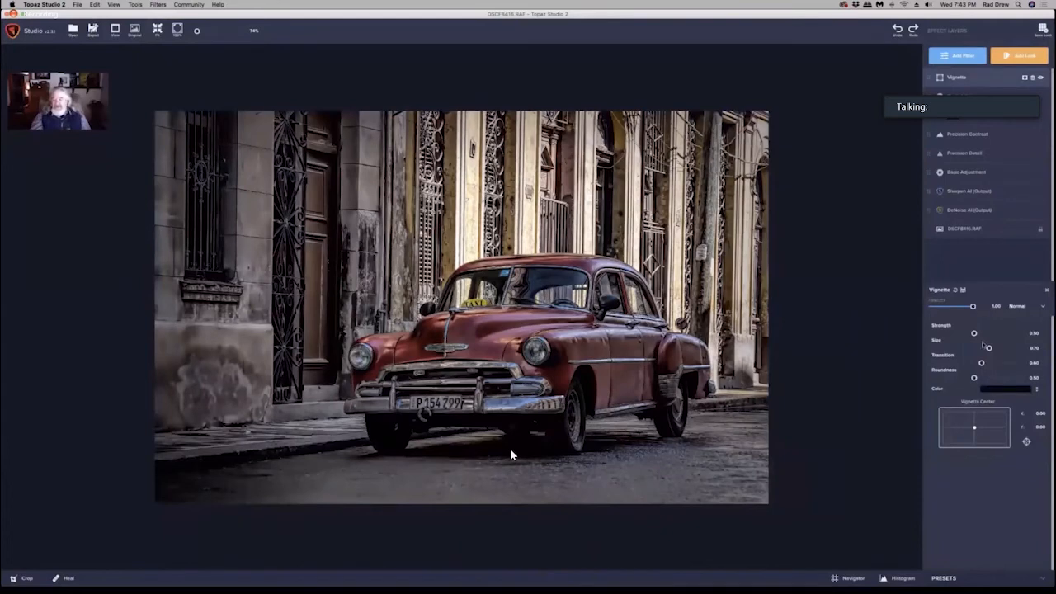
left_click_drag(982, 363, 1001, 378)
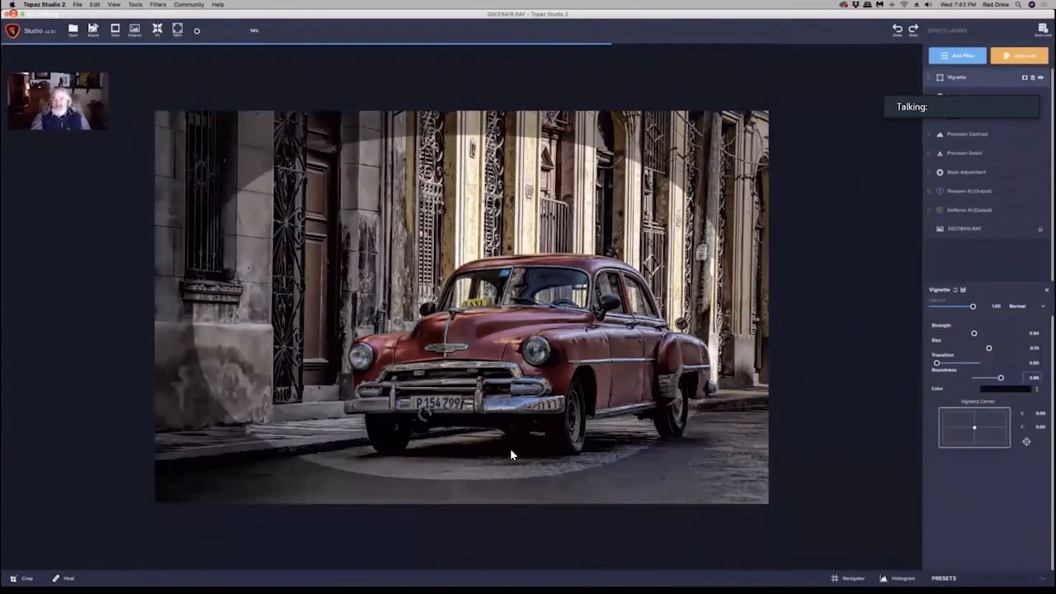
Center the vignette on the car's hood, and set its strength to 0.29 and transition to 0.60
left_click(1026, 442)
left_click(545, 341)
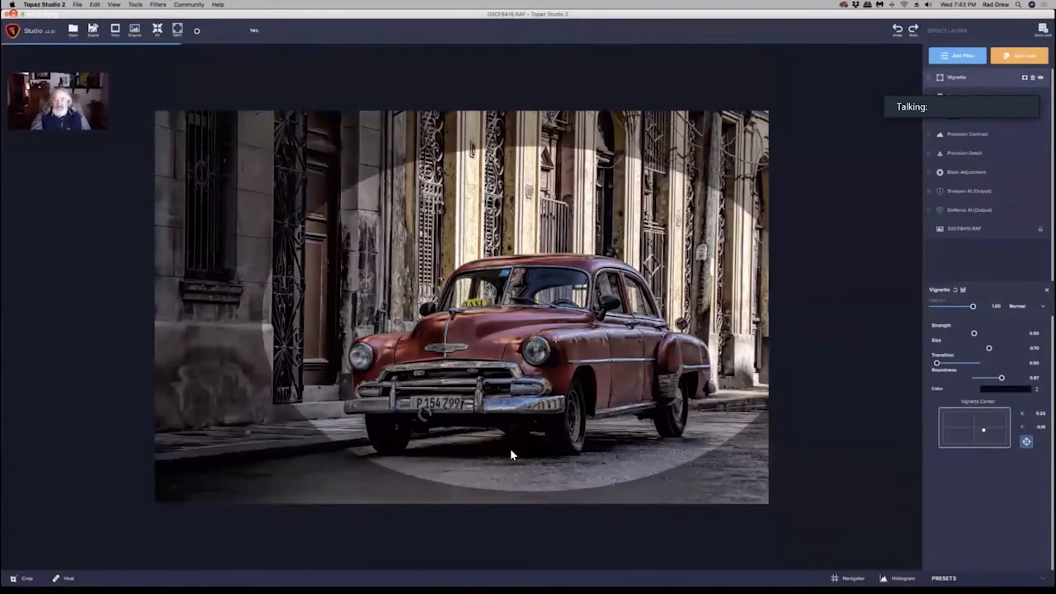
left_click(509, 339)
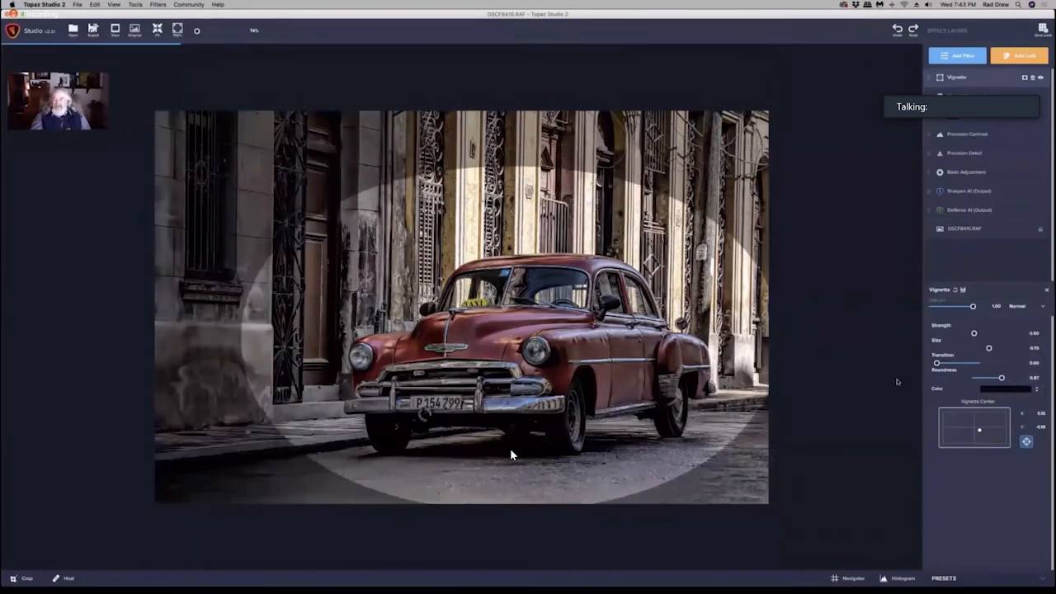
left_click_drag(974, 333, 966, 371)
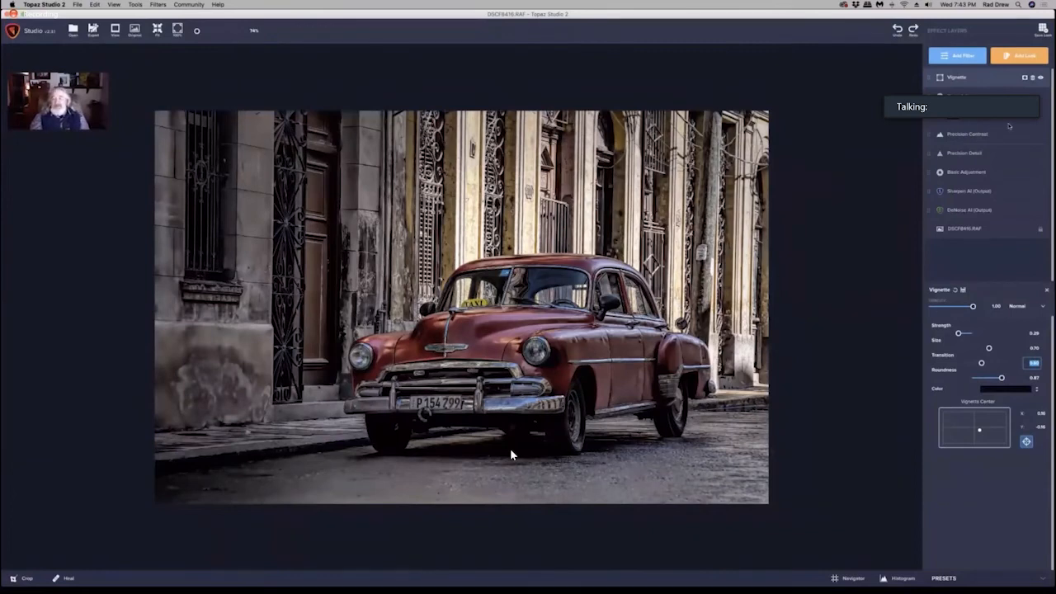
Add an Impression filter above the Vignette layer to give the car photo a painted effect
left_click(1027, 57)
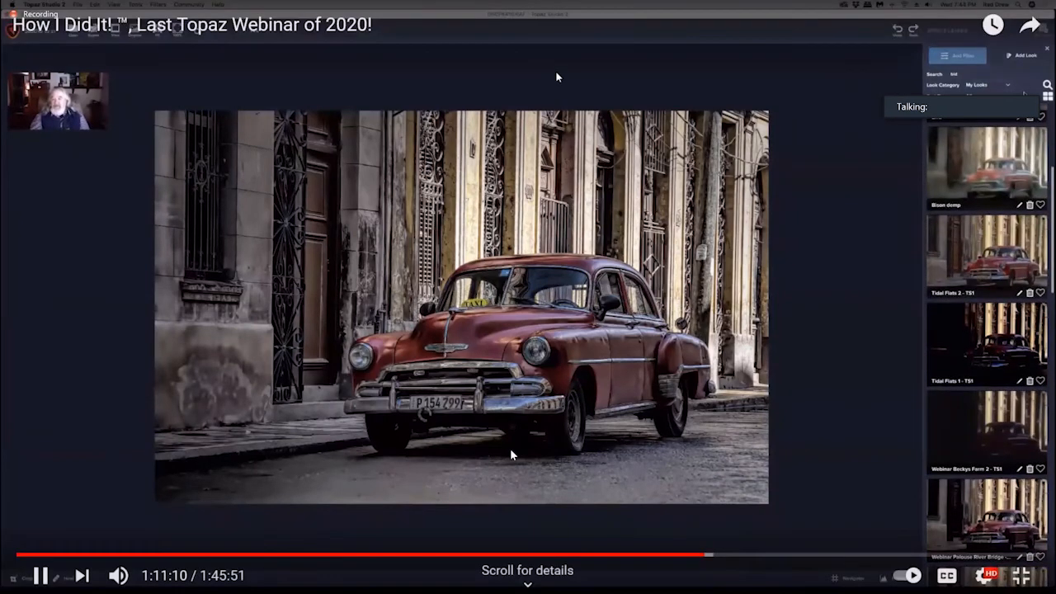
left_click(1049, 50)
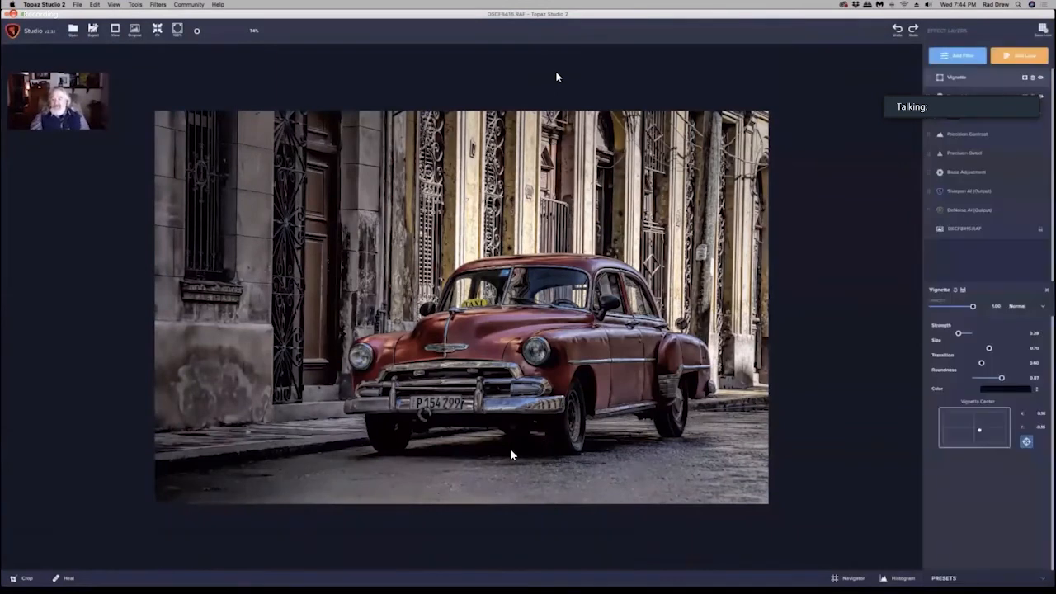
left_click(955, 58)
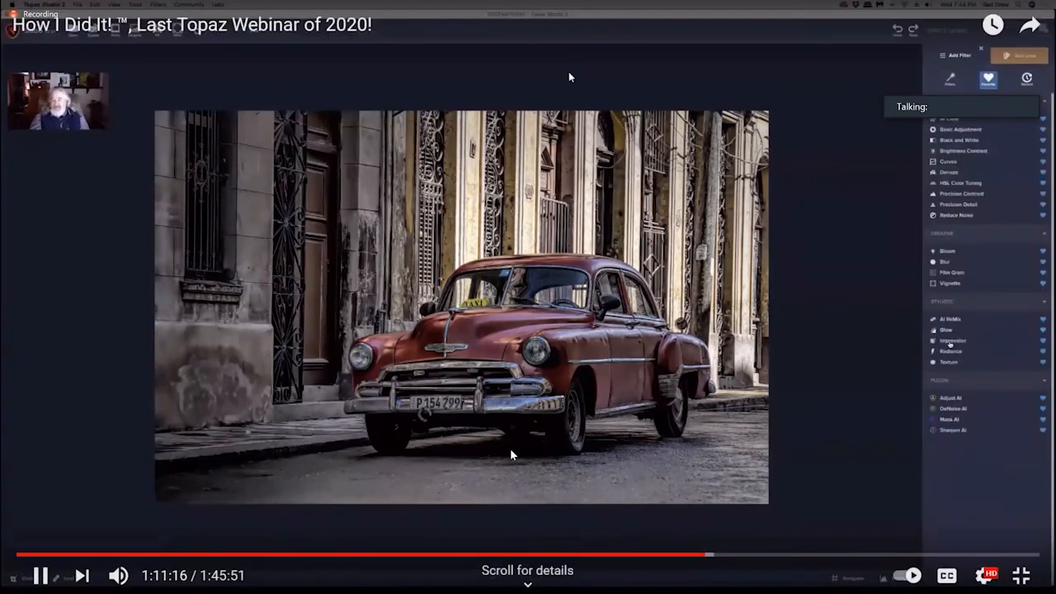
left_click(952, 341)
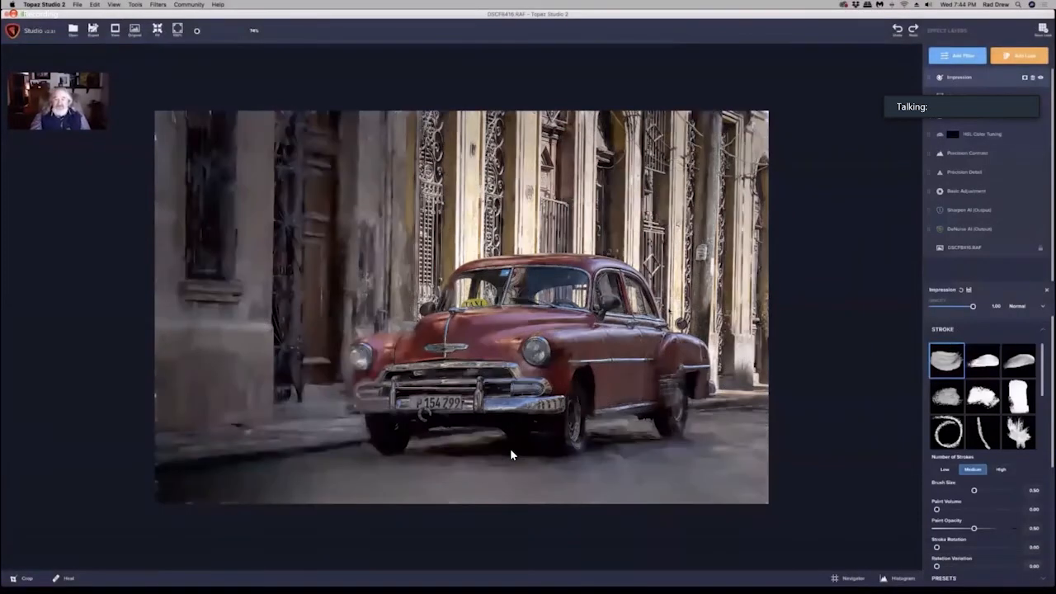
scroll(511, 455, "down", 1)
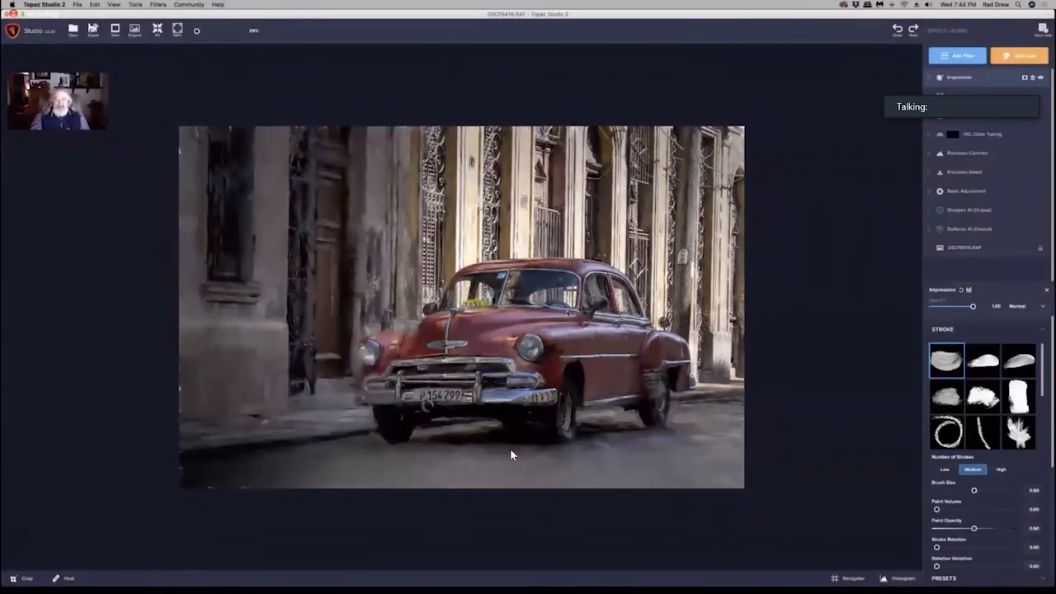
scroll(511, 455, "up", 2)
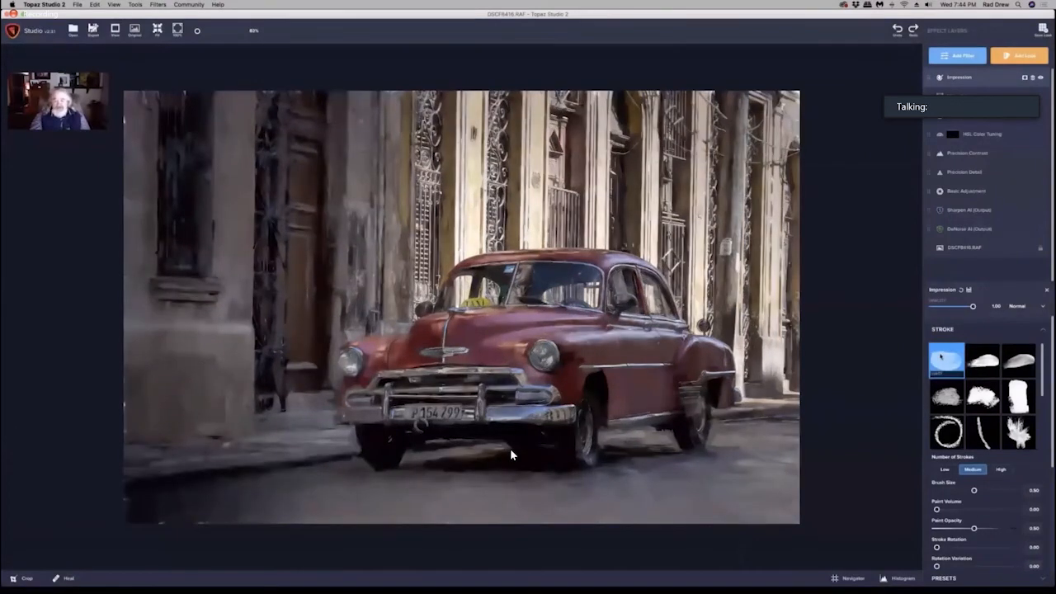
scroll(510, 454, "up", 1)
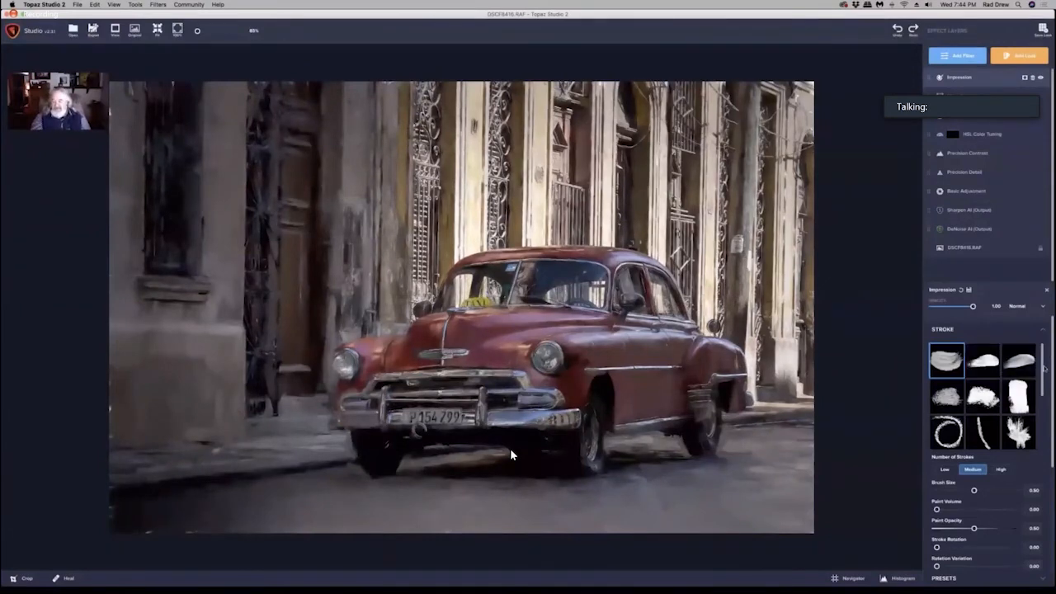
Choose the second brush stroke in the Impression filter's first row and set the number of strokes to High
left_click(991, 373)
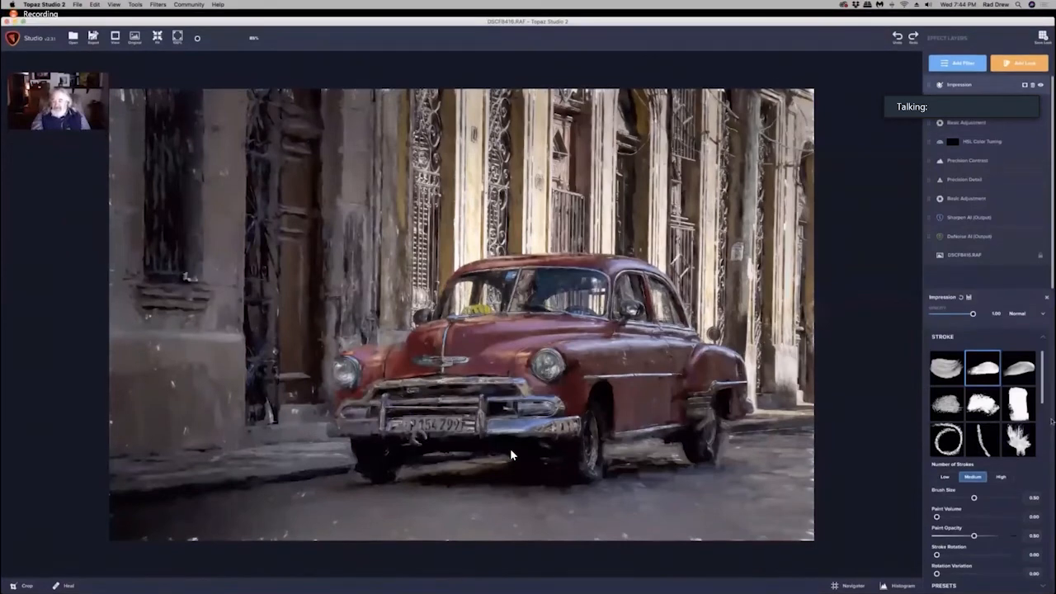
scroll(1051, 443, "down", 3)
scroll(1051, 443, "down", 2)
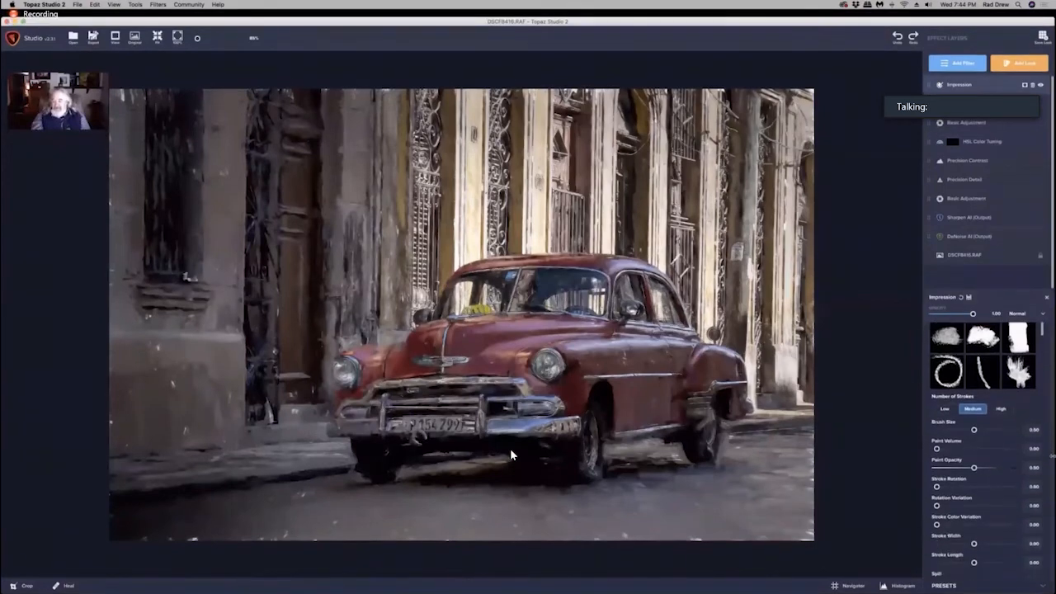
left_click(945, 401)
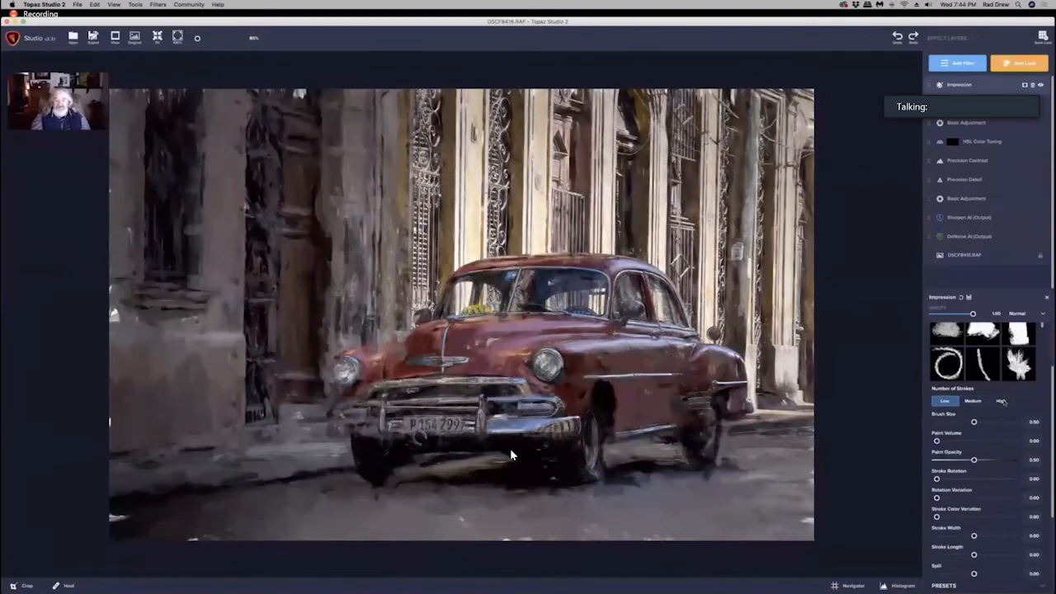
left_click(1001, 401)
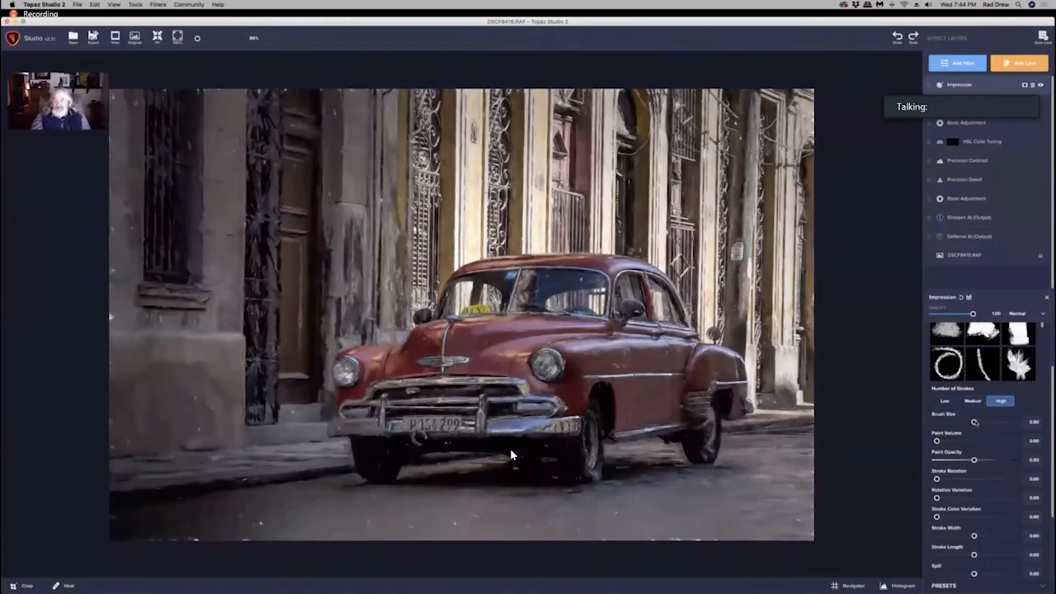
Raise the Impression filter's paint volume slightly
left_click_drag(937, 441, 945, 441)
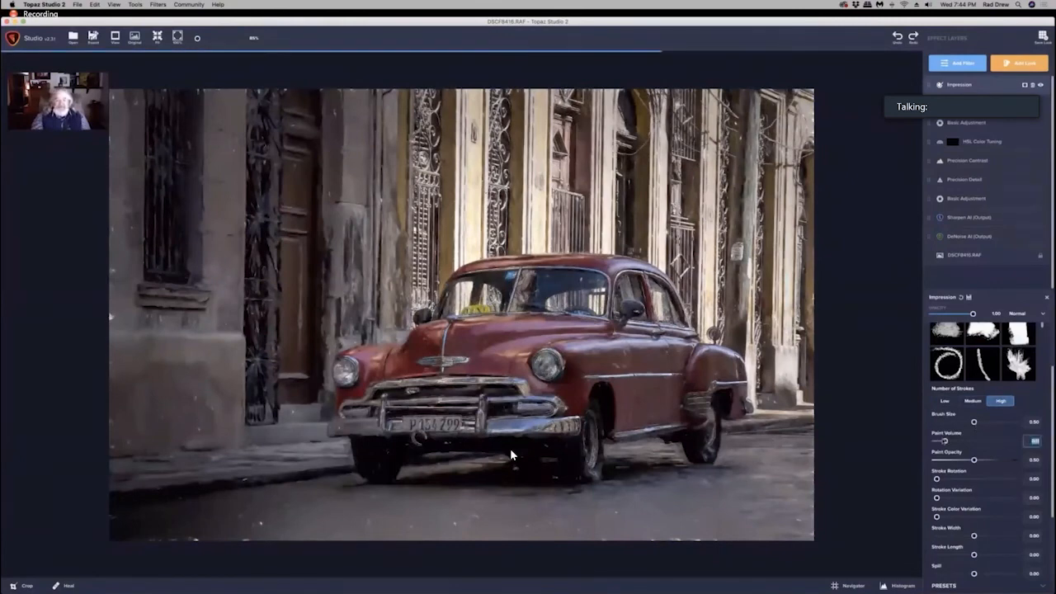
scroll(966, 478, "down", 3)
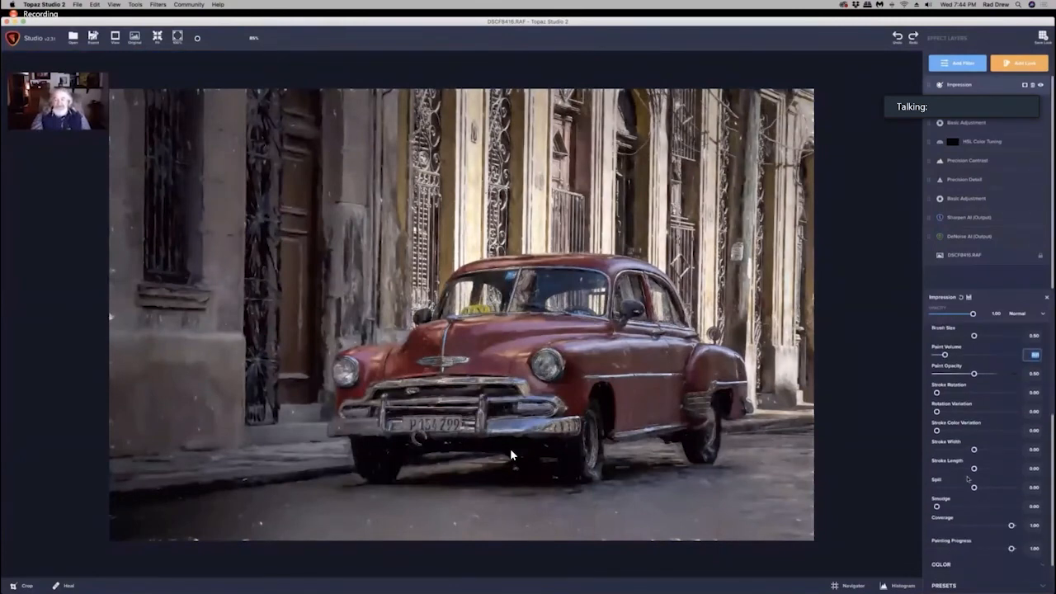
scroll(969, 480, "up", 1)
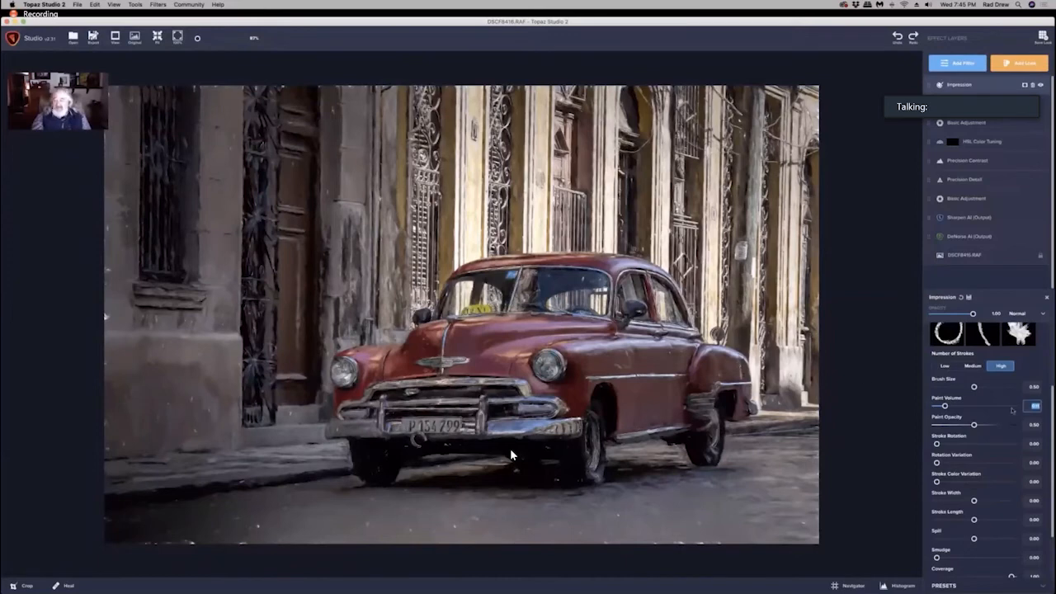
Expand the Impression filter's texture settings and choose the gray canvas texture in the third row, third column
scroll(987, 446, "down", 5)
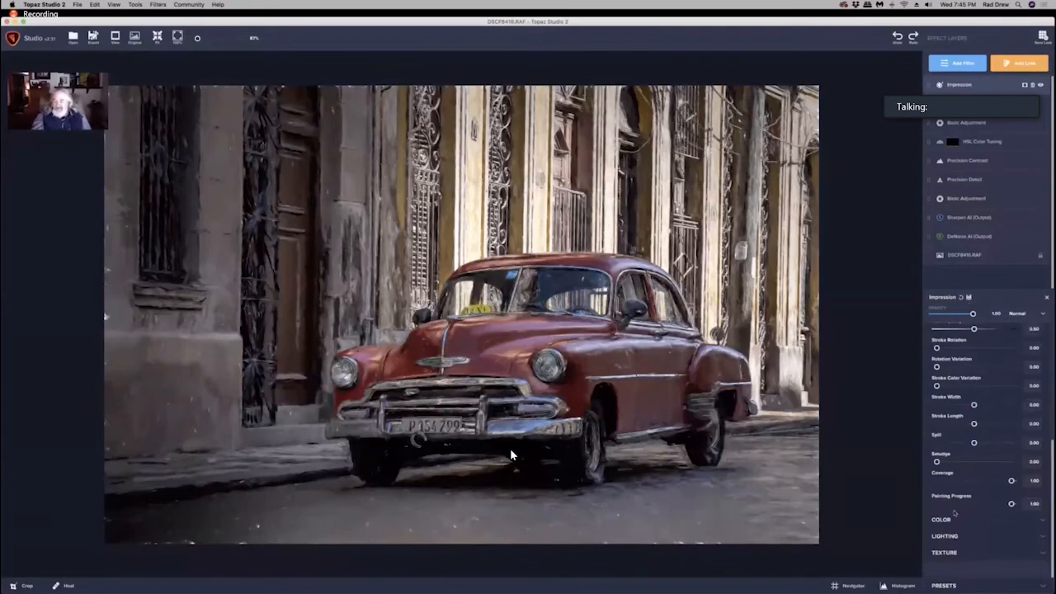
left_click(1042, 556)
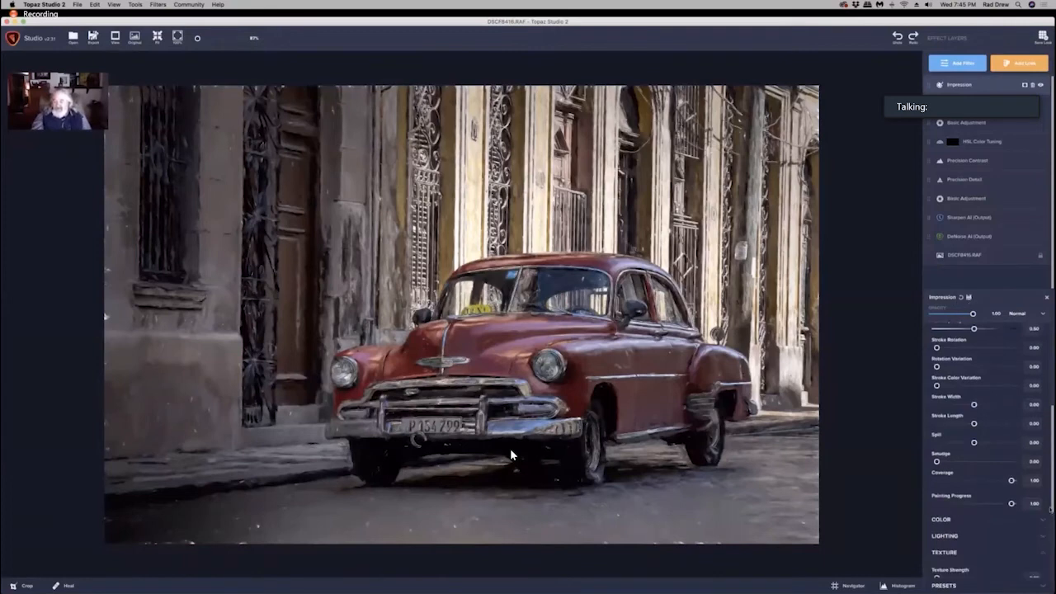
scroll(1044, 570, "down", 5)
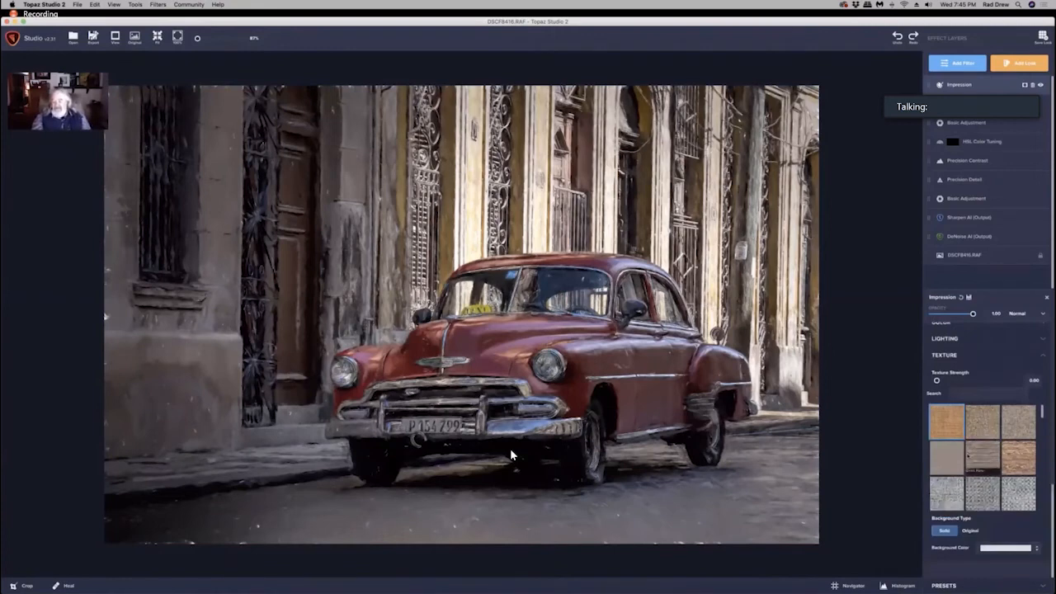
left_click(1019, 491)
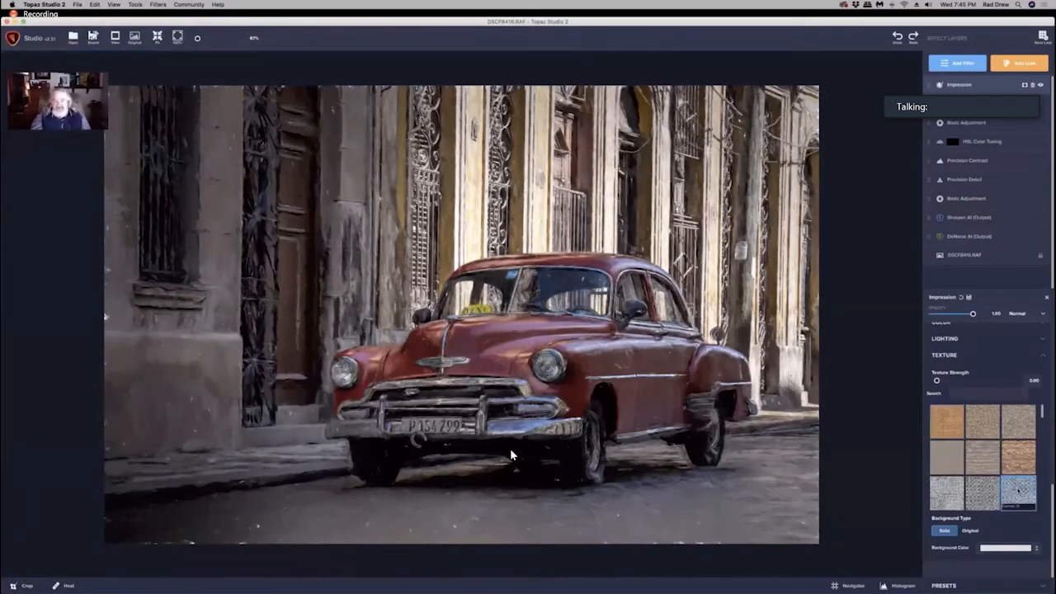
scroll(901, 371, "up", 1)
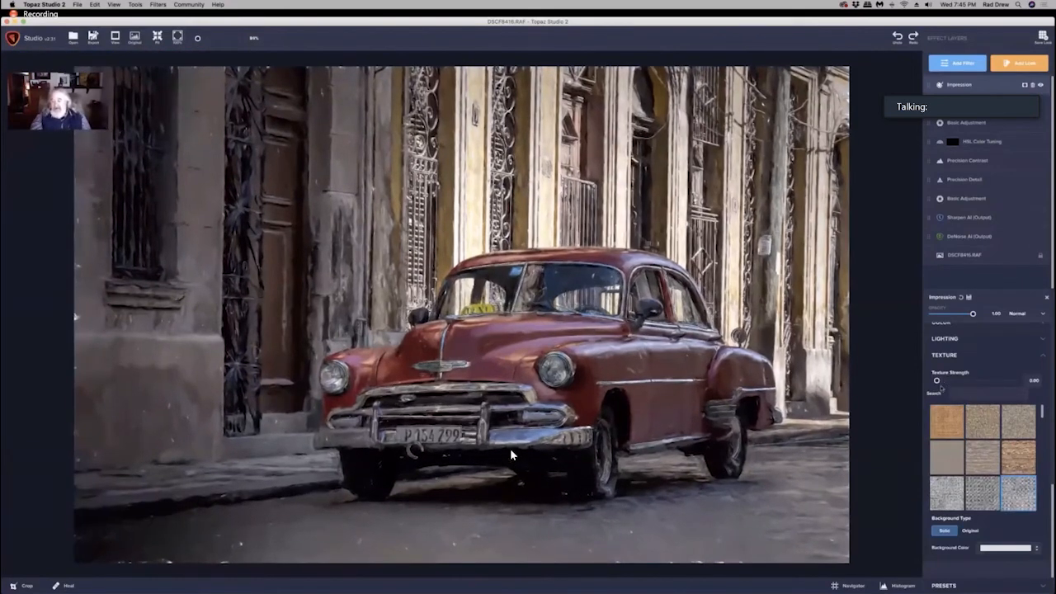
Raise the Impression texture strength to 1.00 and the texture size to about 0.39
left_click_drag(937, 381, 976, 380)
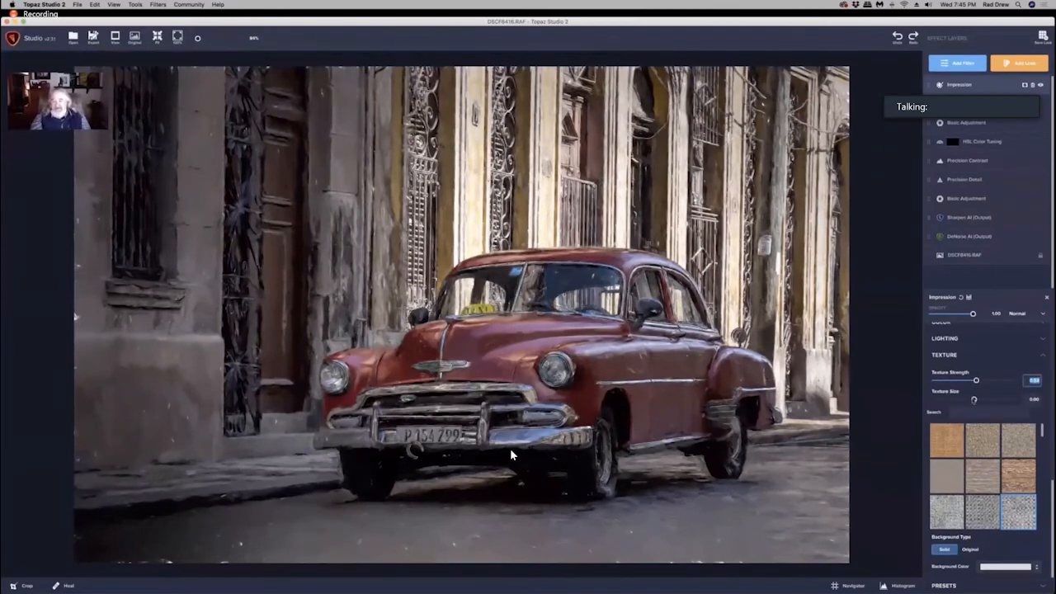
scroll(638, 353, "up", 5)
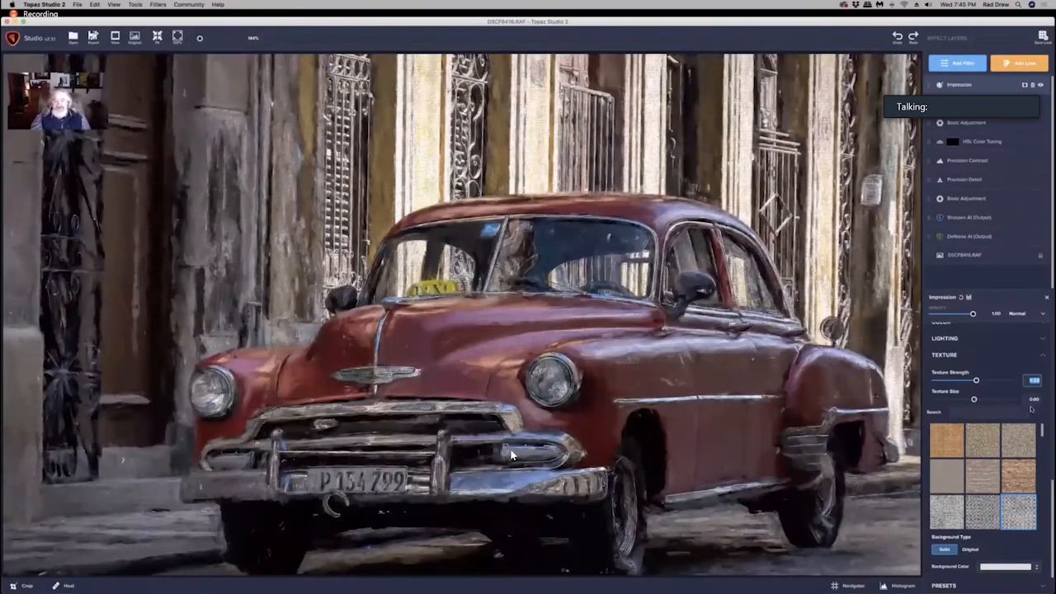
mouse_move(1016, 400)
left_mouse_down()
mouse_move(988, 398)
mouse_move(1012, 381)
left_mouse_up()
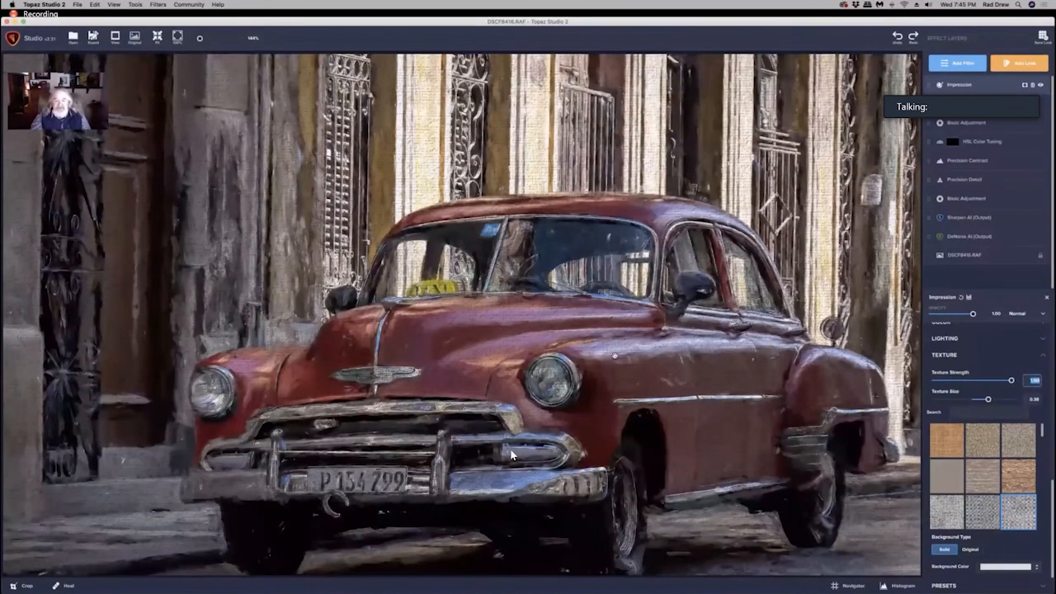
Lower the Impression texture strength to 0.58 and set the texture's background type to Original
scroll(512, 455, "down", 4)
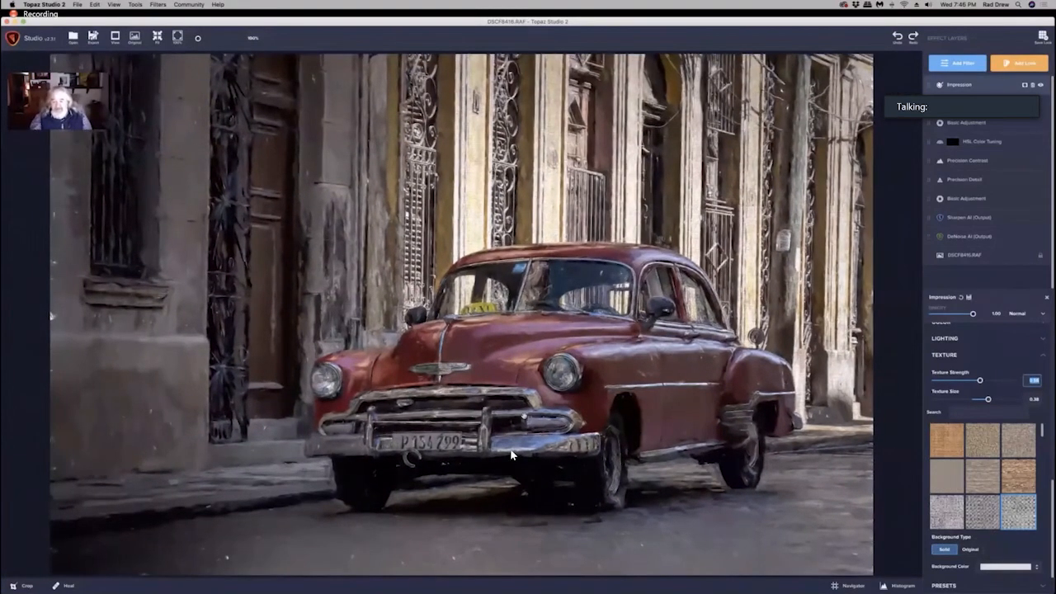
scroll(511, 454, "down", 1)
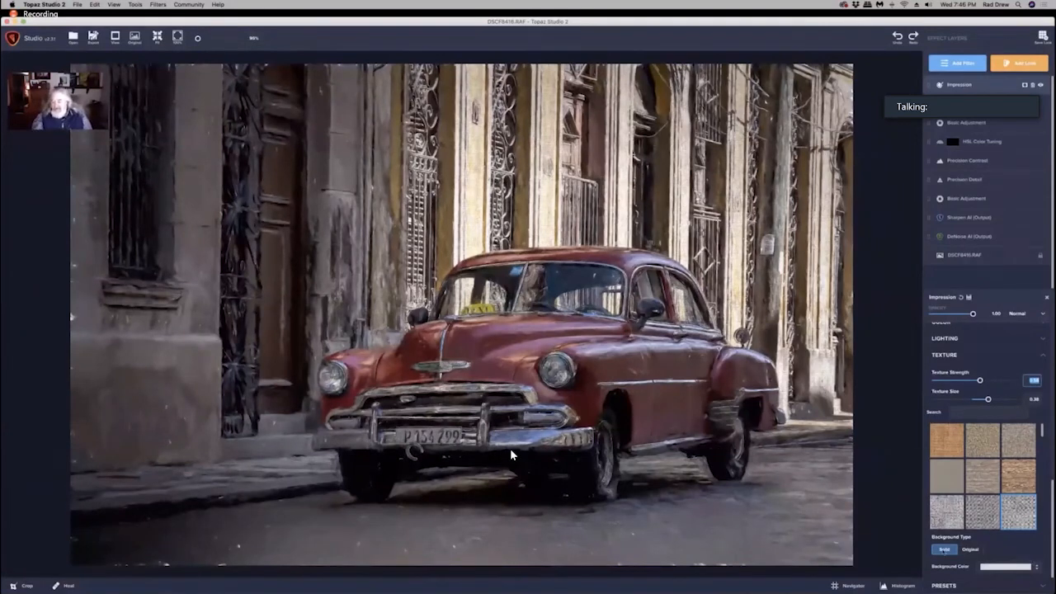
scroll(941, 557, "down", 1)
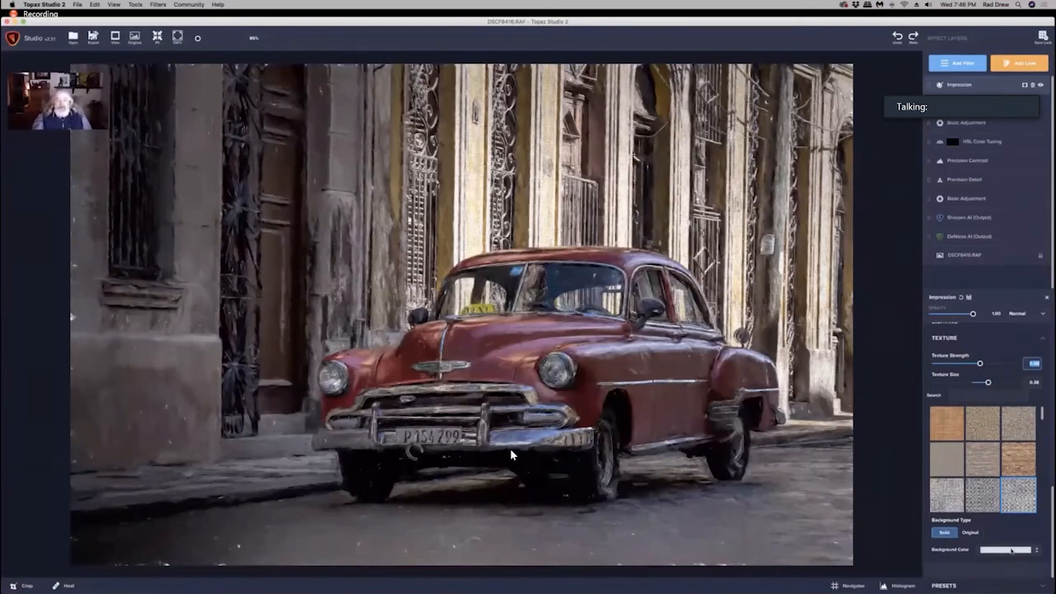
left_click(971, 533)
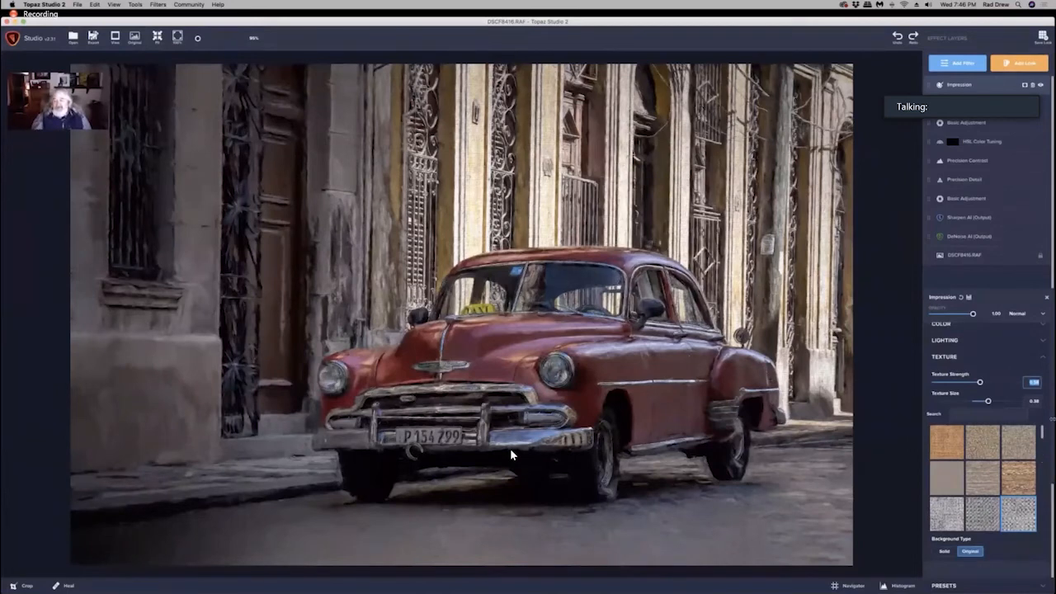
Test a medium smudge on the Impression strokes and settle on a very slight amount just above zero
left_click_drag(1052, 488, 1053, 313)
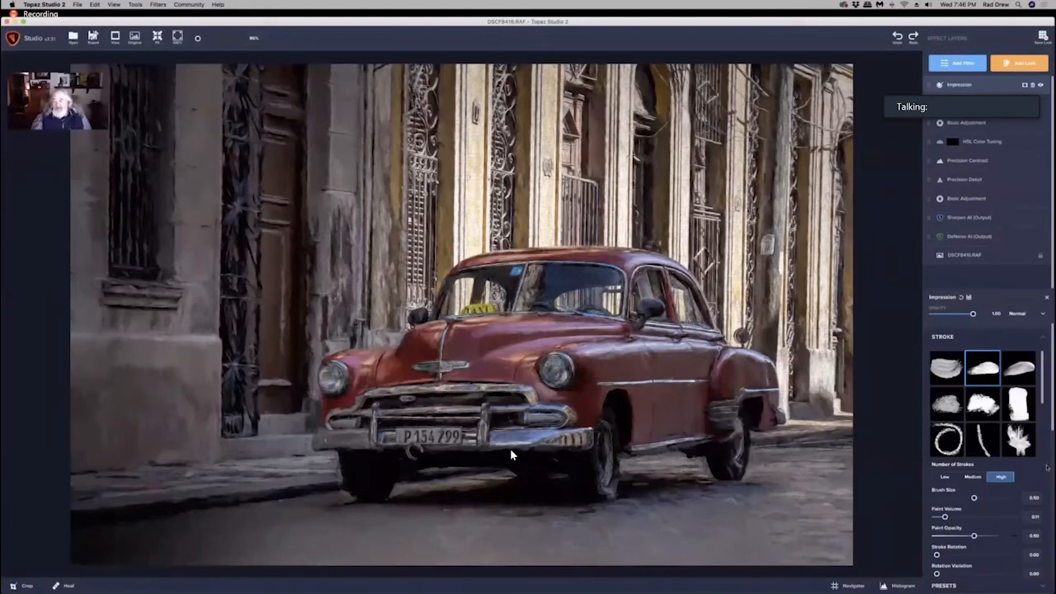
left_click_drag(1051, 411, 1052, 460)
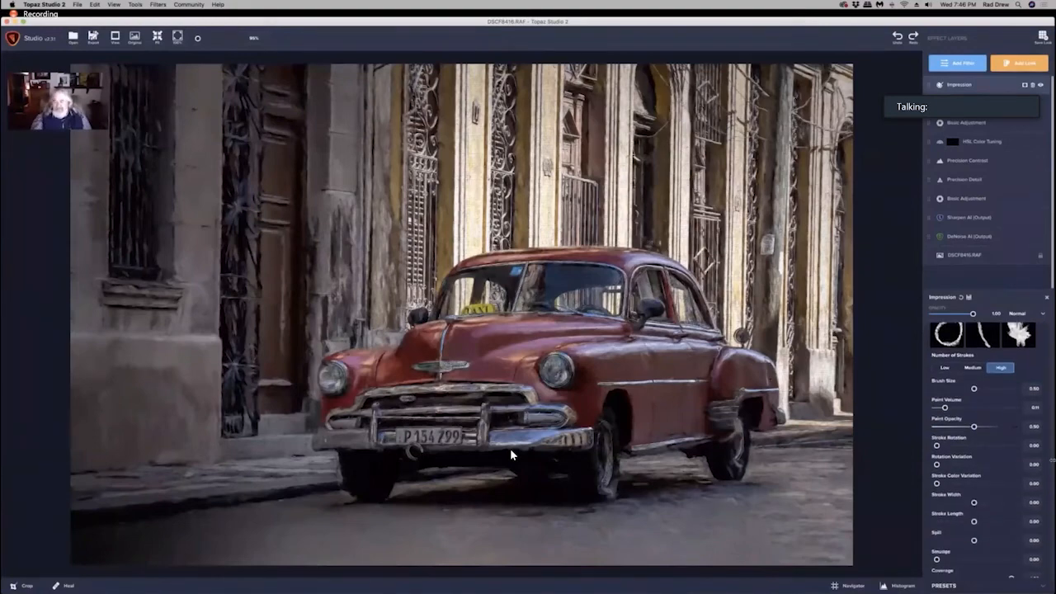
scroll(512, 454, "up", 3)
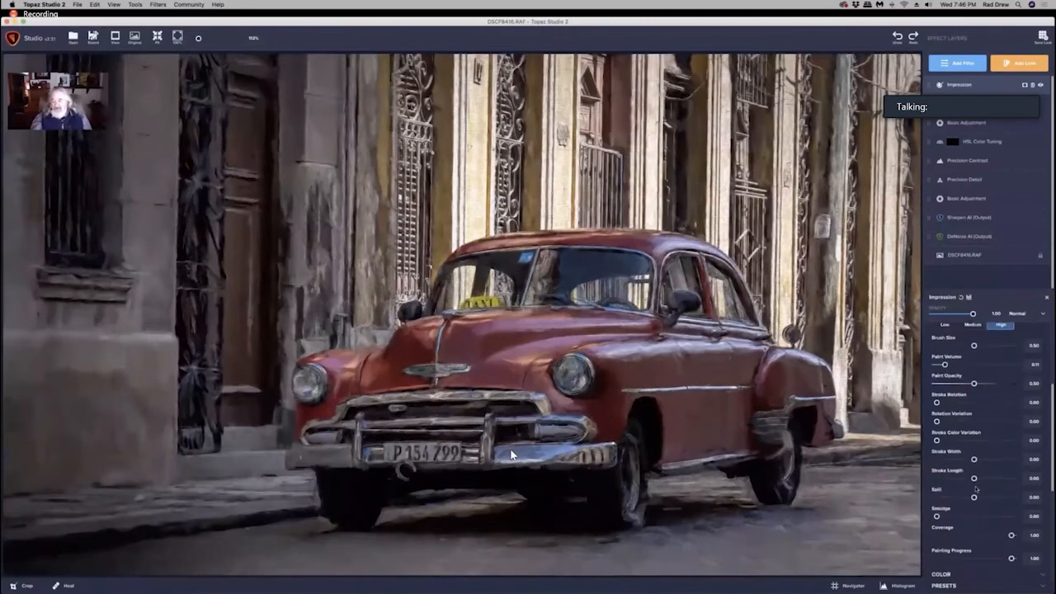
scroll(1015, 478, "down", 5)
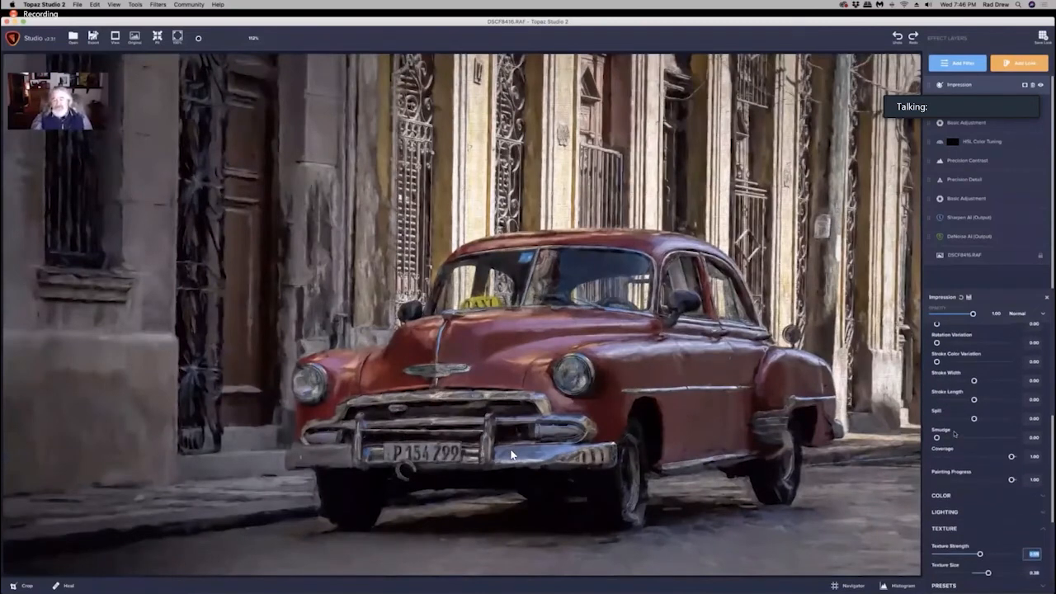
left_click(937, 438)
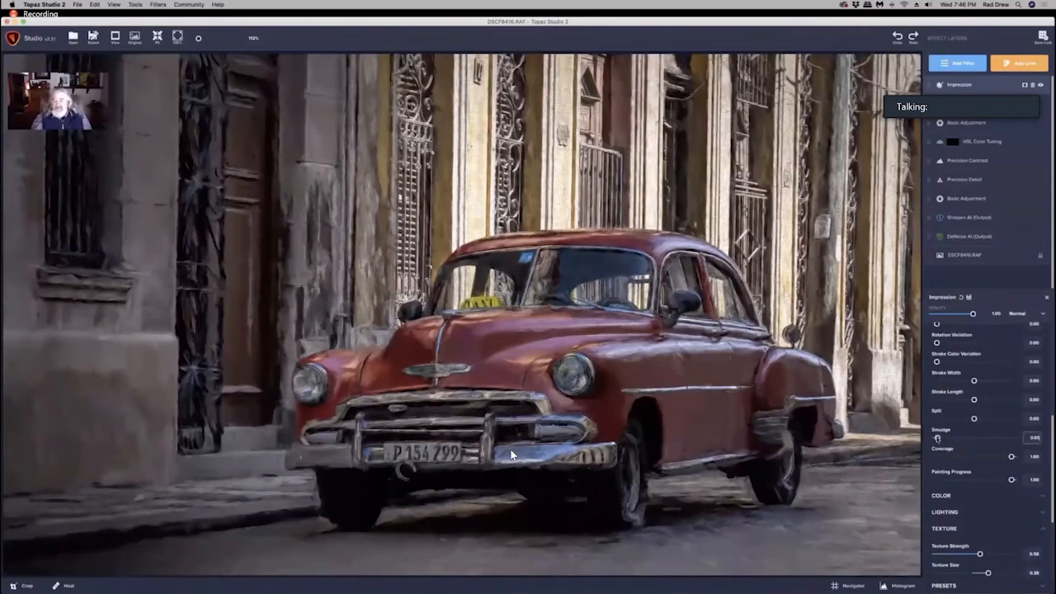
left_click_drag(937, 438, 940, 439)
scroll(657, 399, "up", 2)
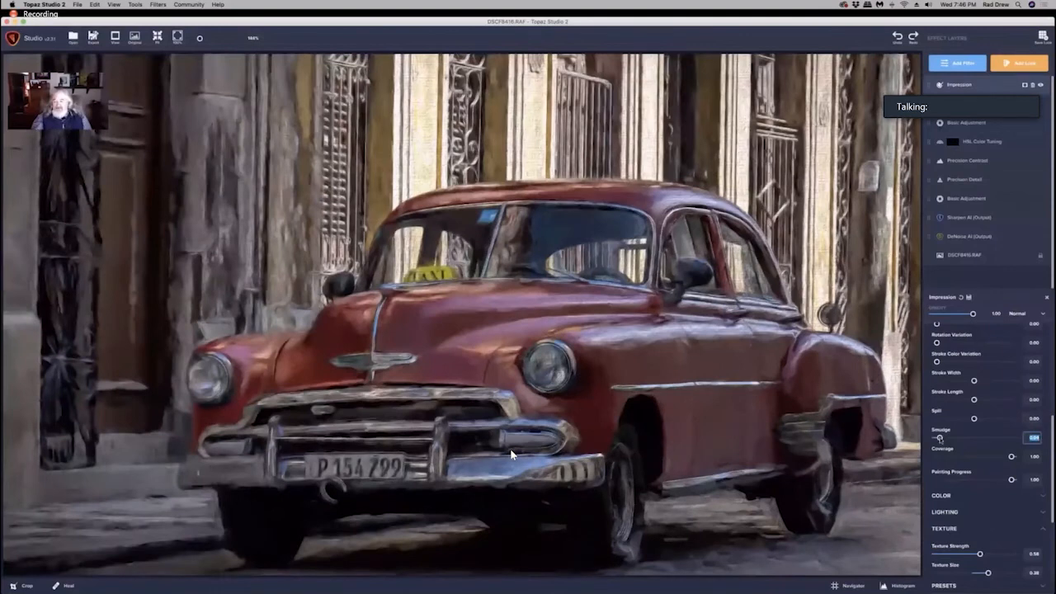
left_click(974, 439)
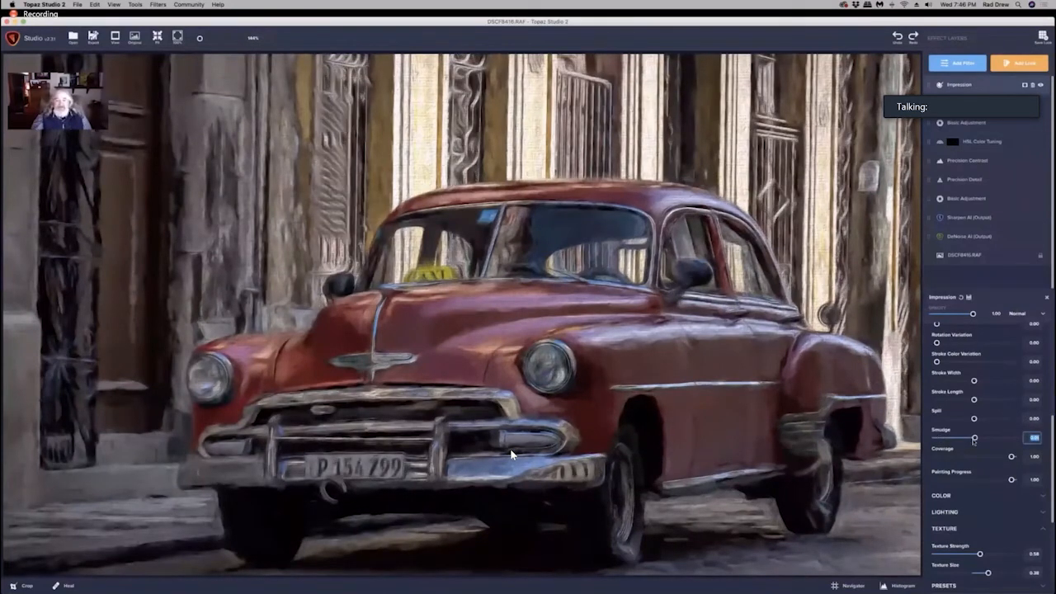
left_click_drag(975, 439, 939, 439)
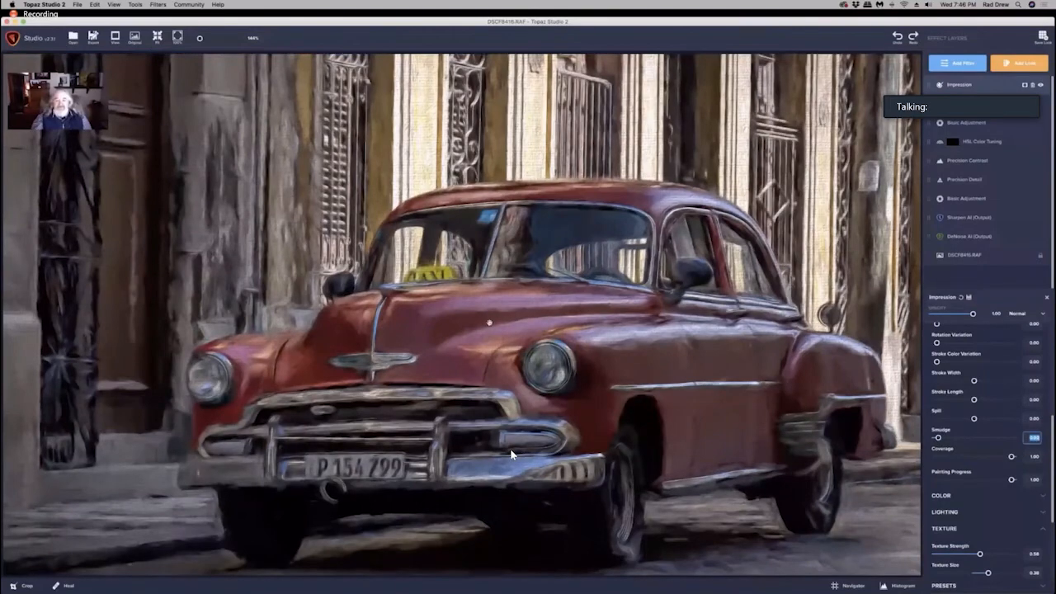
scroll(488, 323, "down", 5)
scroll(511, 455, "down", 2)
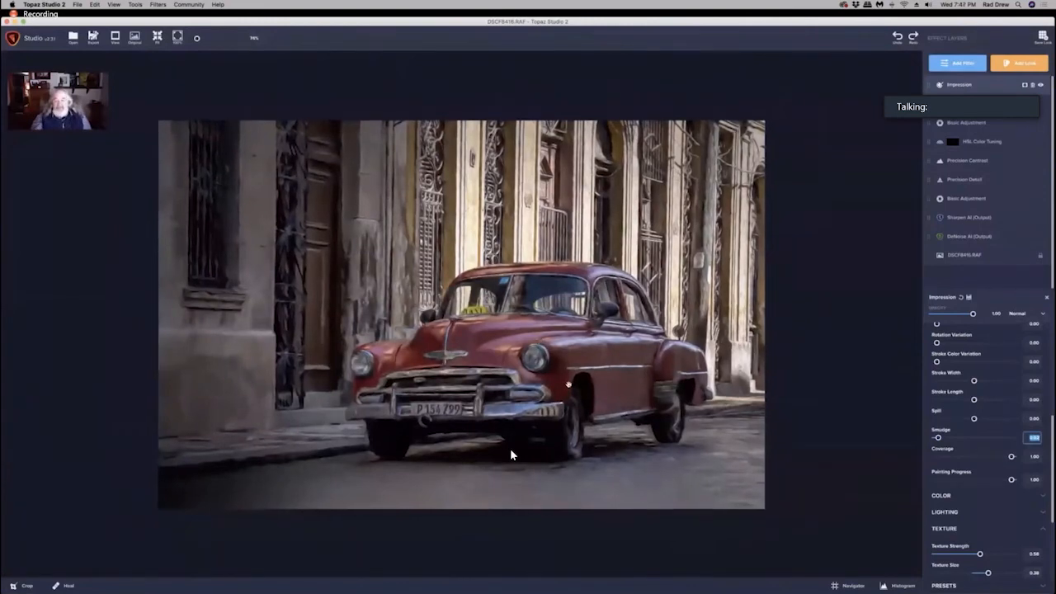
scroll(569, 385, "down", 2)
scroll(568, 385, "up", 2)
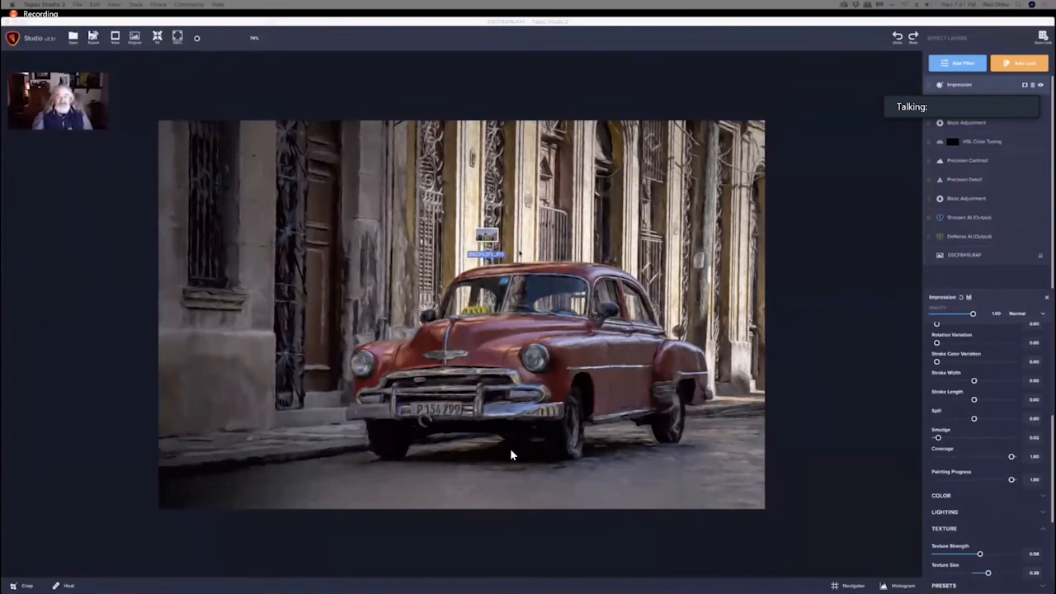
Switch to Topaz Mask AI and compute an AI mask from automatic sky detection, with the whole tree brushed into the blue edge area
left_click(581, 332)
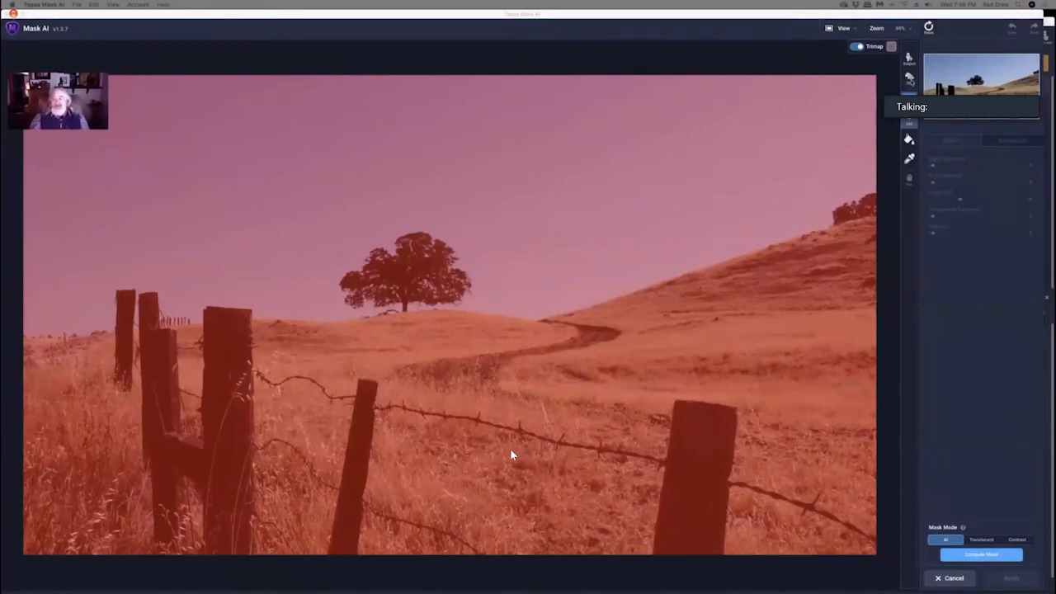
left_click(910, 82)
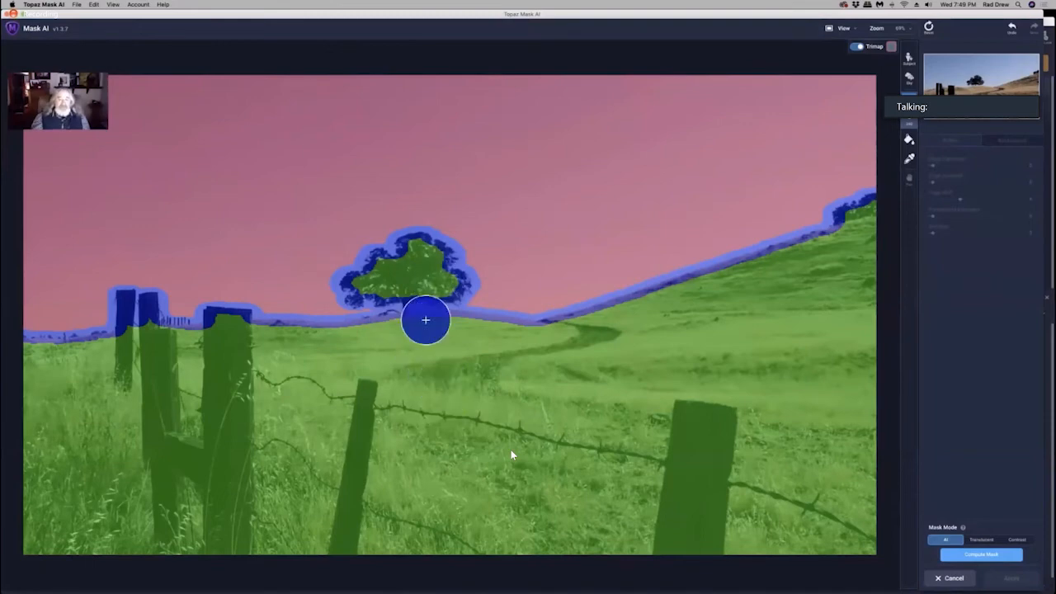
mouse_move(436, 277)
left_mouse_down()
mouse_move(410, 260)
mouse_move(368, 281)
mouse_move(420, 273)
left_mouse_up()
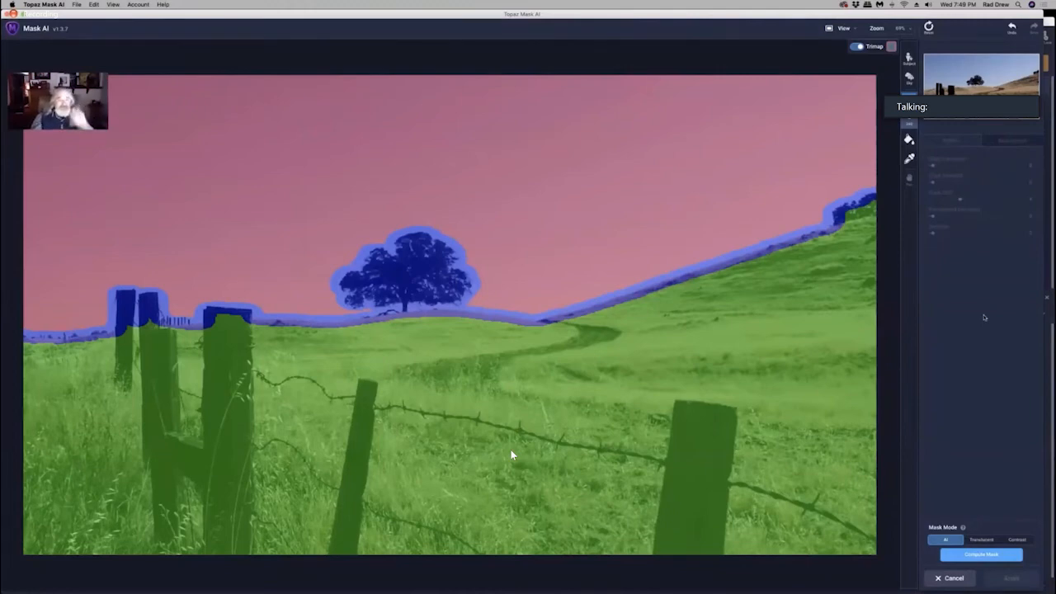
left_click(981, 554)
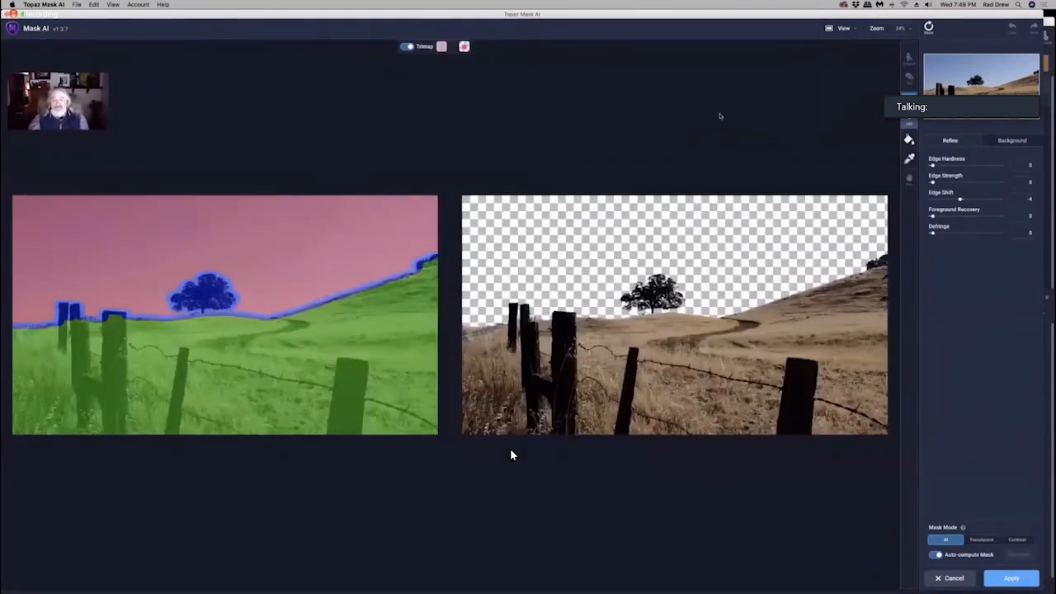
Show the masked landscape in a single pane using the Cut preview
left_click(842, 28)
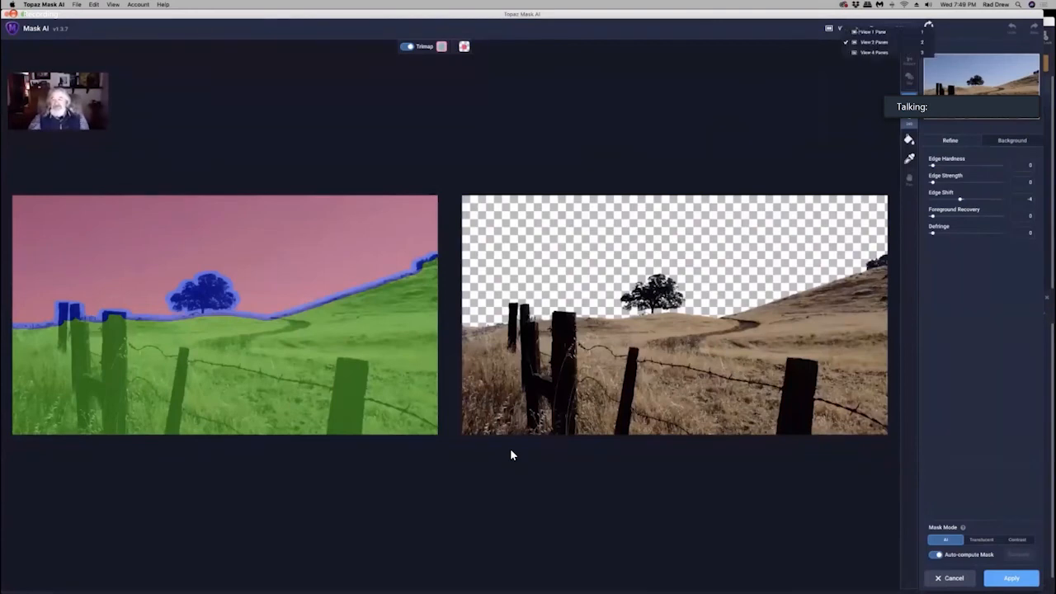
left_click(870, 32)
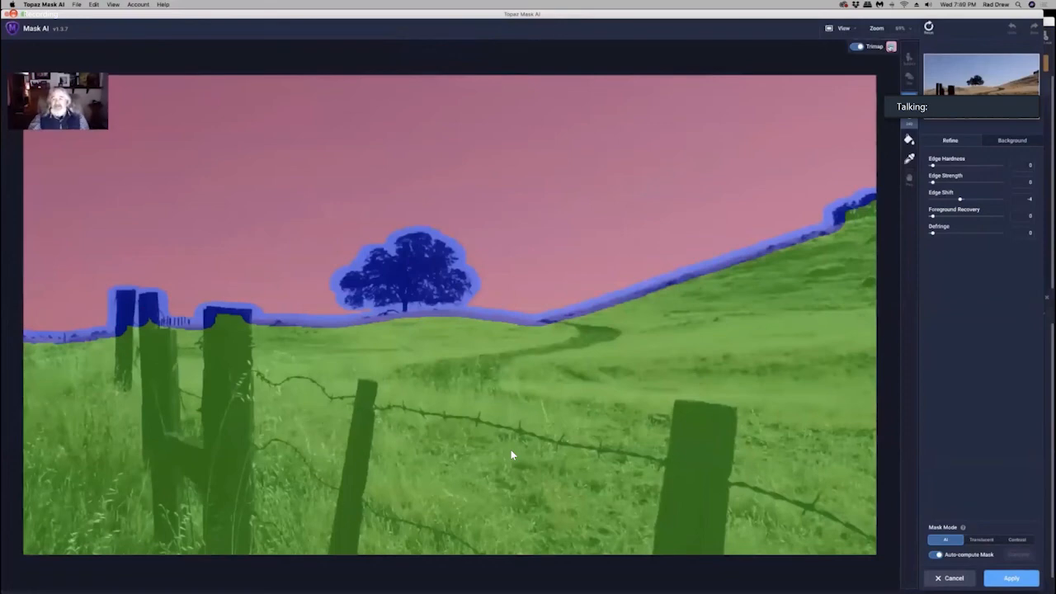
left_click(891, 47)
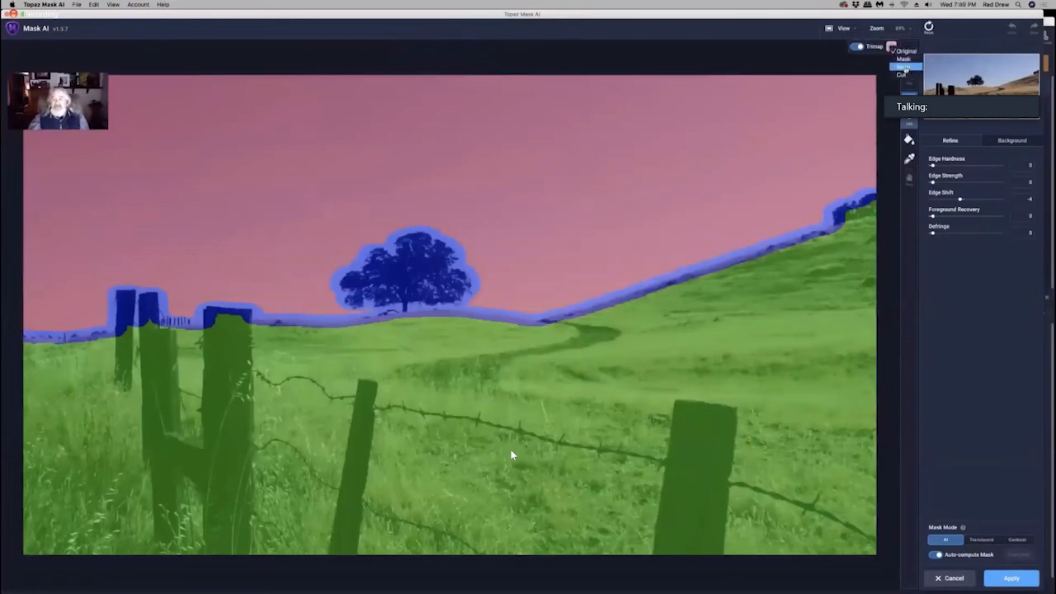
left_click(902, 74)
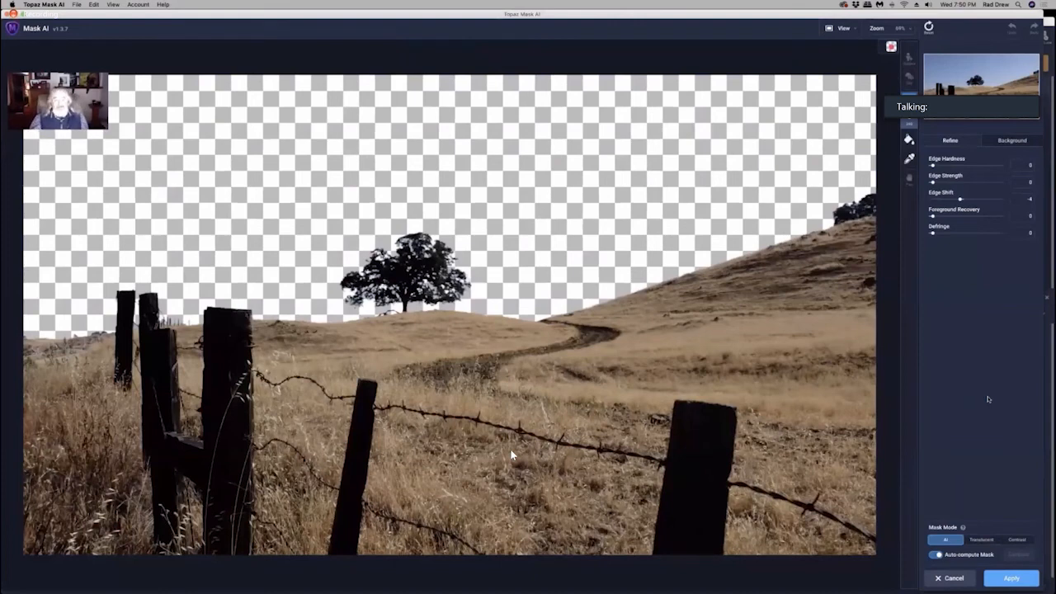
Replace the cut-out sky with the image sky.tif from the New Topaz Images folder on the desktop
left_click(1024, 141)
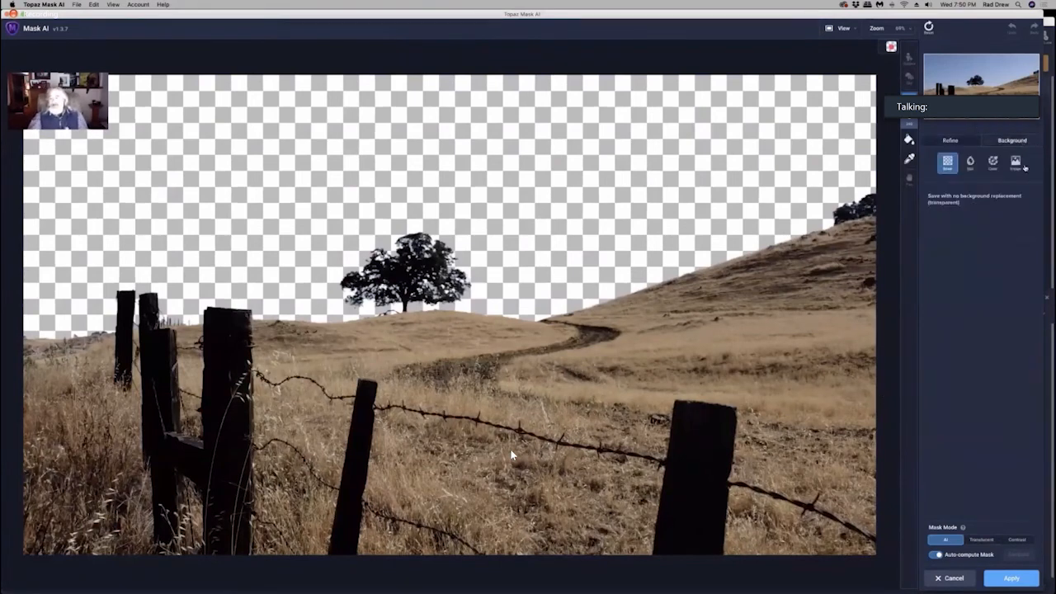
left_click(1016, 162)
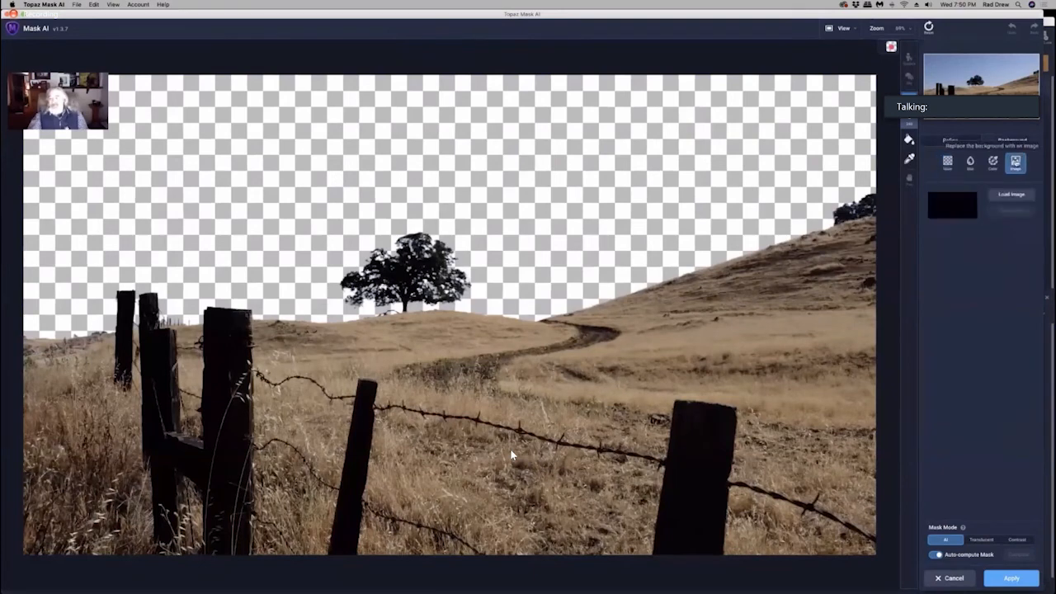
left_click(1014, 195)
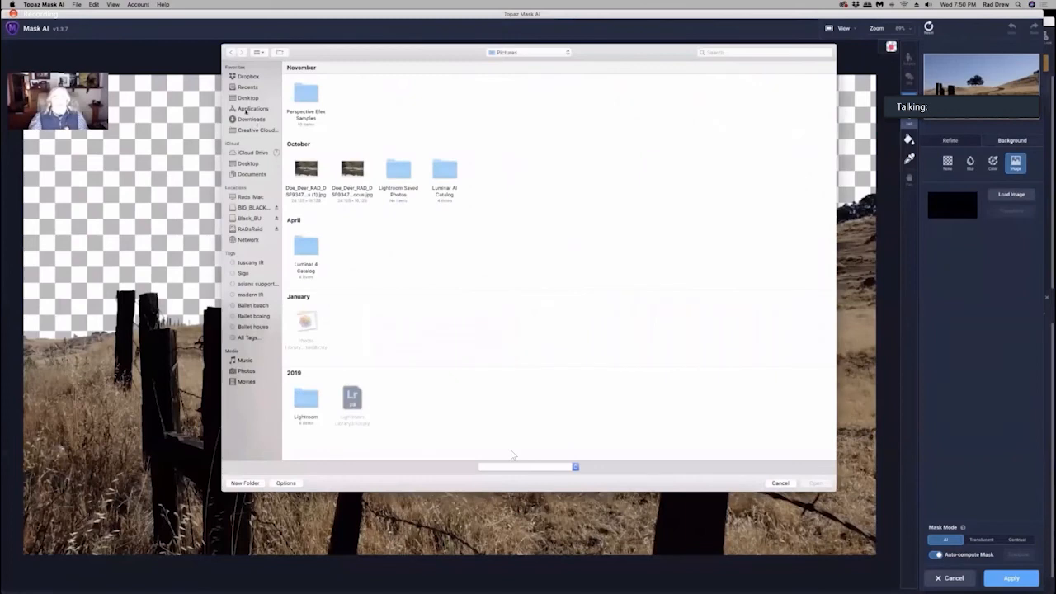
left_click(246, 98)
double_click(302, 95)
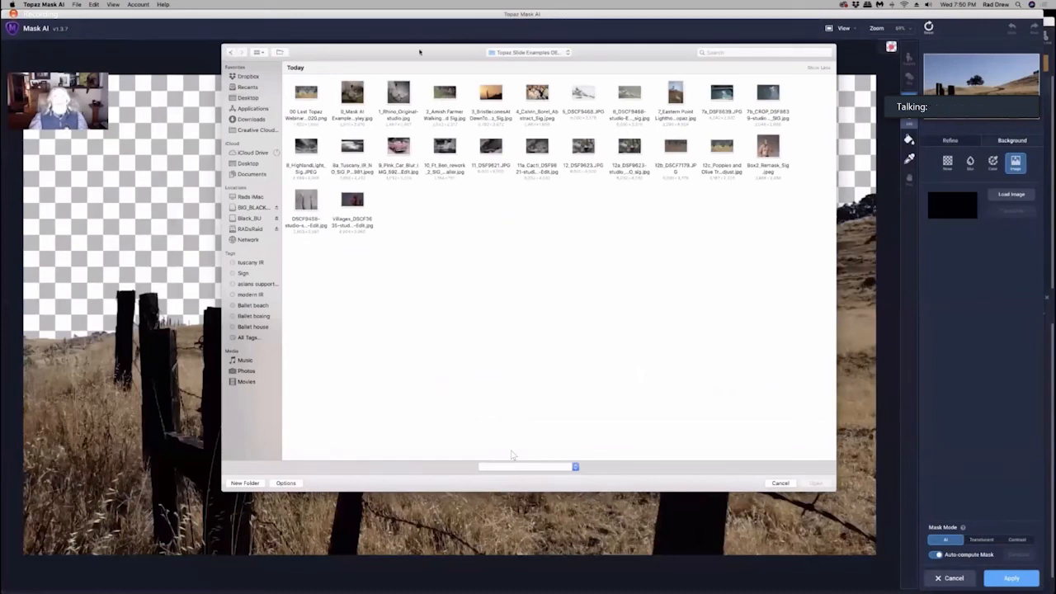
left_click(232, 52)
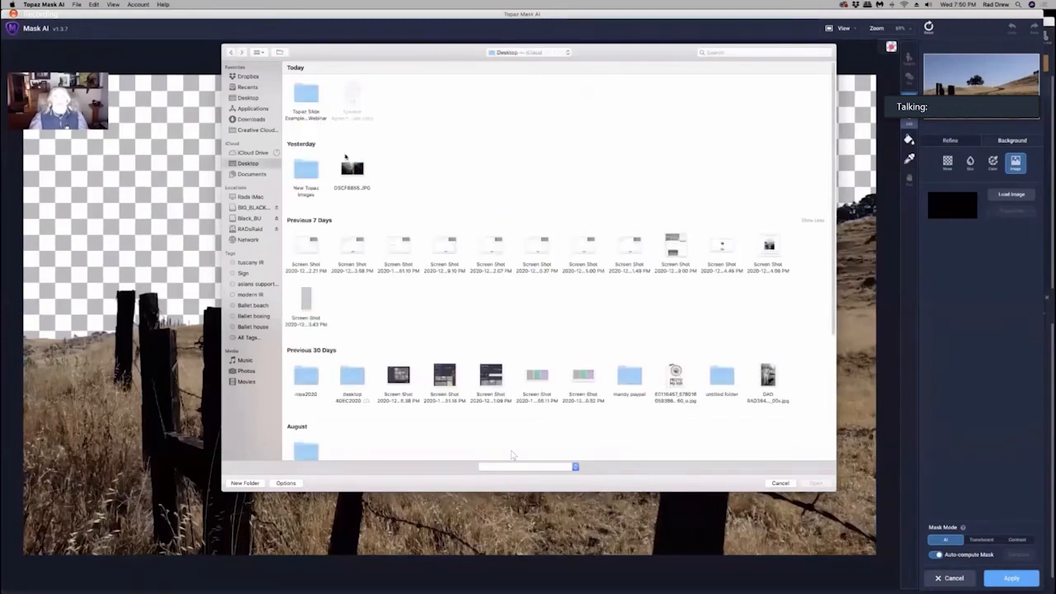
double_click(307, 171)
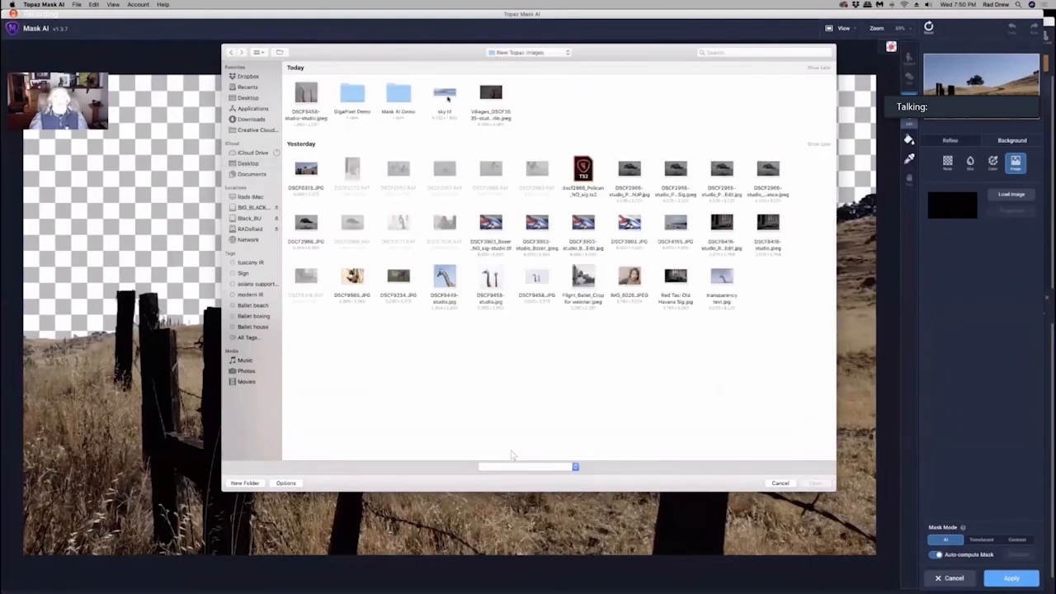
double_click(445, 93)
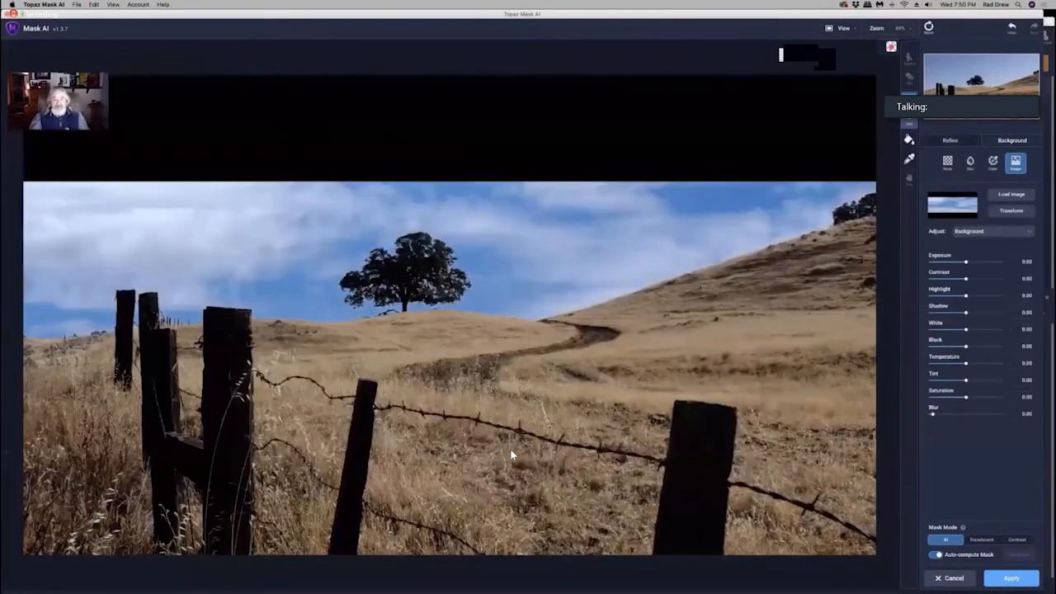
Move the replacement sky image up over the landscape and scale it proportionally to cover the empty black area above the hills
scroll(584, 276, "up", 3)
scroll(583, 277, "down", 6)
scroll(544, 305, "down", 2)
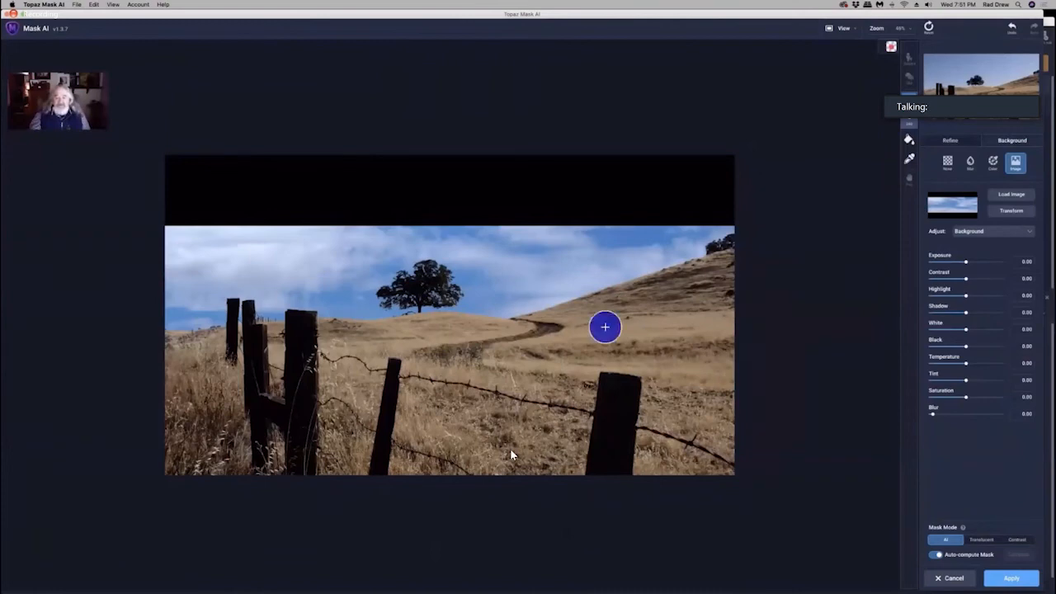
left_click(1019, 214)
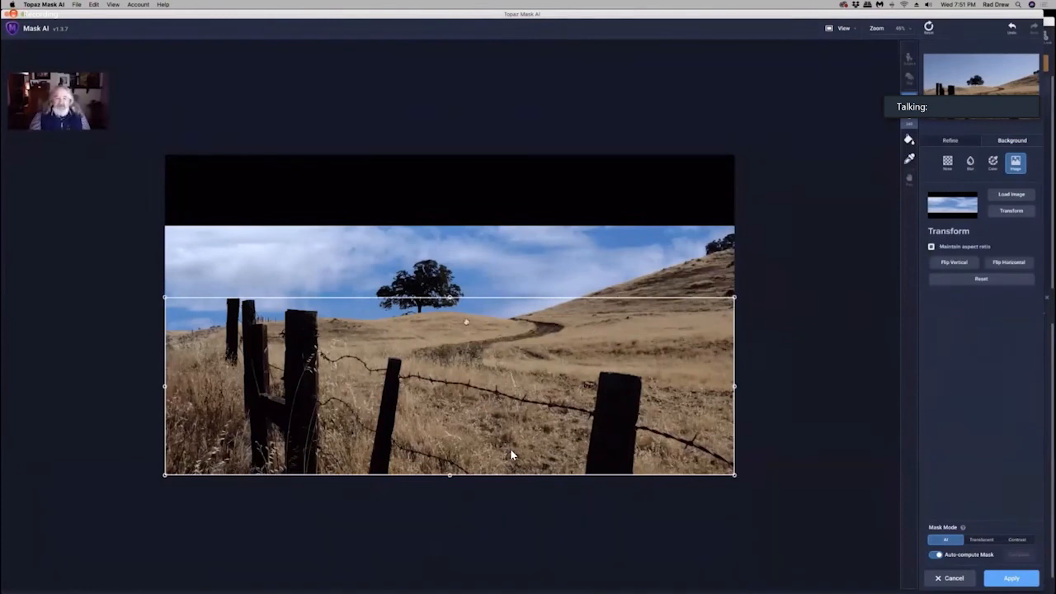
left_click_drag(467, 322, 460, 192)
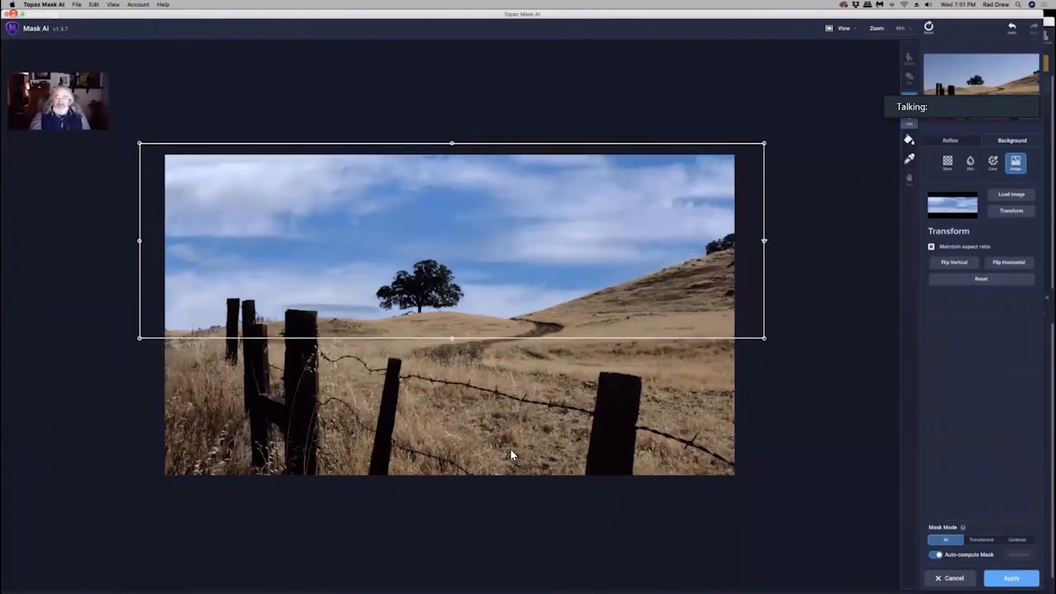
left_click_drag(764, 241, 737, 240)
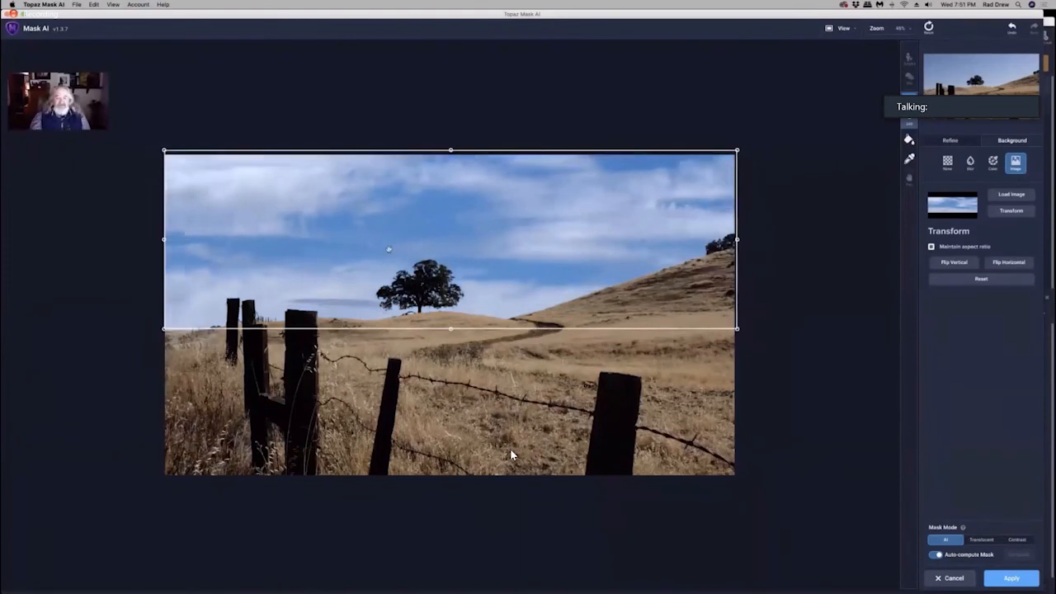
Fine-tune the sky image's position and size so it fills the whole sky down to the horizon, and finish the transform
mouse_move(378, 236)
left_mouse_down()
mouse_move(361, 236)
mouse_move(383, 236)
left_mouse_up()
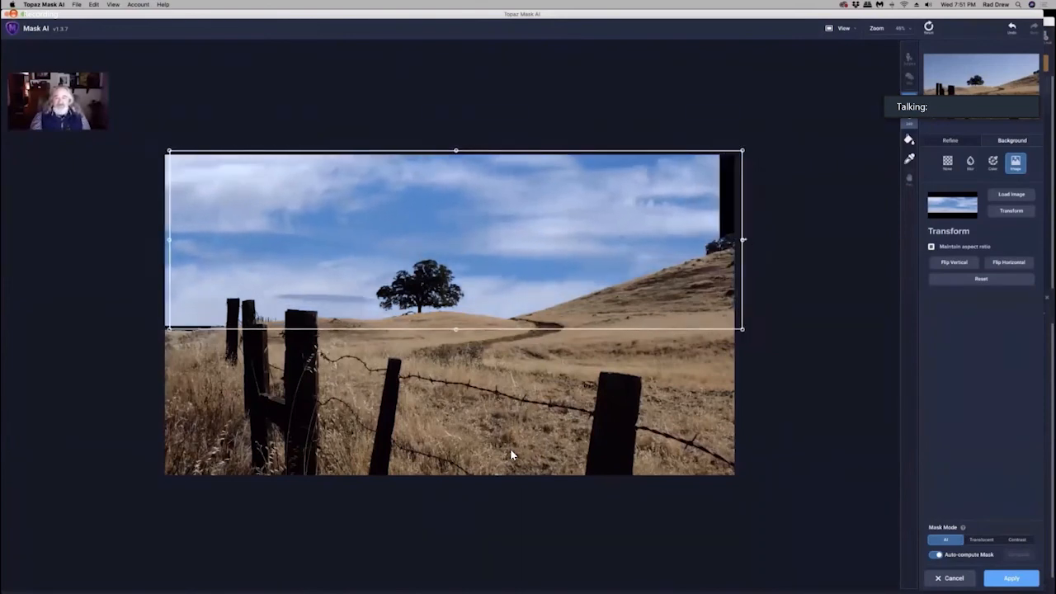
left_click_drag(744, 240, 752, 240)
left_click_drag(565, 264, 547, 255)
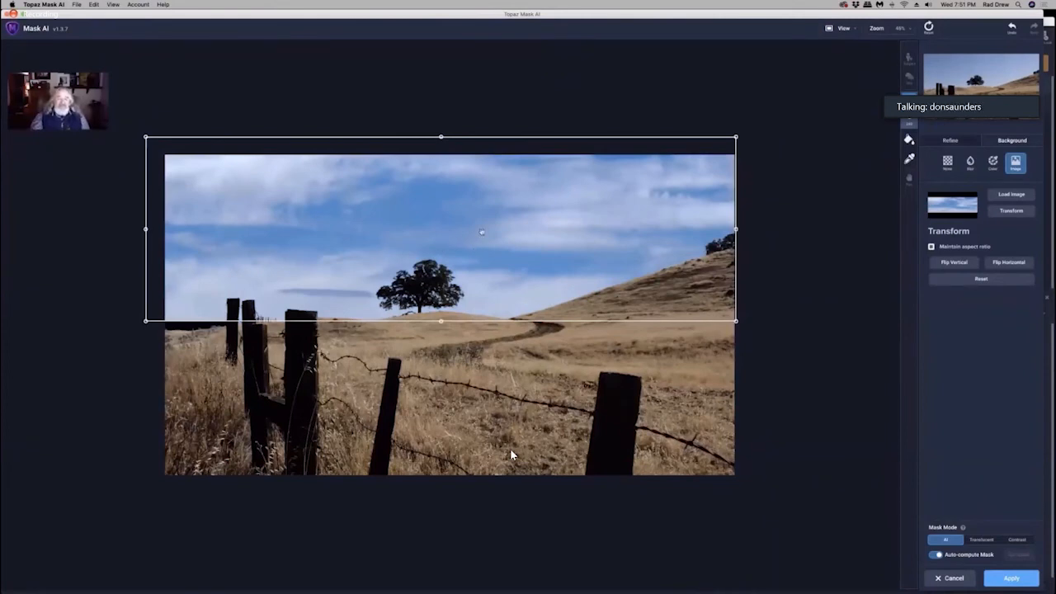
left_click_drag(483, 226, 482, 239)
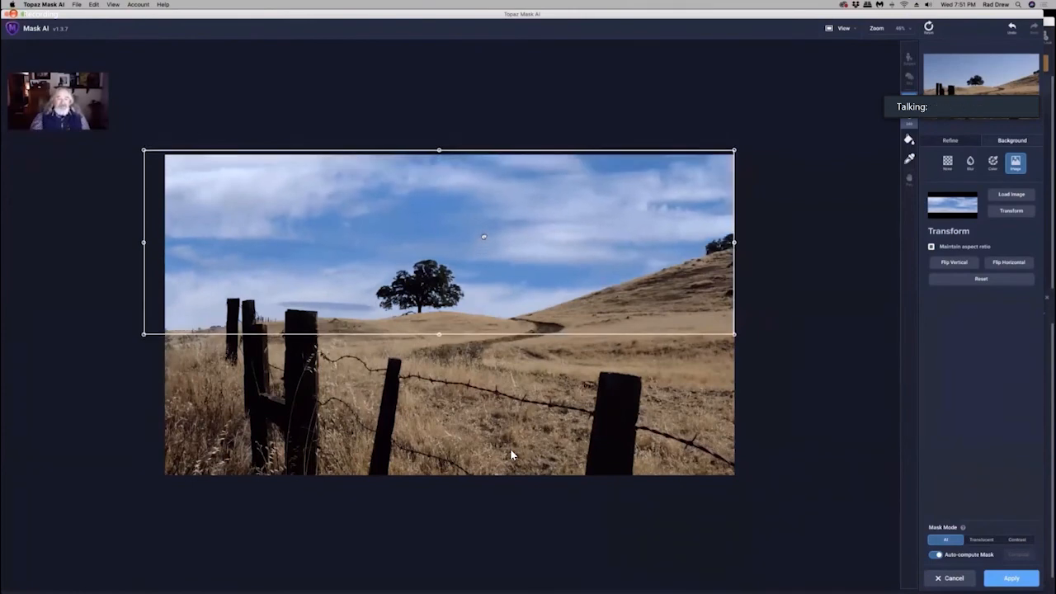
left_click_drag(484, 237, 485, 236)
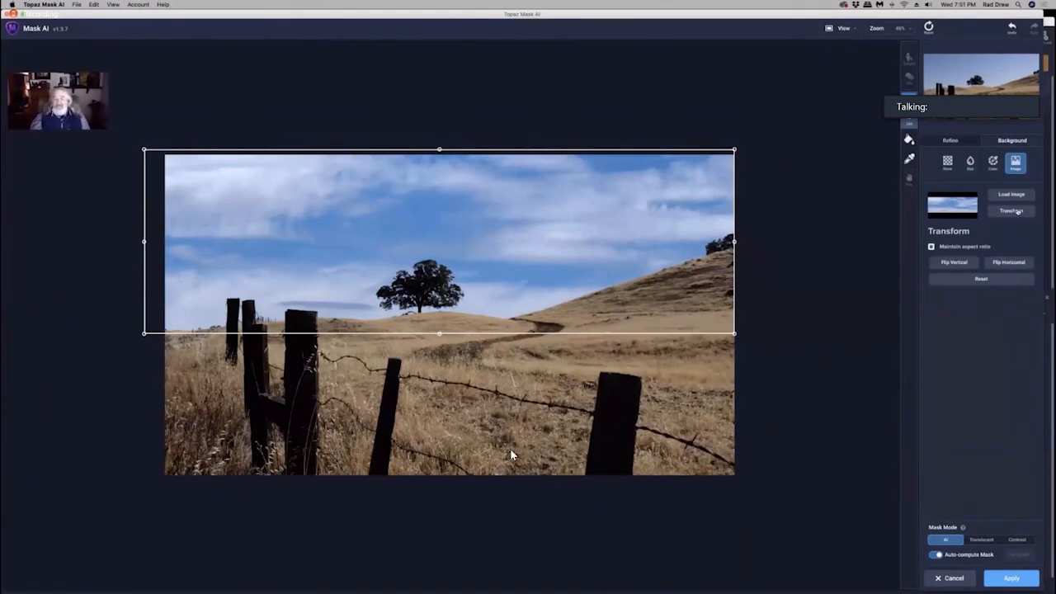
left_click(1018, 212)
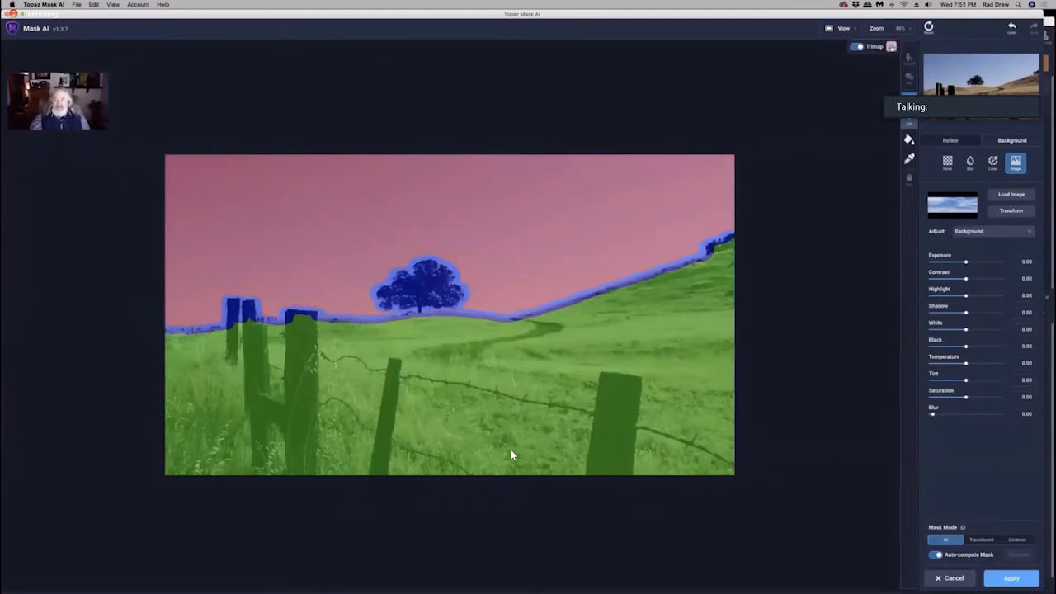
Switch the preview from the original with its trimap overlay to the cut result with the new sky
left_click(893, 47)
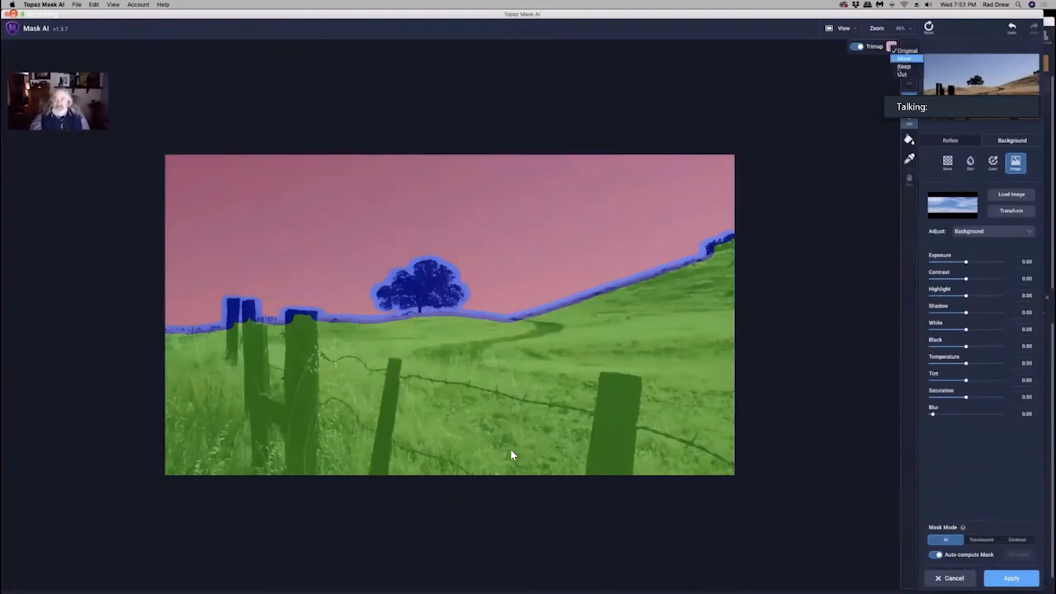
left_click(901, 70)
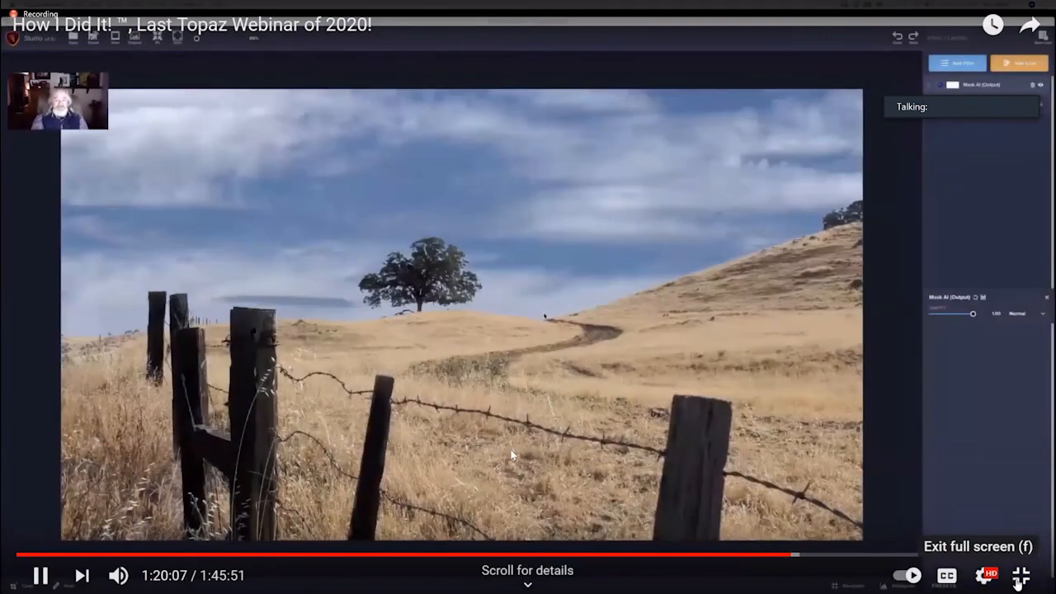
Exit full-screen playback of the webinar video on YouTube and pause it
left_click(1021, 576)
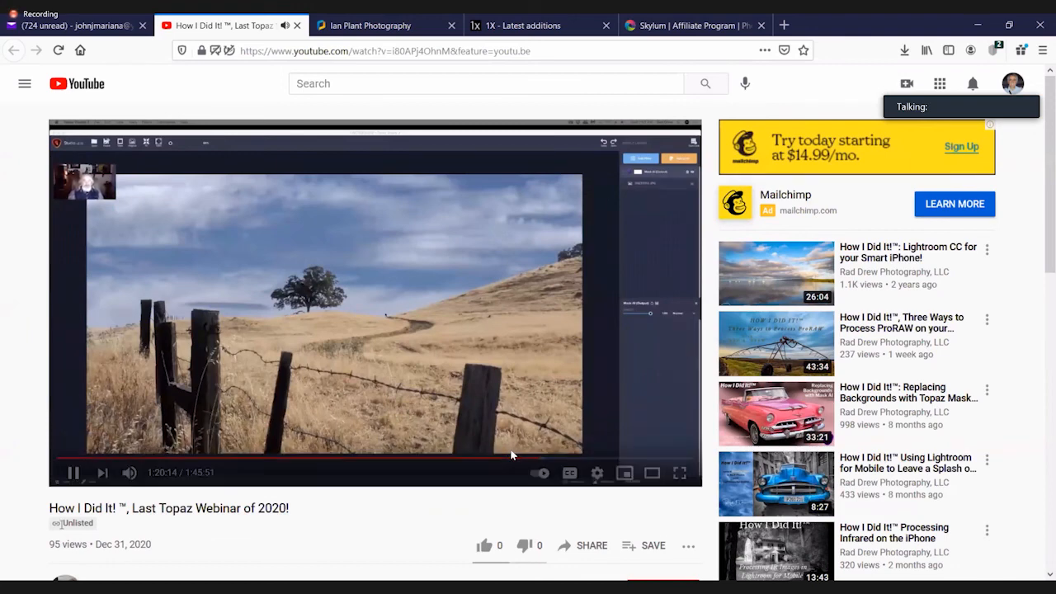
left_click(78, 476)
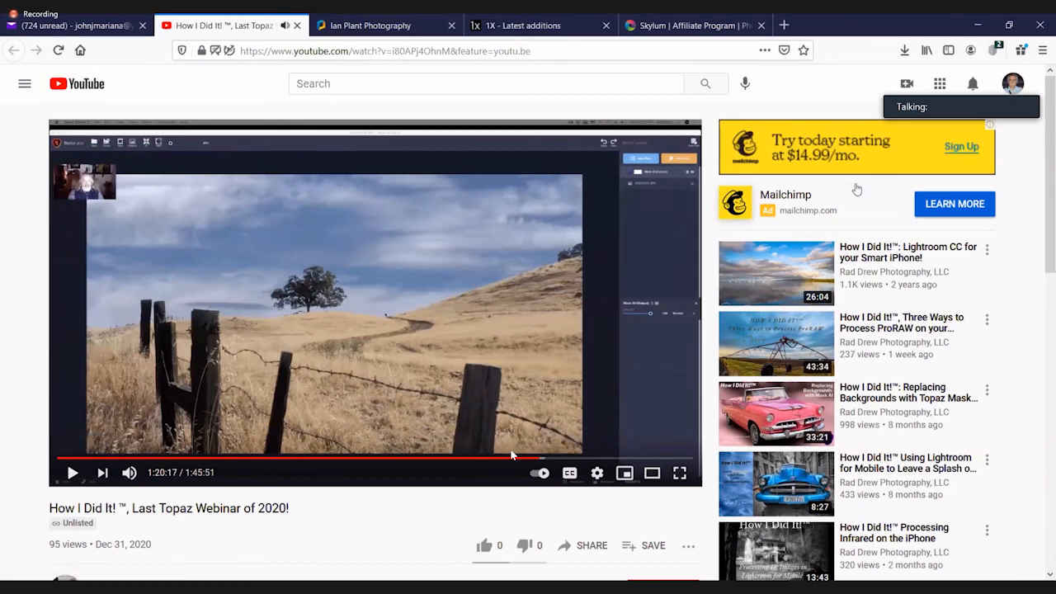